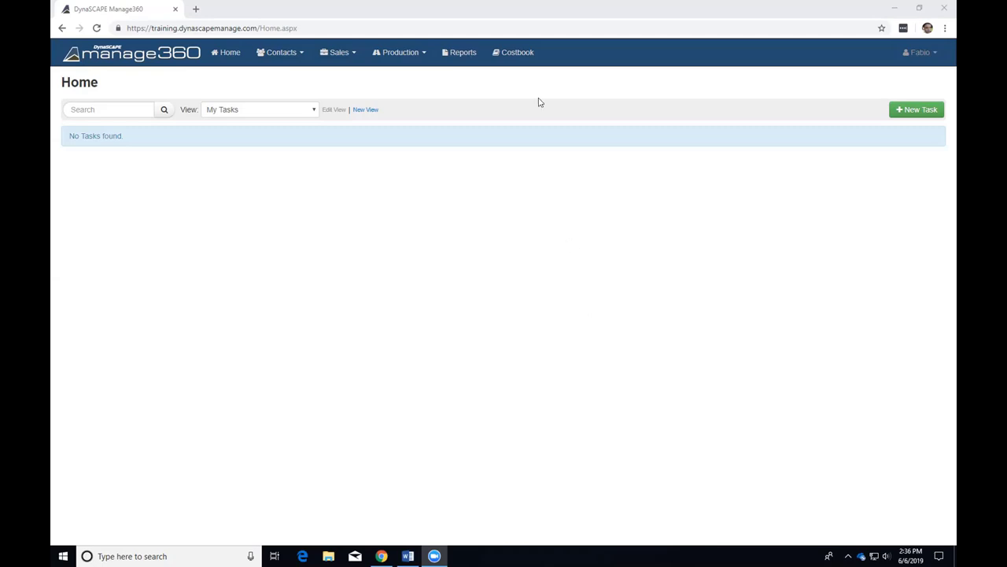
Open the Costbook and view its list of item types
{"action": "left_click", "coordinate": [518, 58]}
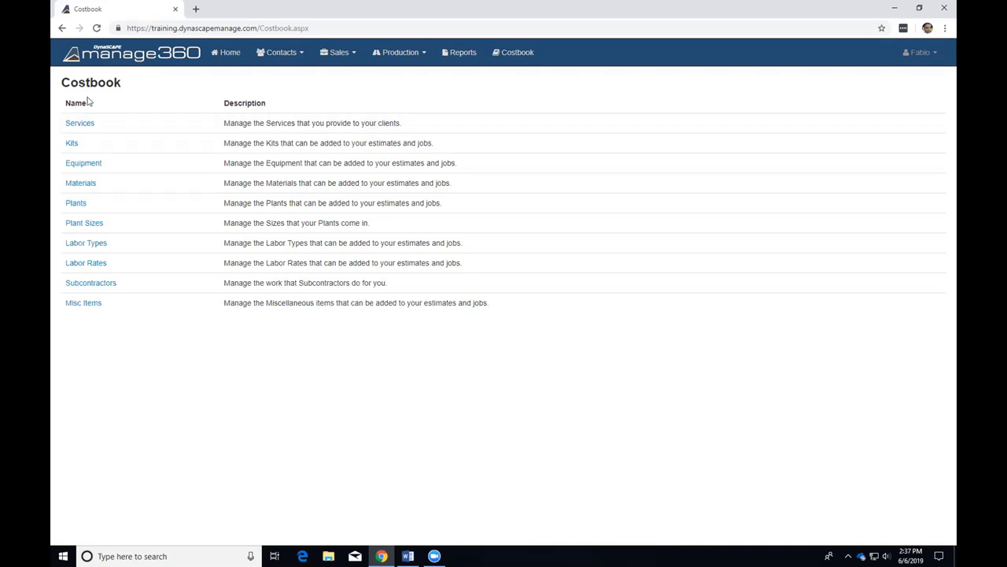
{"action": "left_click_drag", "start_coordinate": [62, 83], "coordinate": [123, 83]}
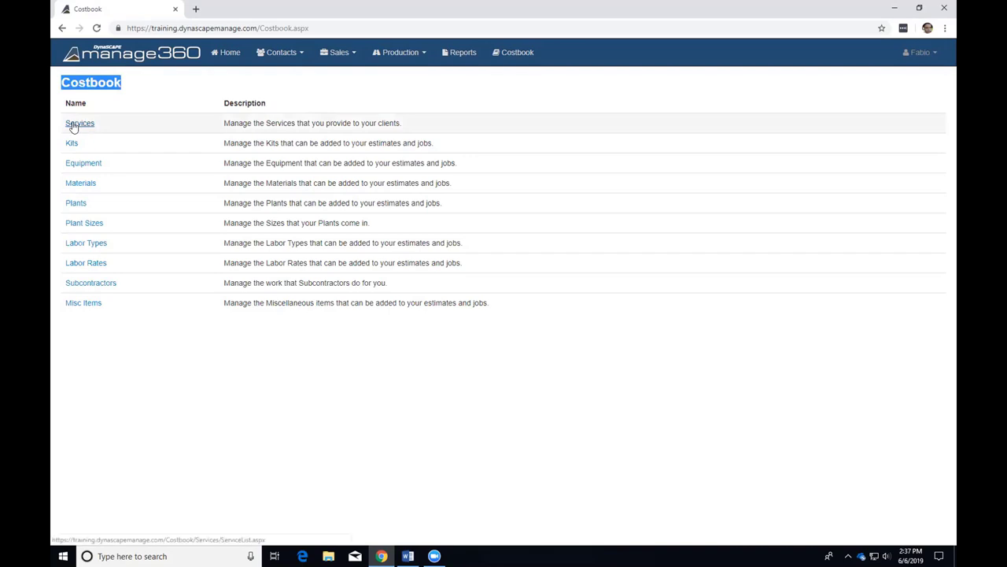
{"action": "left_click", "coordinate": [88, 87]}
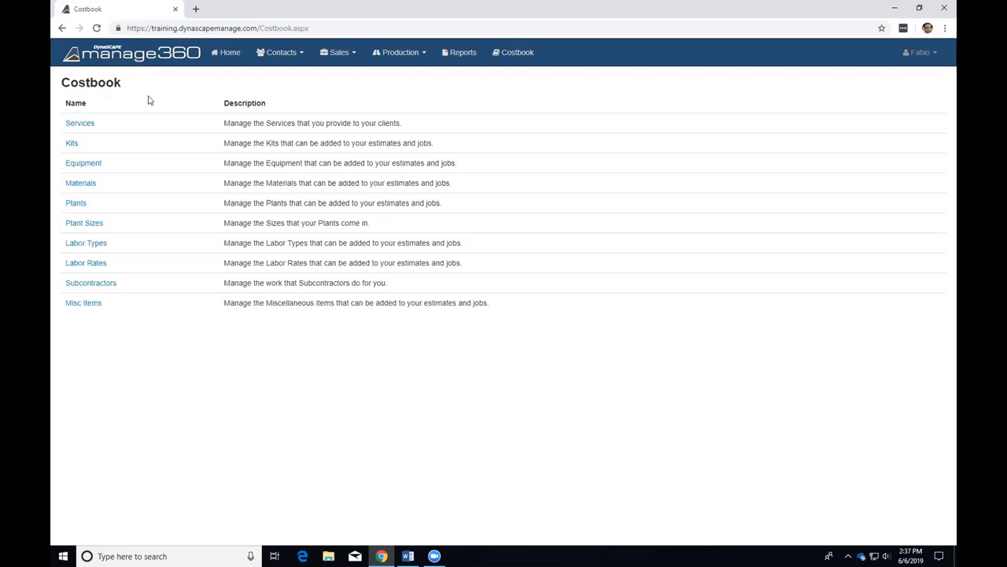
Open the account settings and view the Service Categories under Costbook Settings
{"action": "left_click", "coordinate": [917, 52]}
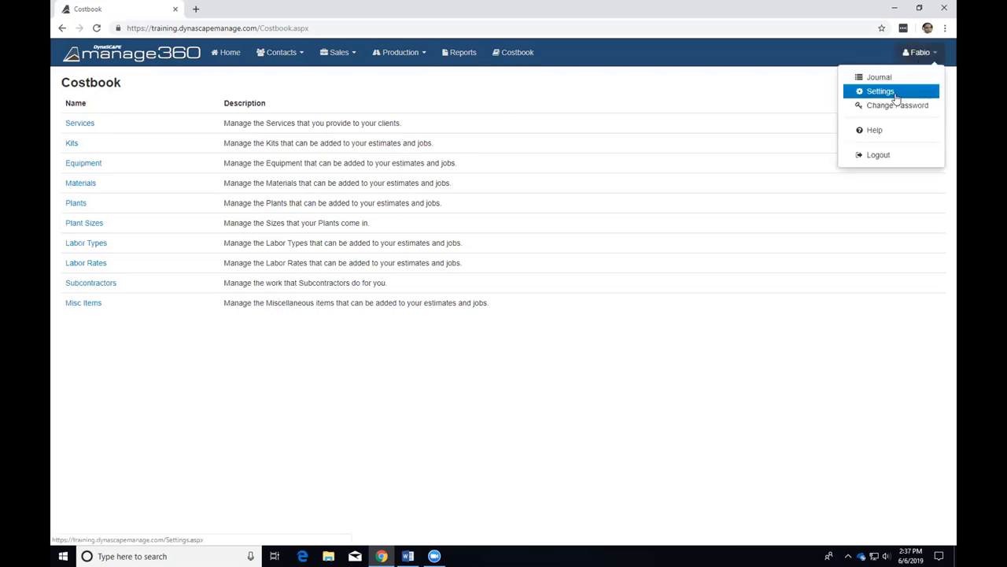
{"action": "left_click", "coordinate": [870, 90]}
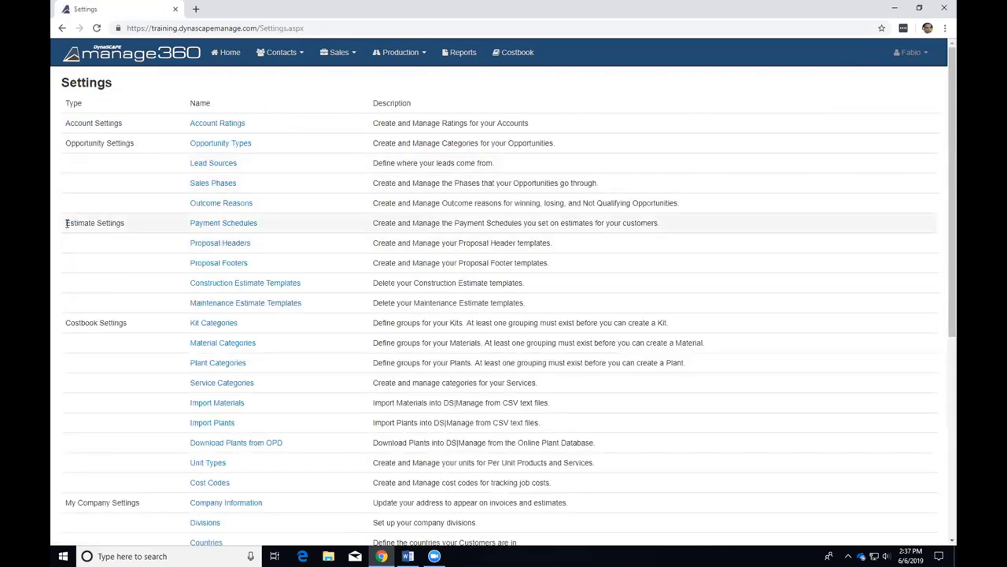
{"action": "left_click_drag", "start_coordinate": [67, 321], "coordinate": [129, 324]}
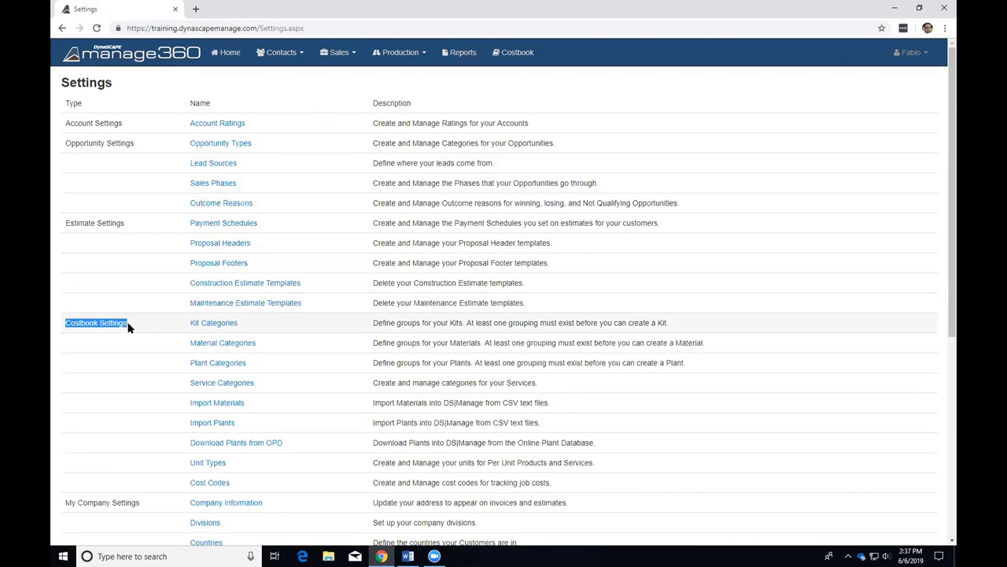
{"action": "left_click", "coordinate": [212, 383]}
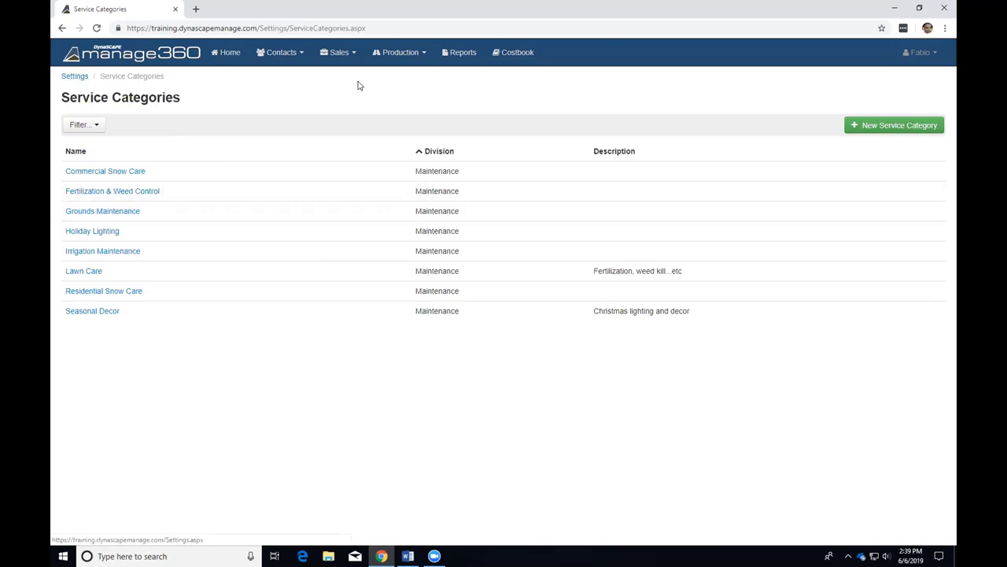
Return to the Costbook and look through its full list of Services
{"action": "left_click", "coordinate": [520, 60]}
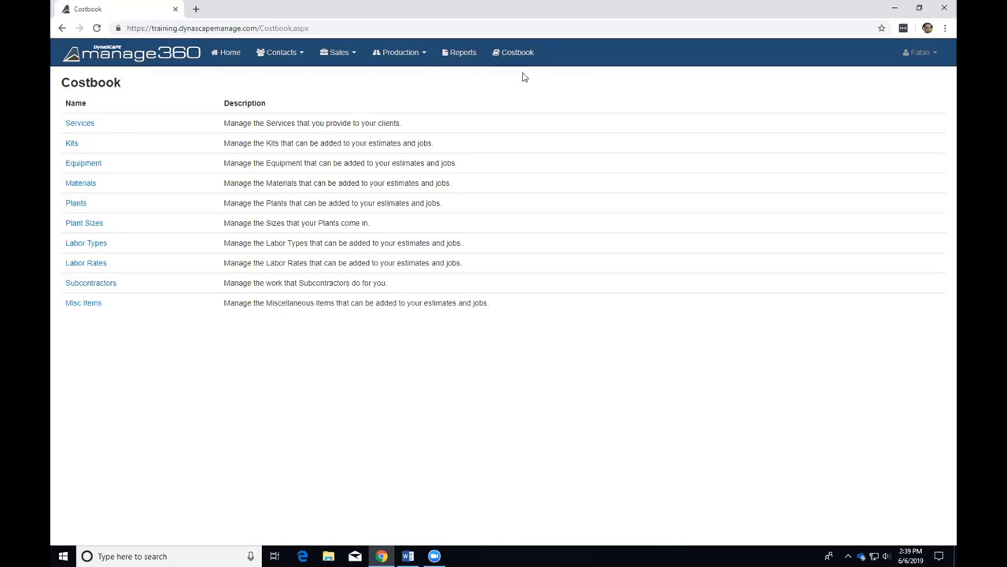
{"action": "left_click_drag", "start_coordinate": [63, 83], "coordinate": [100, 87]}
{"action": "left_click", "coordinate": [79, 125]}
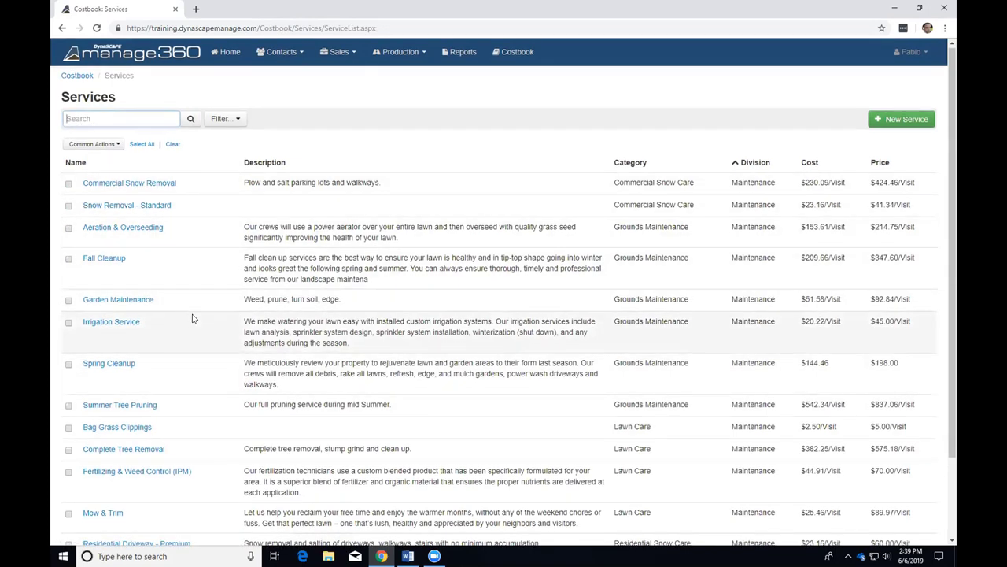
{"action": "scroll", "coordinate": [193, 318], "scroll_direction": "down", "scroll_amount": 1}
{"action": "scroll", "coordinate": [193, 318], "scroll_direction": "up", "scroll_amount": 1}
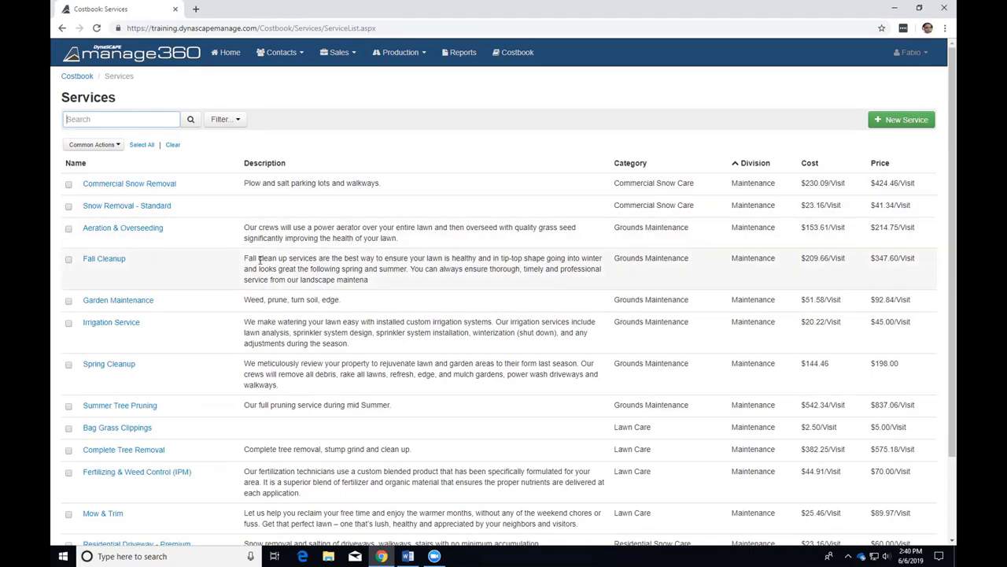
{"action": "scroll", "coordinate": [251, 272], "scroll_direction": "down", "scroll_amount": 3}
{"action": "scroll", "coordinate": [249, 275], "scroll_direction": "up", "scroll_amount": 3}
Open the Garden Maintenance service and examine its costbook items, general conditions and total price per visit
{"action": "left_click", "coordinate": [122, 301]}
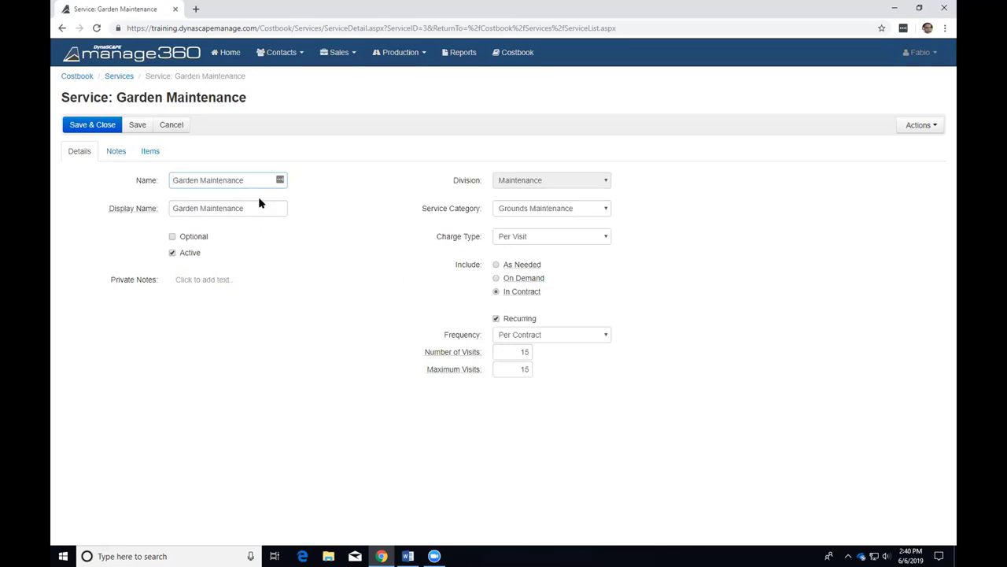
{"action": "left_click", "coordinate": [150, 150]}
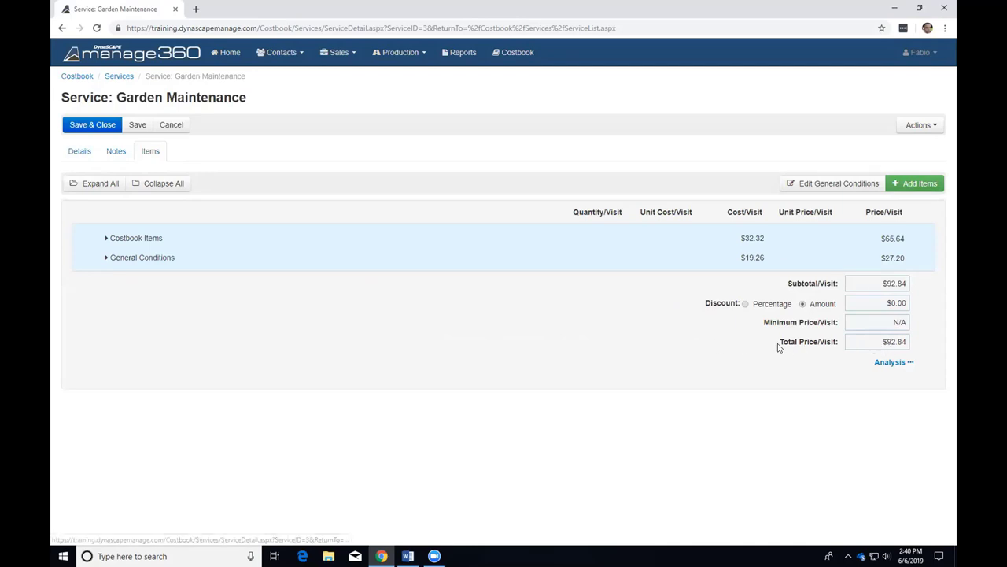
{"action": "left_click_drag", "start_coordinate": [778, 344], "coordinate": [812, 353]}
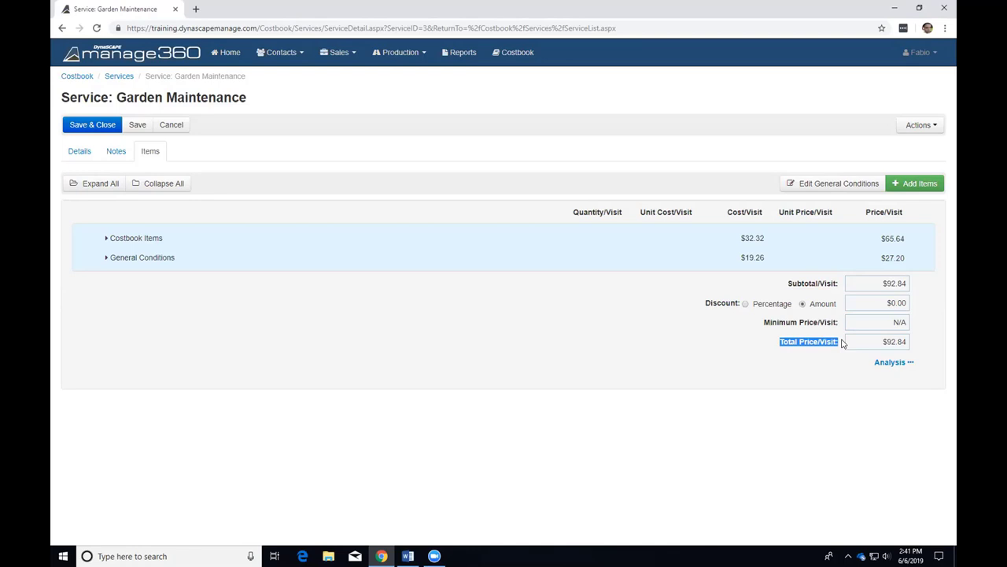
{"action": "left_click", "coordinate": [119, 239]}
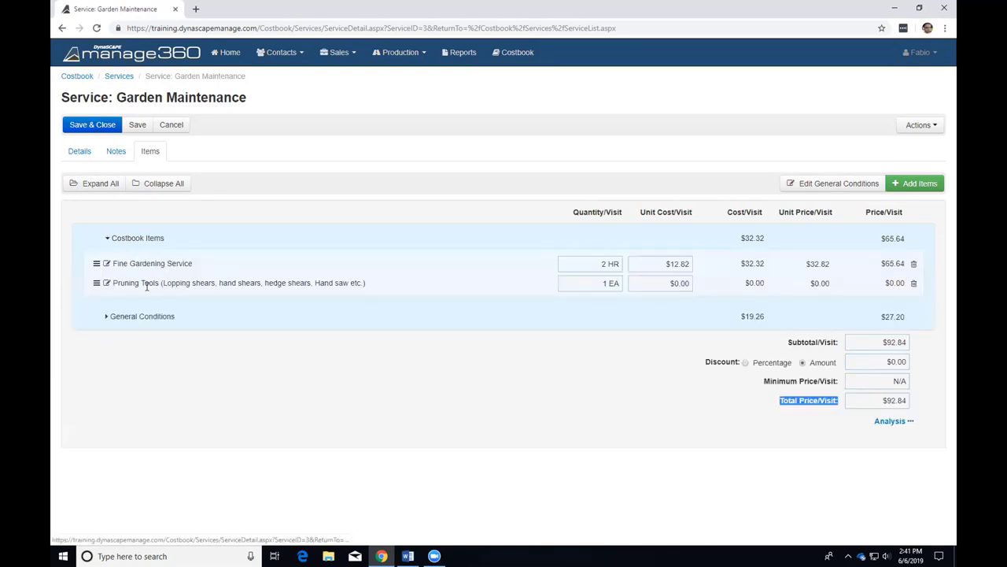
{"action": "left_click", "coordinate": [124, 317]}
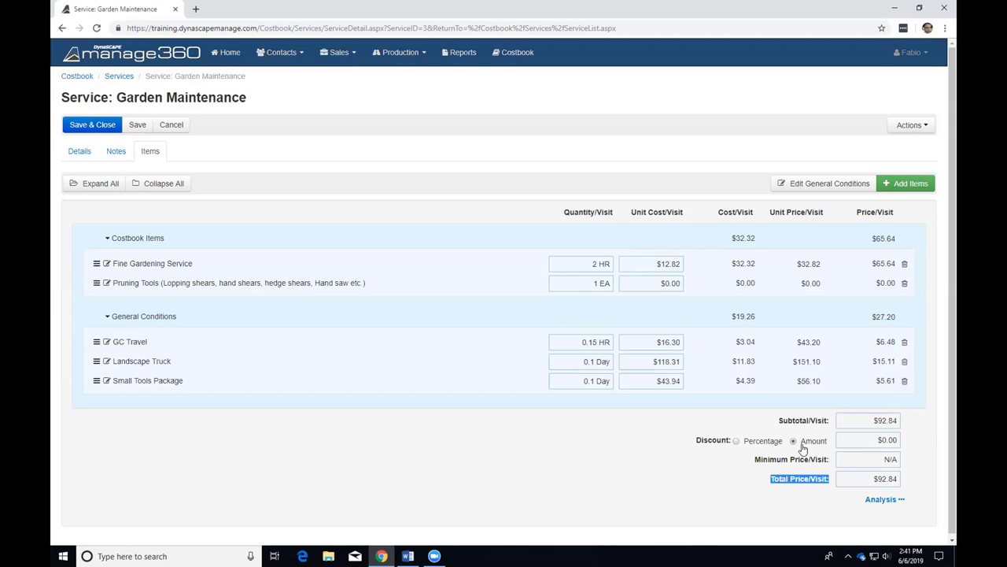
{"action": "left_click", "coordinate": [109, 240]}
{"action": "left_click", "coordinate": [109, 259]}
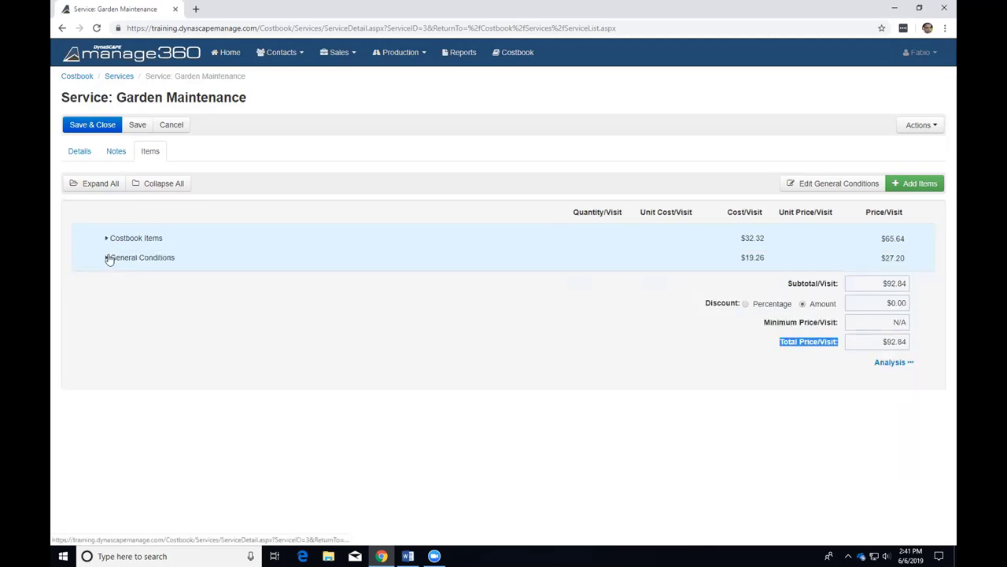
{"action": "left_click", "coordinate": [239, 319]}
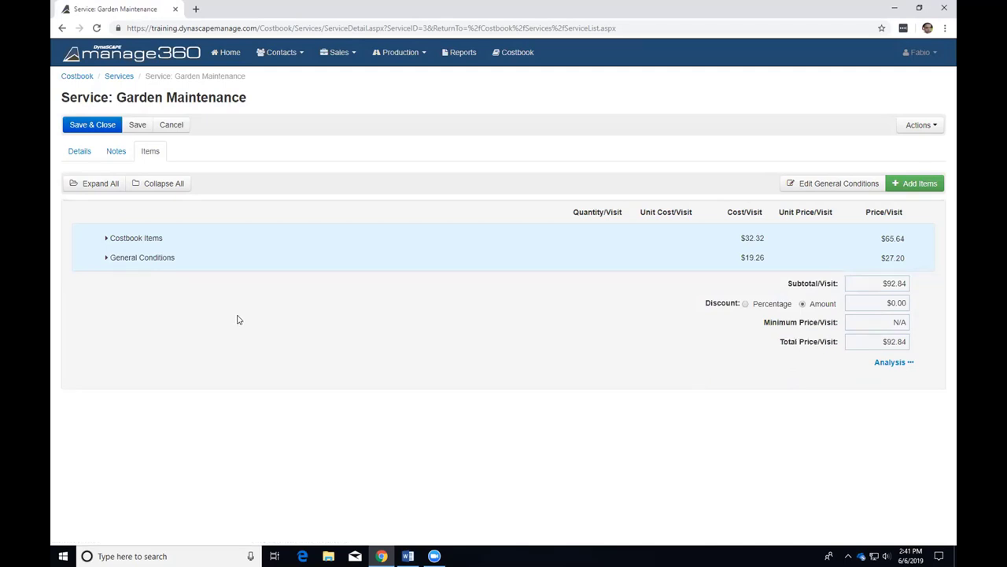
Review the Garden Maintenance service's details, including its Include options and the available Frequency choices
{"action": "left_click", "coordinate": [81, 156]}
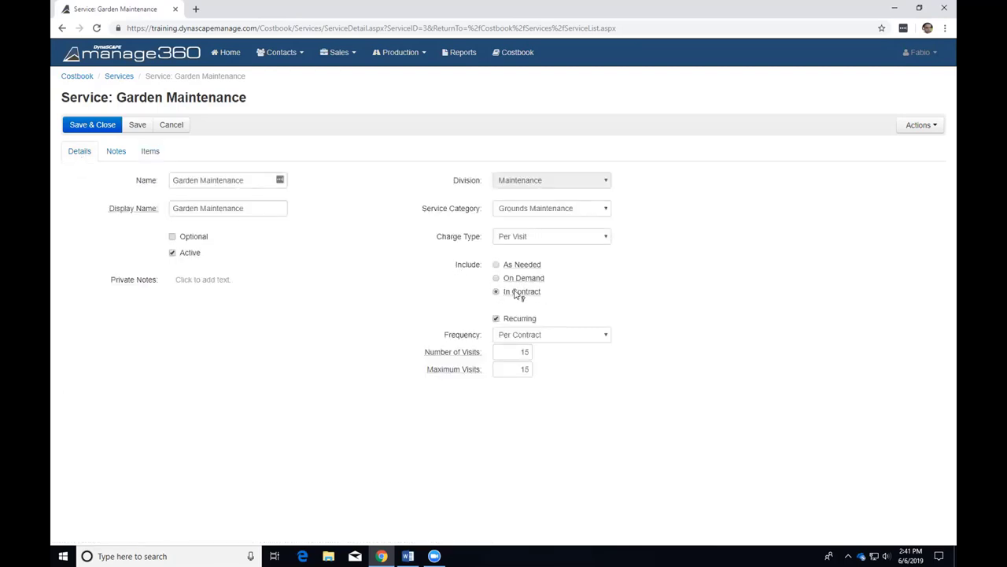
{"action": "mouse_move", "coordinate": [517, 294]}
{"action": "mouse_move", "coordinate": [525, 270]}
{"action": "left_click", "coordinate": [550, 342]}
{"action": "left_click", "coordinate": [624, 338]}
Leave the Garden Maintenance service and start a new service in the Costbook's Services list
{"action": "left_click", "coordinate": [122, 77]}
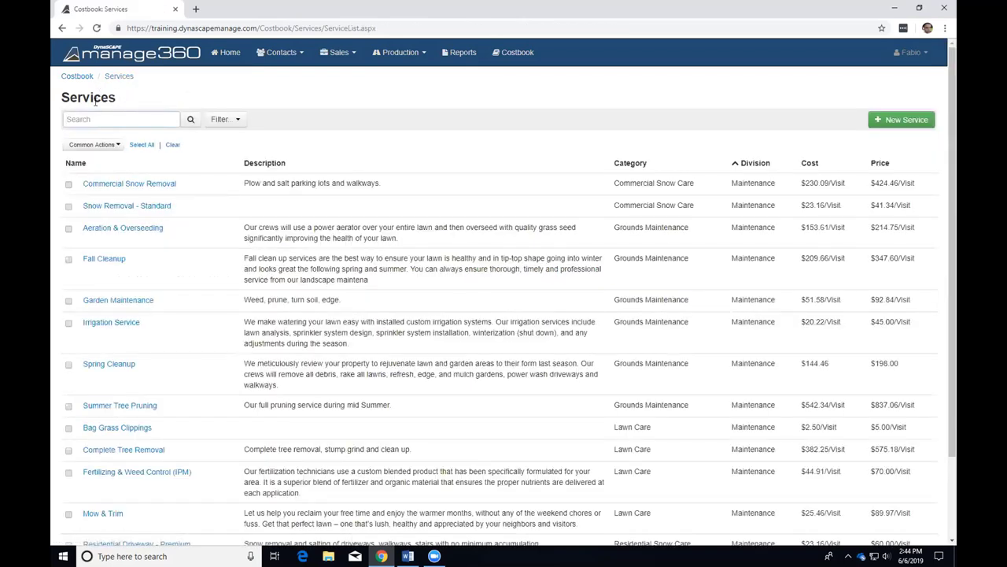
{"action": "left_click", "coordinate": [76, 78]}
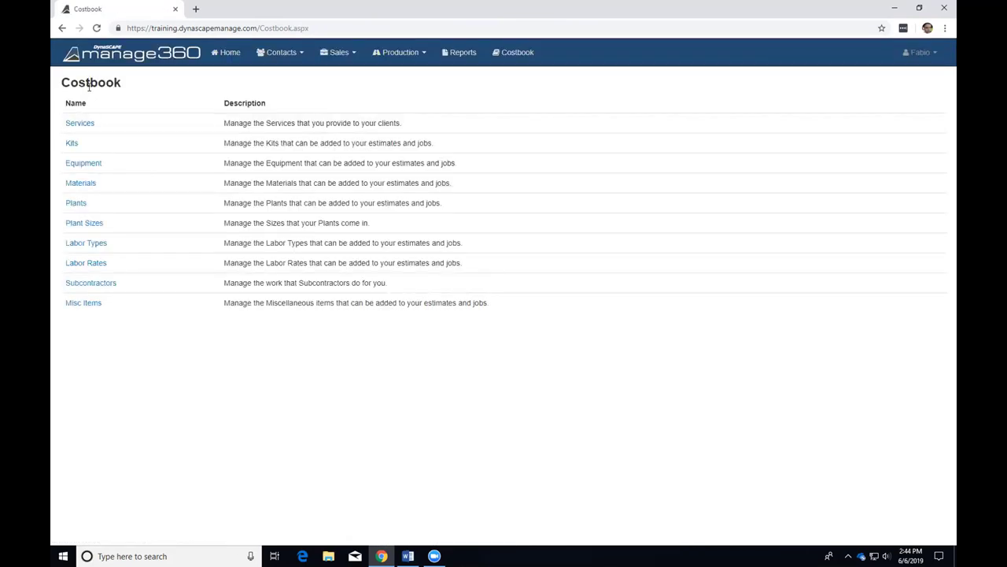
{"action": "left_click", "coordinate": [83, 124]}
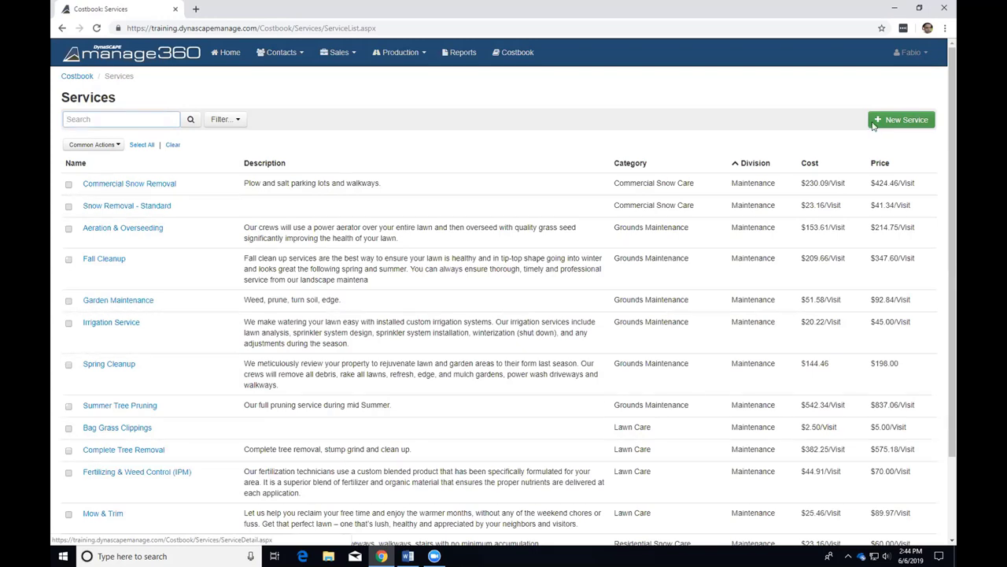
{"action": "left_click", "coordinate": [886, 126]}
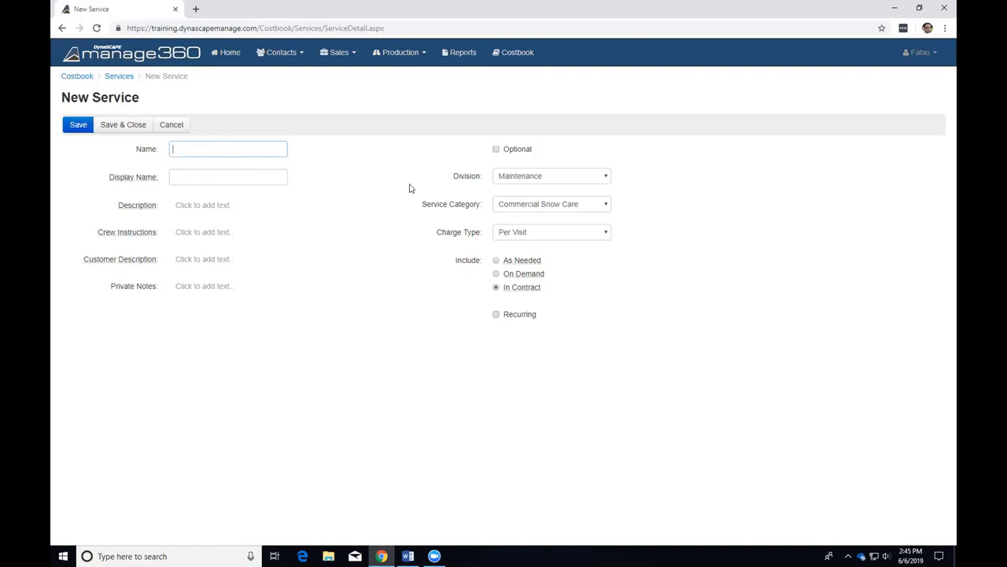
Examine the available Division and Service Category choices for the new service
{"action": "left_click", "coordinate": [518, 181]}
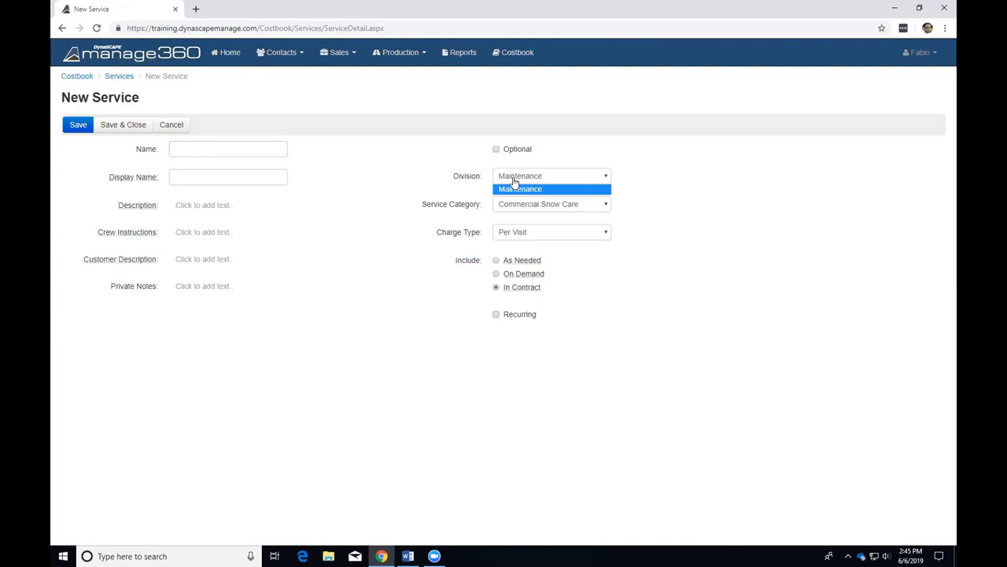
{"action": "left_click", "coordinate": [515, 182]}
{"action": "left_click_drag", "start_coordinate": [455, 181], "coordinate": [488, 181]}
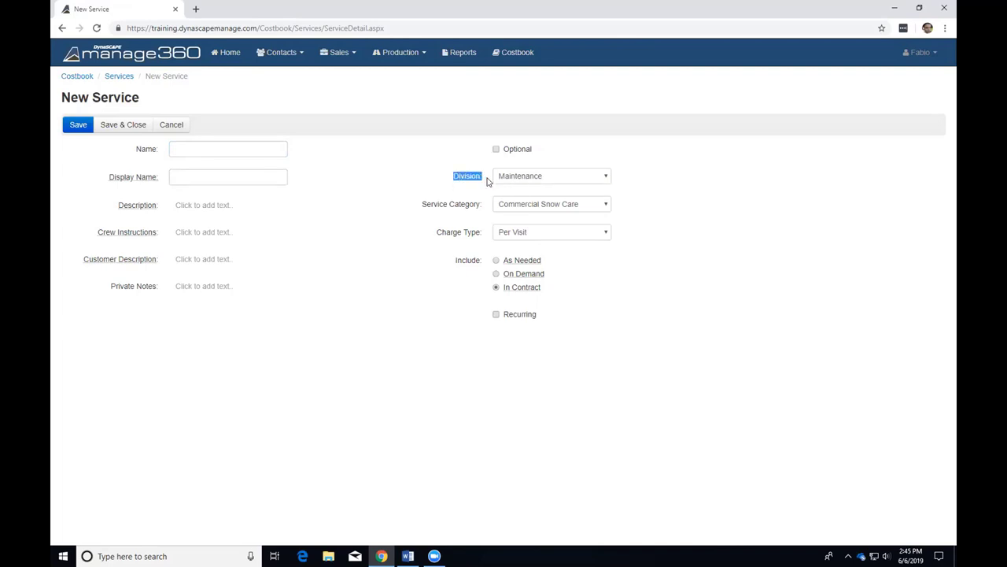
{"action": "left_click", "coordinate": [510, 203]}
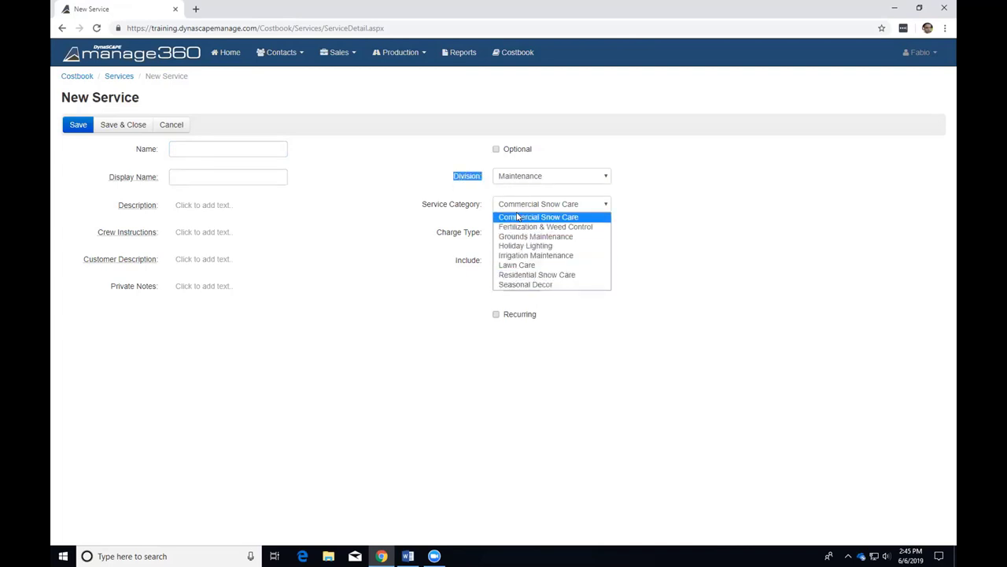
{"action": "left_click", "coordinate": [476, 205]}
{"action": "left_click", "coordinate": [516, 207]}
{"action": "left_click", "coordinate": [517, 217]}
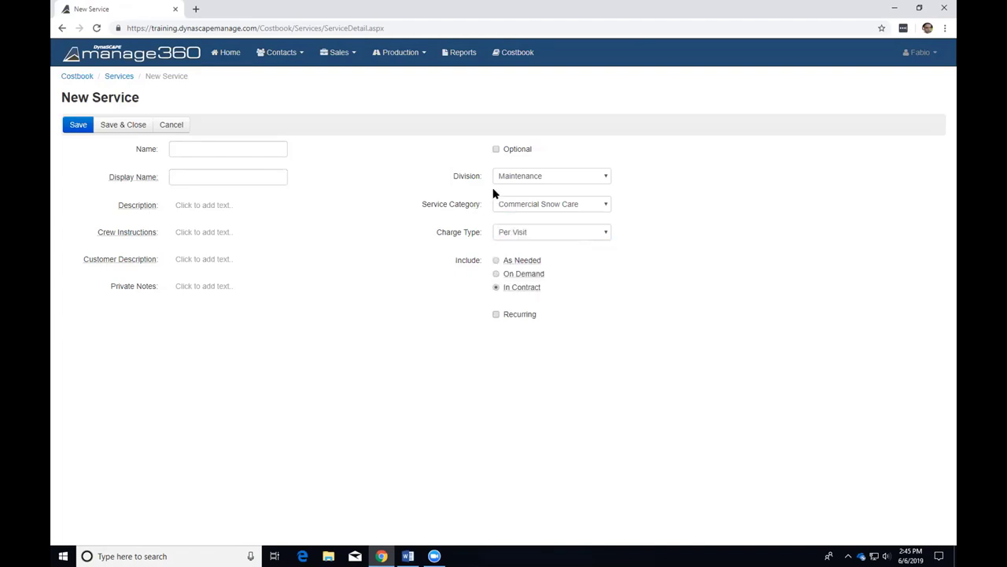
{"action": "left_click", "coordinate": [516, 181]}
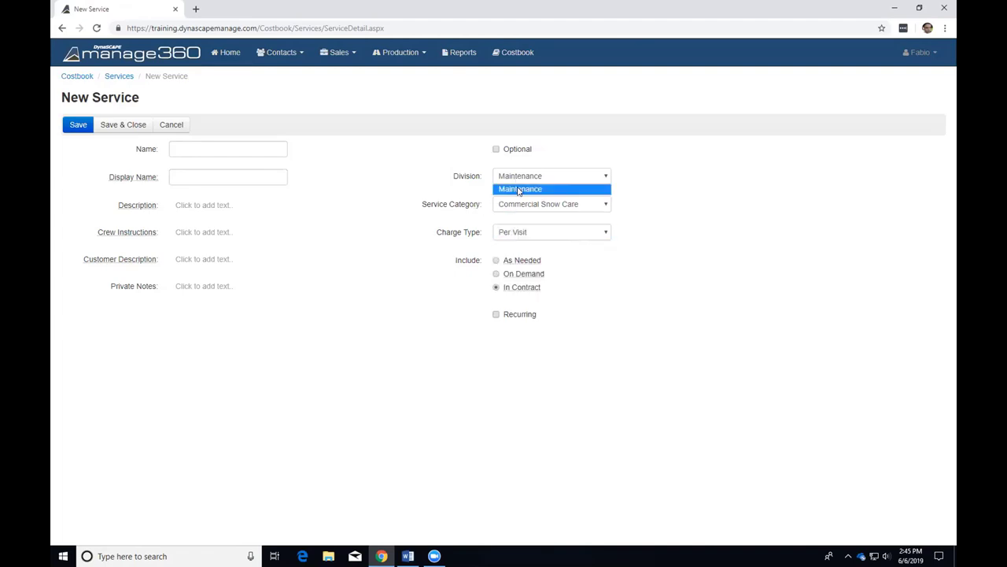
{"action": "left_click", "coordinate": [480, 180]}
{"action": "left_click", "coordinate": [526, 204]}
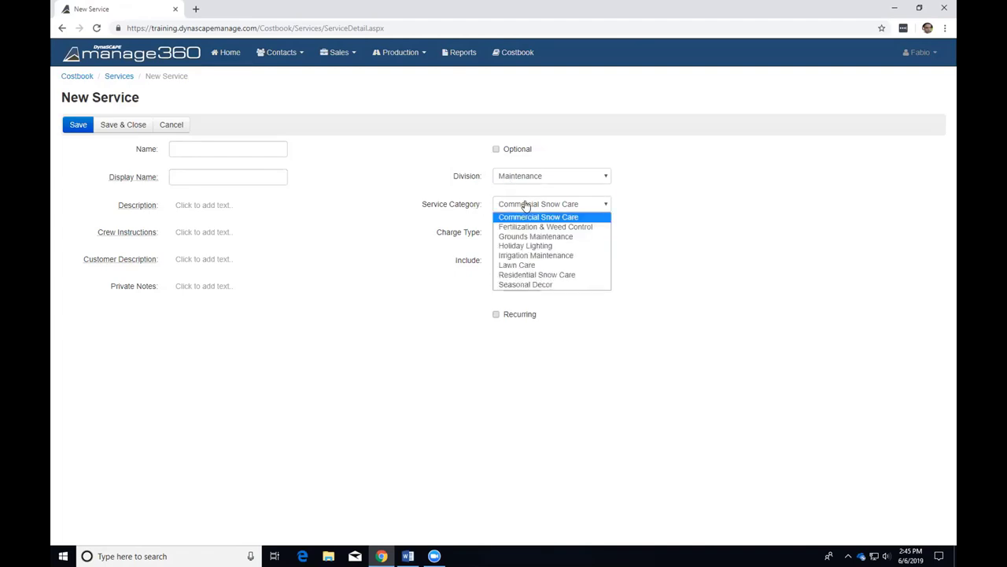
{"action": "left_click", "coordinate": [473, 204]}
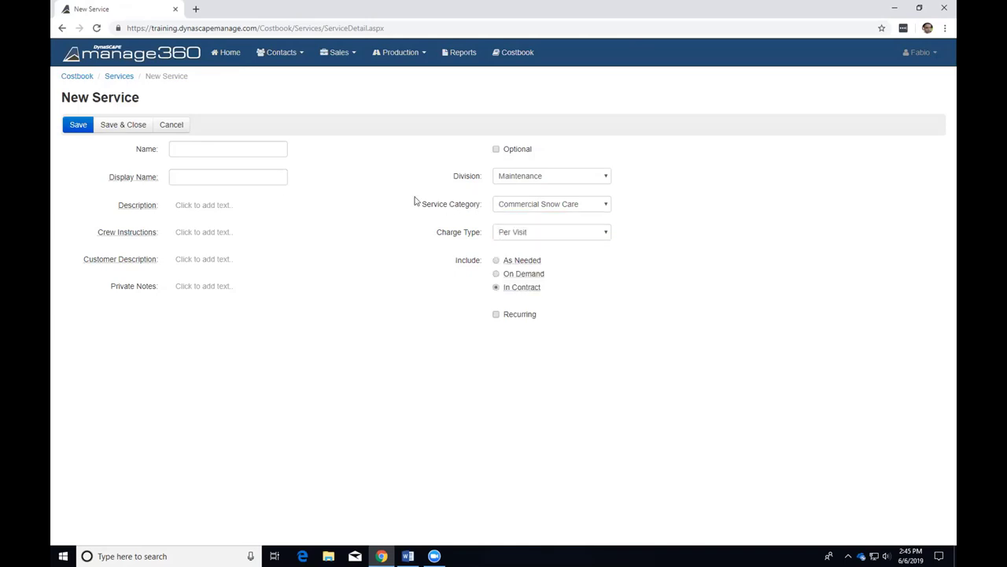
Name the new service "Bed Cleanup with Mulching" and use the same text as its display name
{"action": "left_click", "coordinate": [244, 149]}
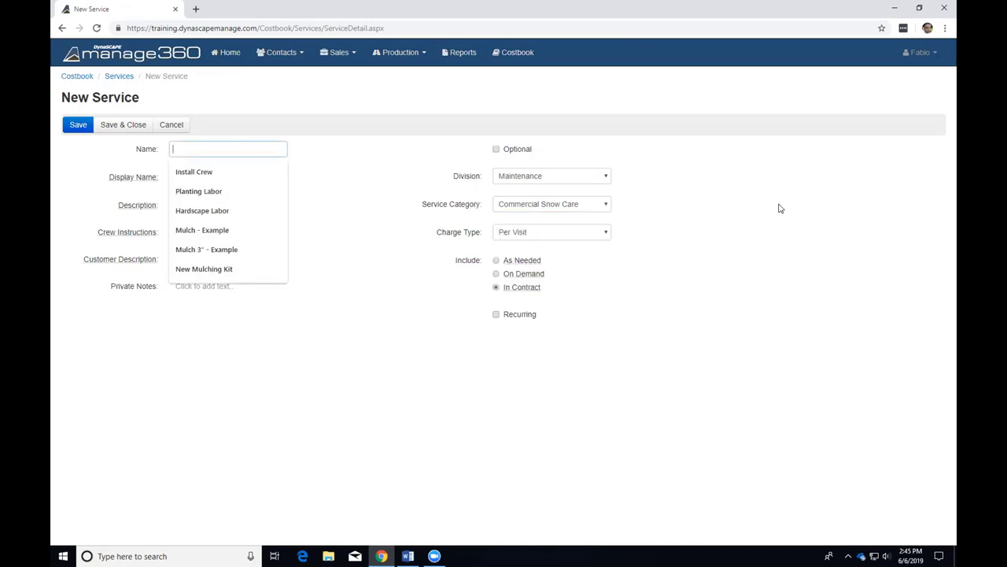
{"action": "type", "text": "Bed Cle"}
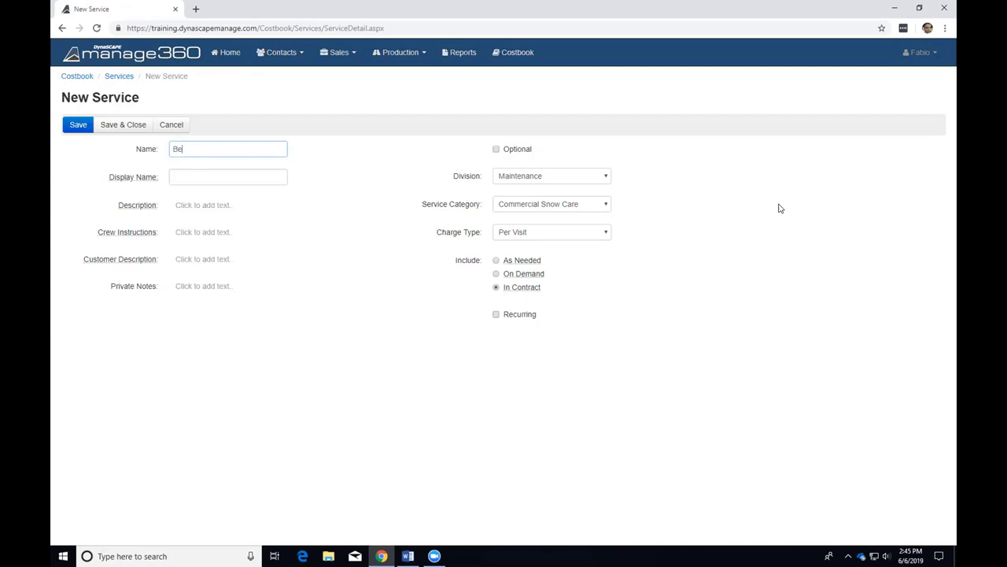
{"action": "key", "text": "BackSpace"}
{"action": "key", "text": "BackSpace"}
{"action": "type", "text": "leanup with Mulching"}
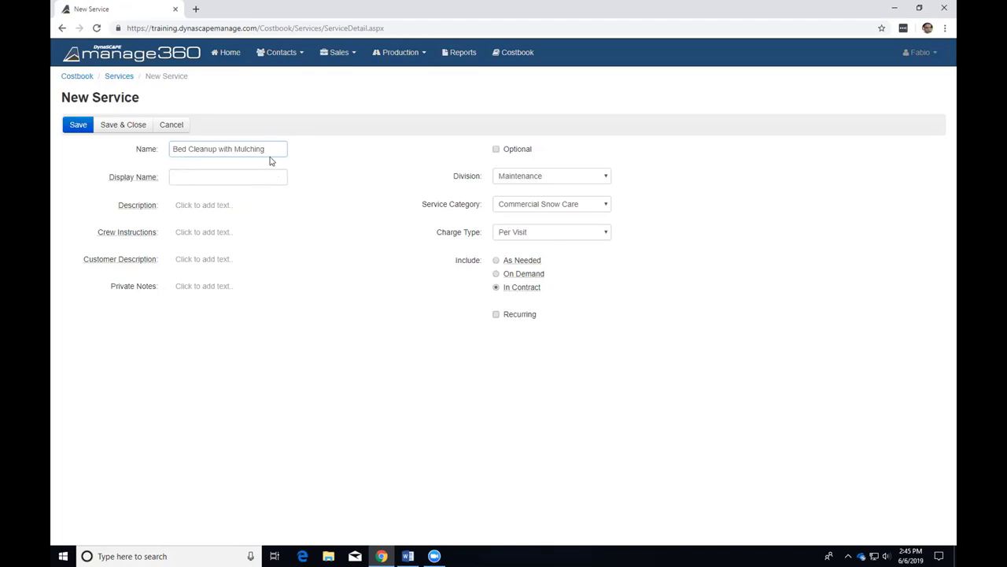
{"action": "key", "text": "Tab"}
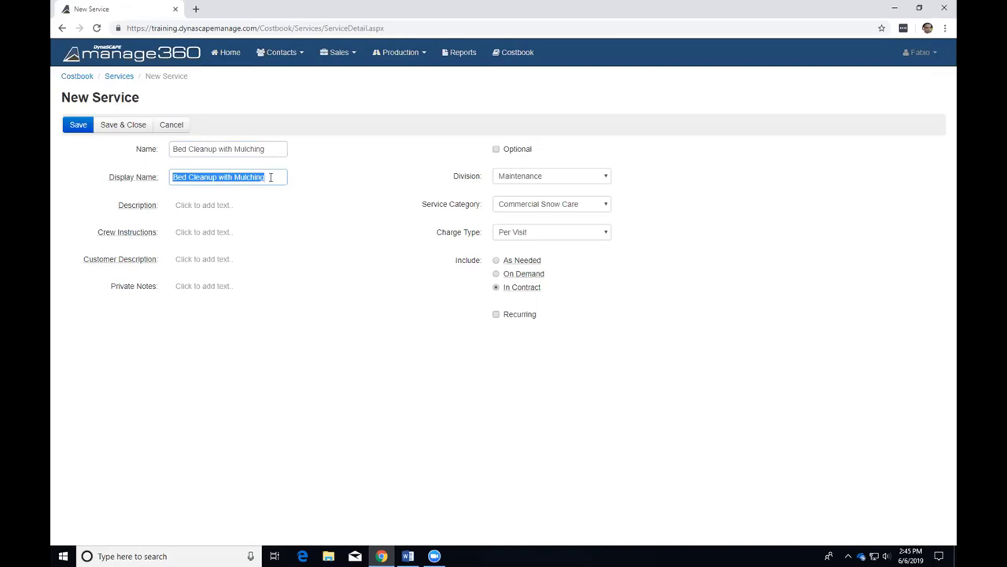
{"action": "left_click", "coordinate": [275, 177]}
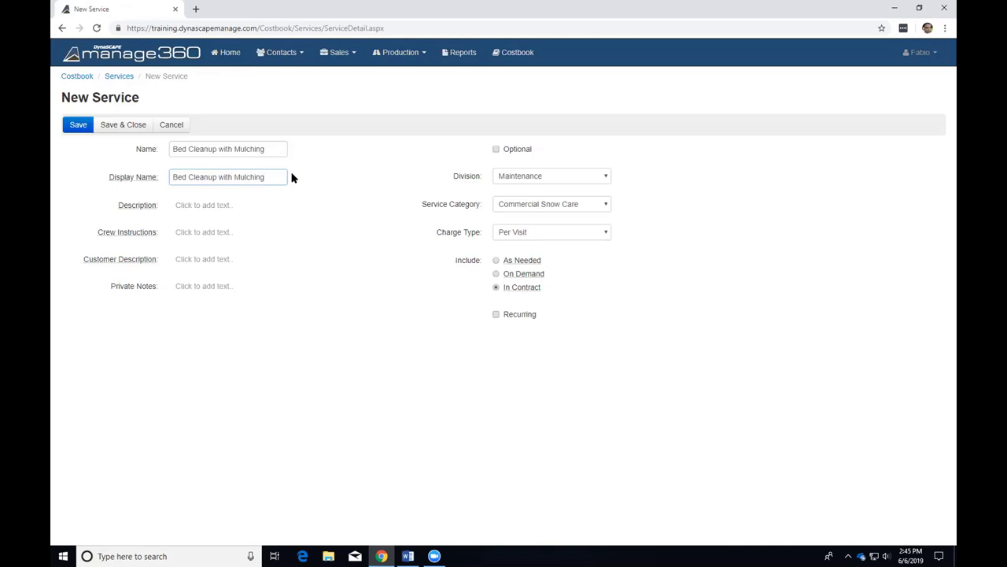
{"action": "left_click", "coordinate": [261, 176]}
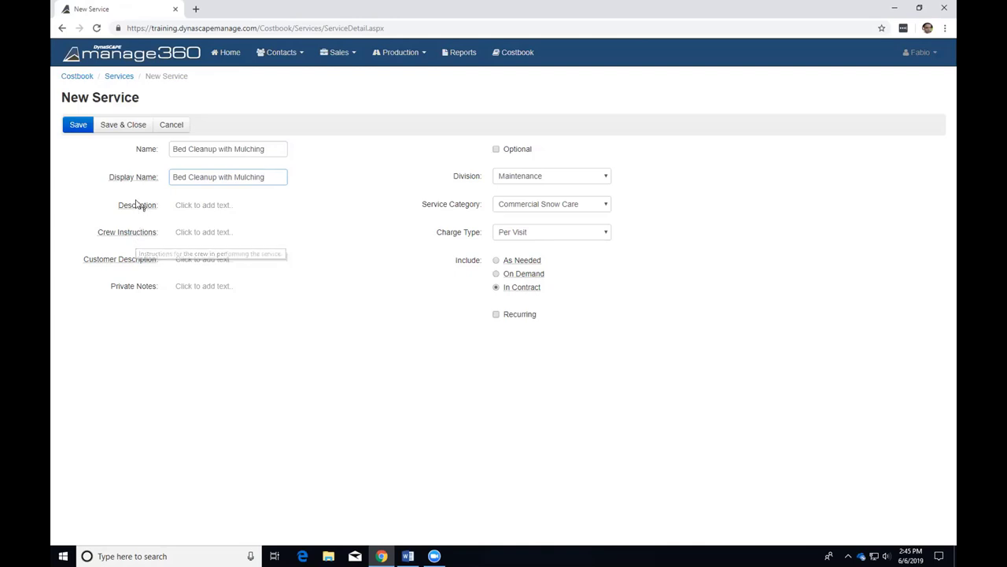
Set the new service's Service Category to Grounds Maintenance, leaving it non-optional
{"action": "mouse_move", "coordinate": [137, 179]}
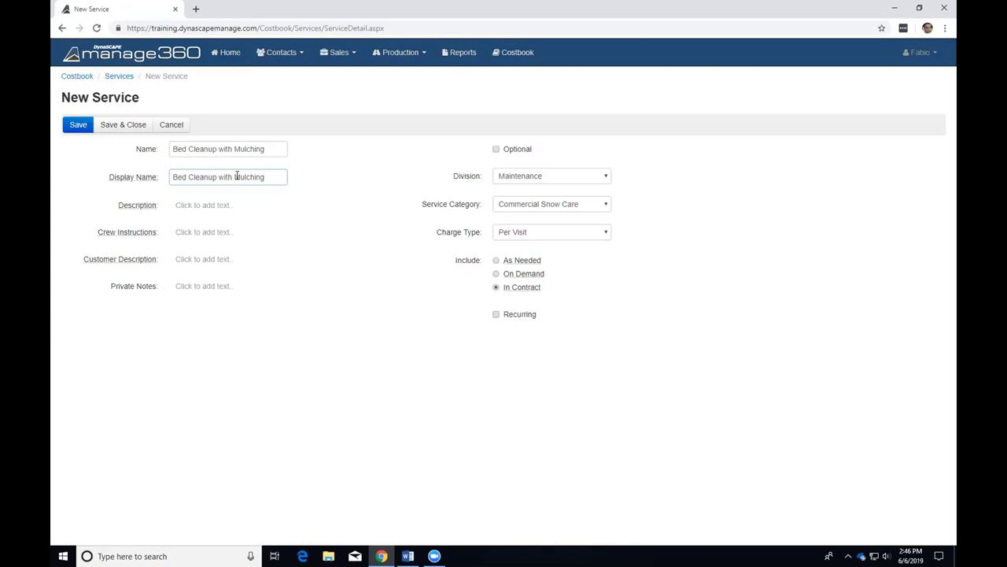
{"action": "left_click", "coordinate": [497, 150]}
{"action": "left_click", "coordinate": [496, 150]}
{"action": "left_click", "coordinate": [519, 207]}
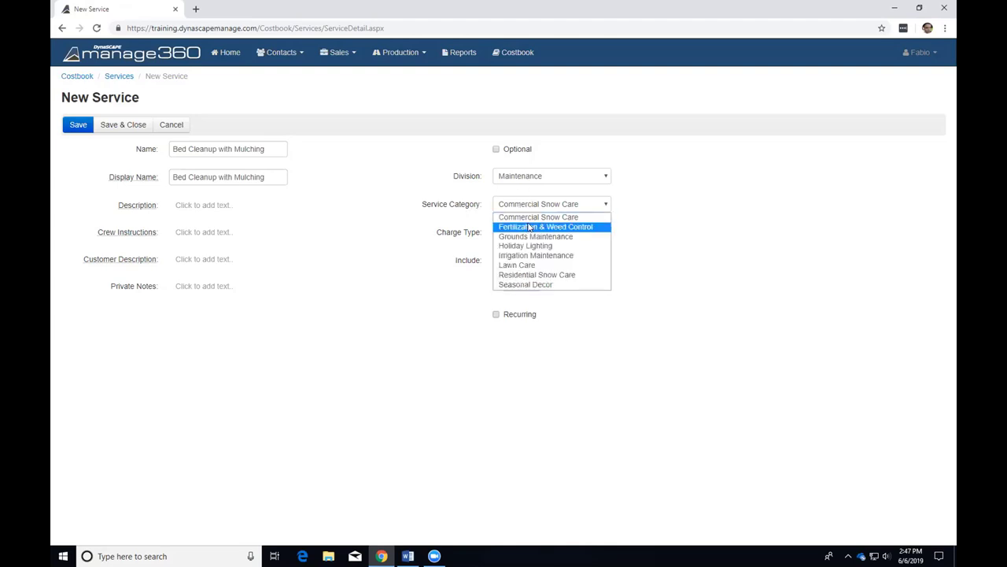
{"action": "left_click", "coordinate": [518, 234]}
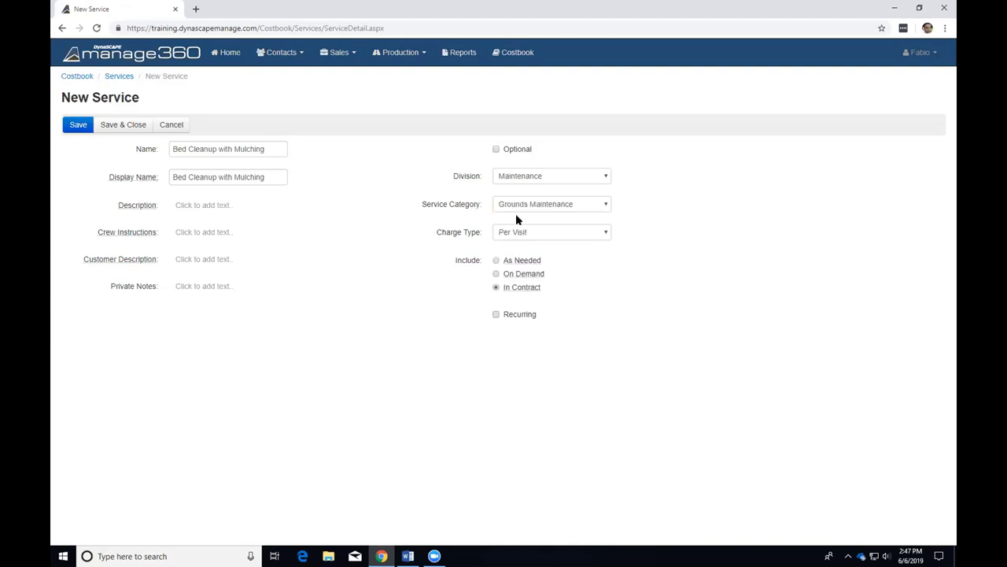
Switch the Charge Type to Time & Material and back to Per Visit
{"action": "left_click", "coordinate": [556, 231]}
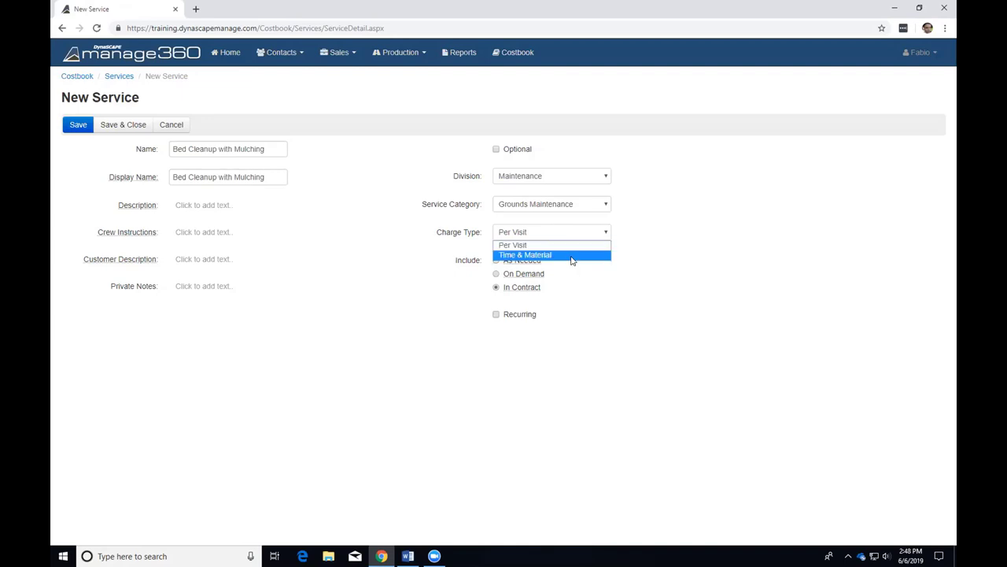
{"action": "left_click", "coordinate": [572, 256]}
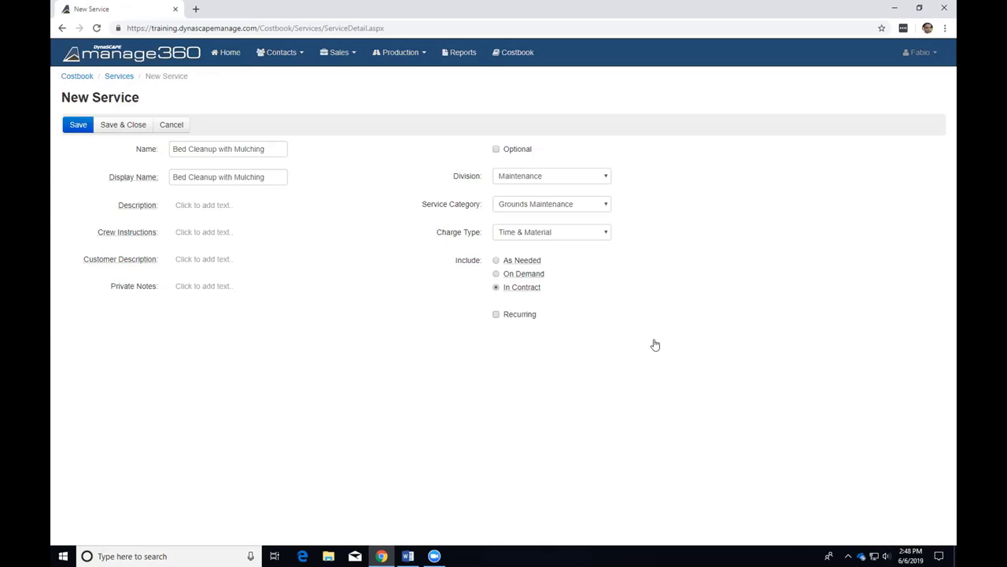
{"action": "left_click", "coordinate": [587, 235]}
{"action": "left_click", "coordinate": [583, 245]}
Save the new Bed Cleanup with Mulching service
{"action": "left_click", "coordinate": [78, 127]}
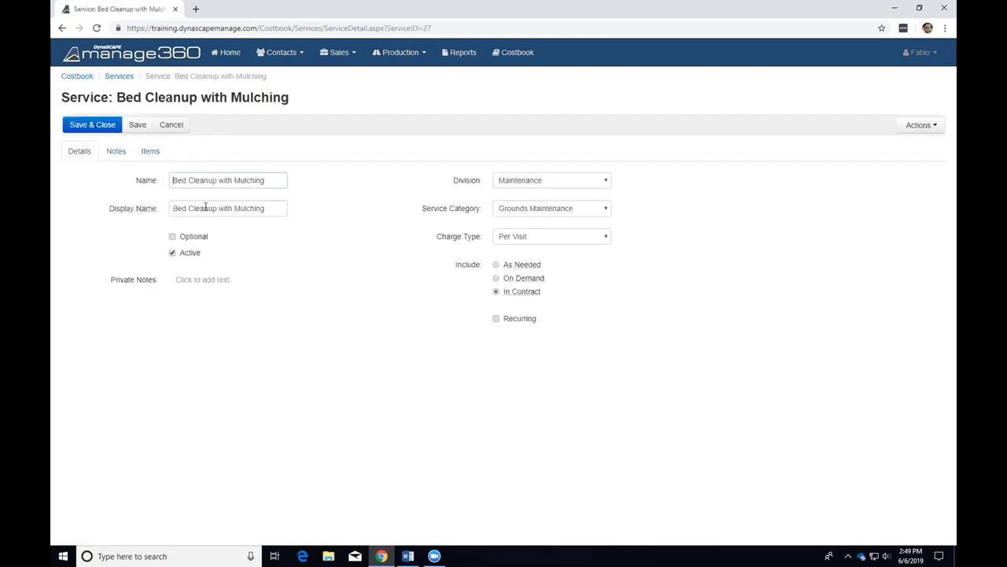
{"action": "left_click_drag", "start_coordinate": [117, 97], "coordinate": [293, 100]}
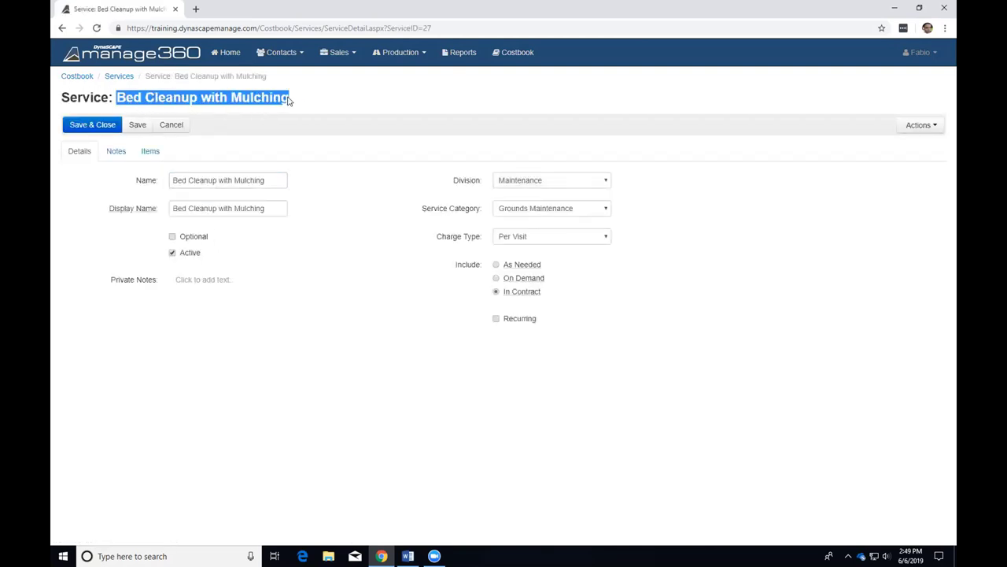
{"action": "left_click", "coordinate": [251, 101]}
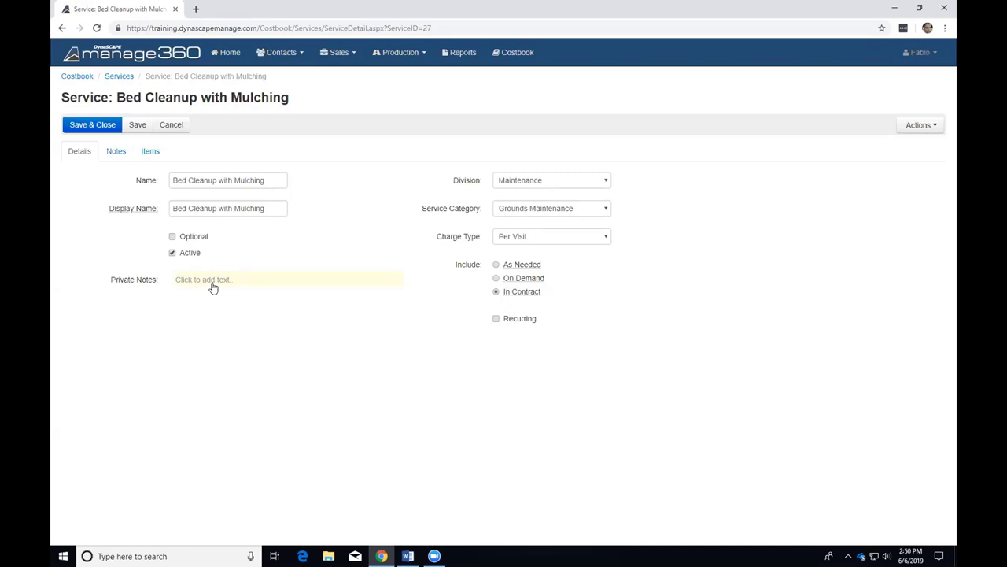
Make the Bed Cleanup with Mulching service recurring
{"action": "left_click", "coordinate": [496, 319]}
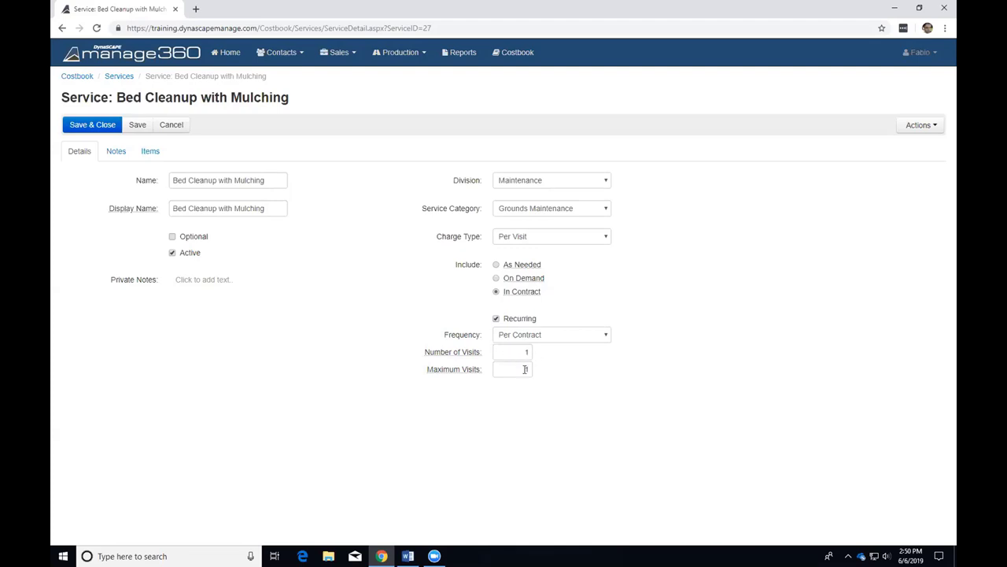
{"action": "left_click", "coordinate": [496, 319]}
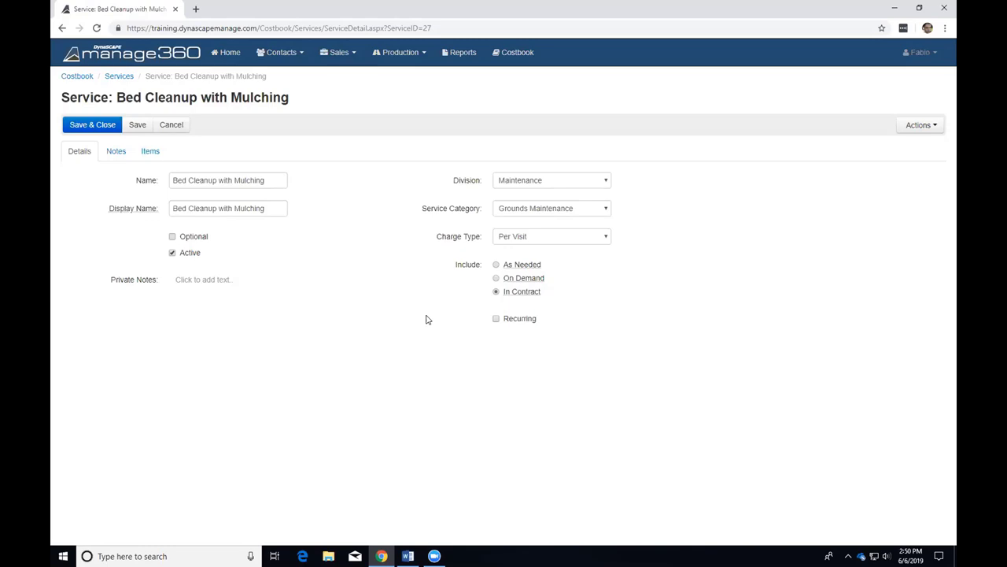
{"action": "left_click", "coordinate": [497, 319]}
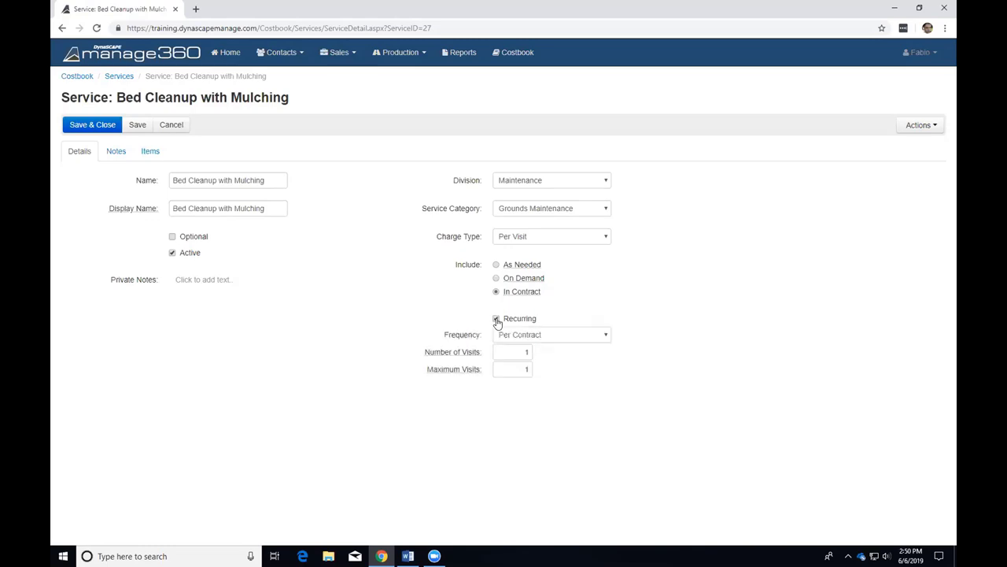
Try the Daily, Weekly and Monthly frequencies to compare their interval settings
{"action": "left_click_drag", "start_coordinate": [442, 336], "coordinate": [481, 338]}
{"action": "left_click", "coordinate": [561, 342]}
{"action": "left_click", "coordinate": [537, 346]}
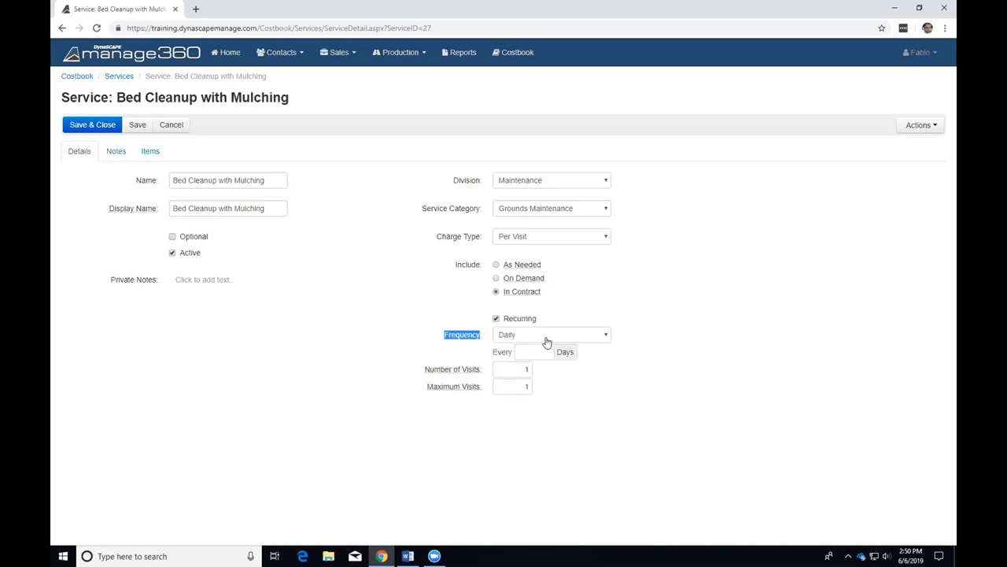
{"action": "left_click", "coordinate": [522, 336]}
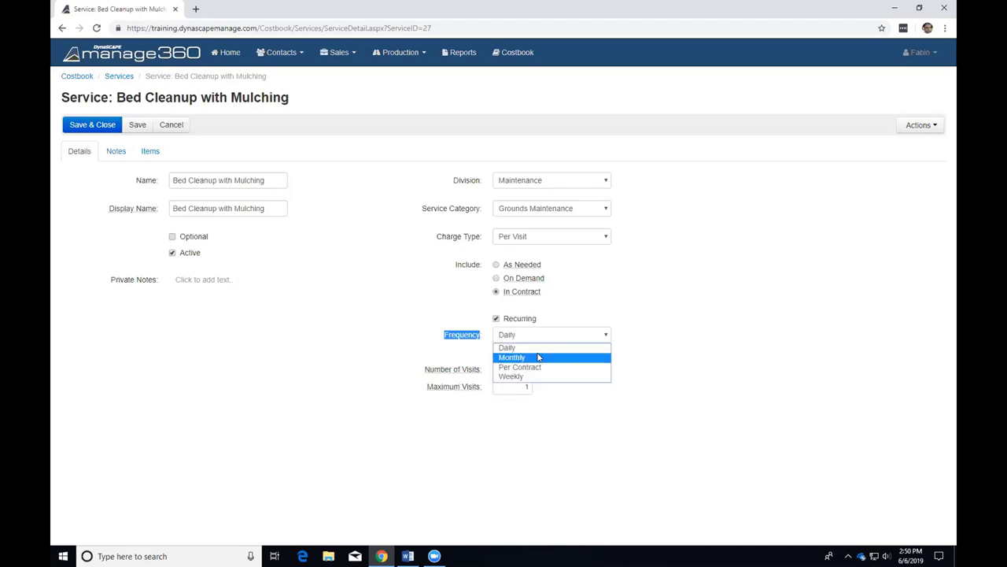
{"action": "left_click", "coordinate": [533, 376]}
{"action": "left_click", "coordinate": [542, 340]}
{"action": "left_click", "coordinate": [534, 358]}
{"action": "left_click", "coordinate": [534, 339]}
{"action": "left_click", "coordinate": [532, 342]}
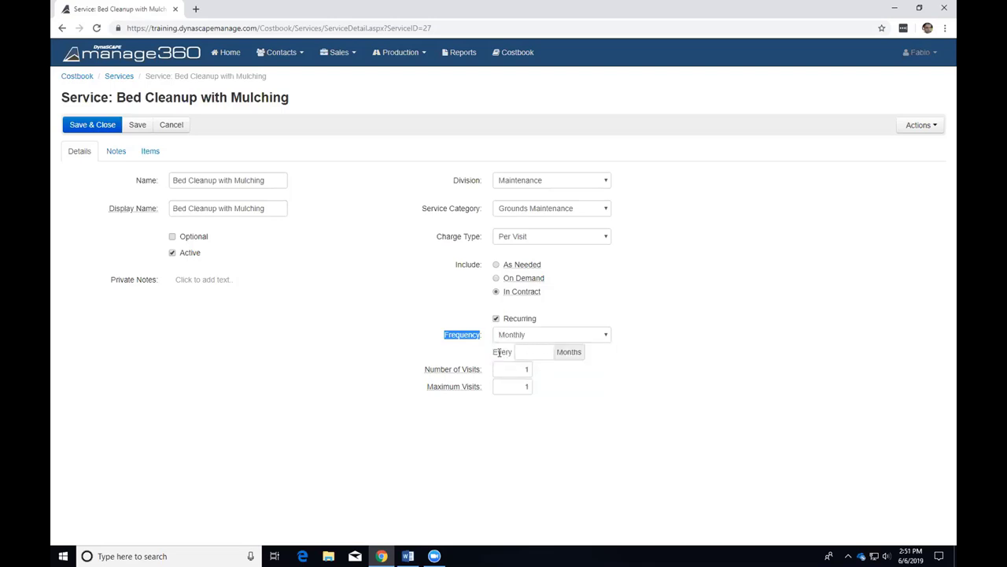
{"action": "double_click", "coordinate": [502, 352]}
{"action": "left_click", "coordinate": [539, 356]}
Set the recurring service's Frequency to Weekly, repeating every 1 week
{"action": "left_click", "coordinate": [542, 339]}
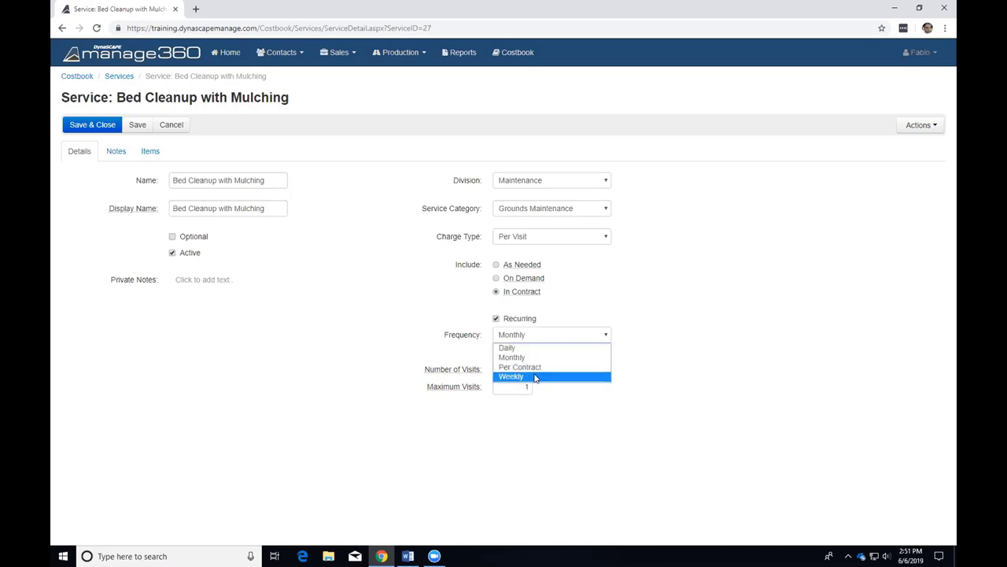
{"action": "left_click", "coordinate": [535, 377]}
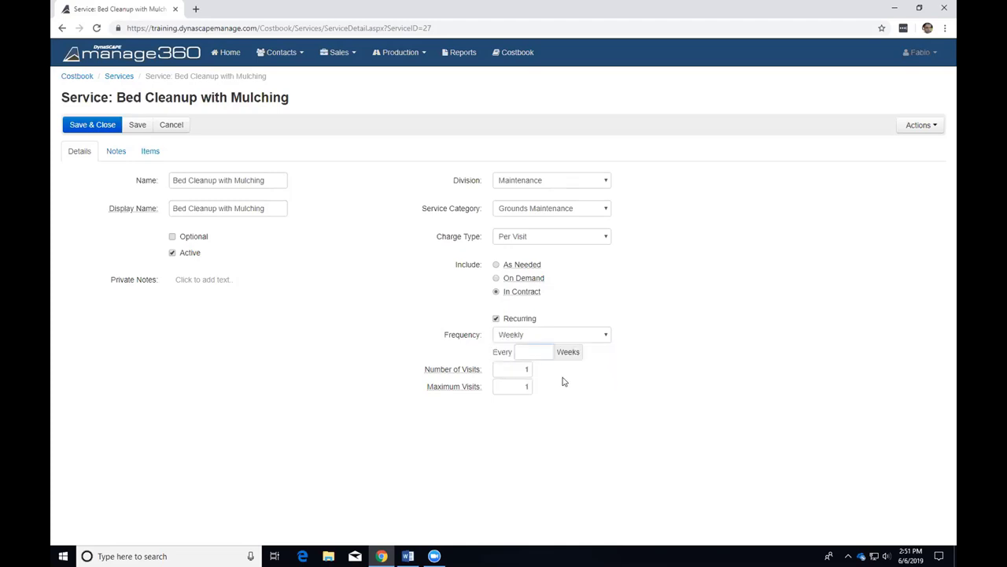
{"action": "left_click", "coordinate": [549, 353]}
{"action": "type", "text": "3"}
{"action": "left_click", "coordinate": [553, 354]}
{"action": "type", "text": "1"}
{"action": "left_click", "coordinate": [546, 338]}
{"action": "left_click", "coordinate": [462, 338]}
Set the Number of Visits to 4 and the Maximum Visits to 6
{"action": "mouse_move", "coordinate": [430, 375]}
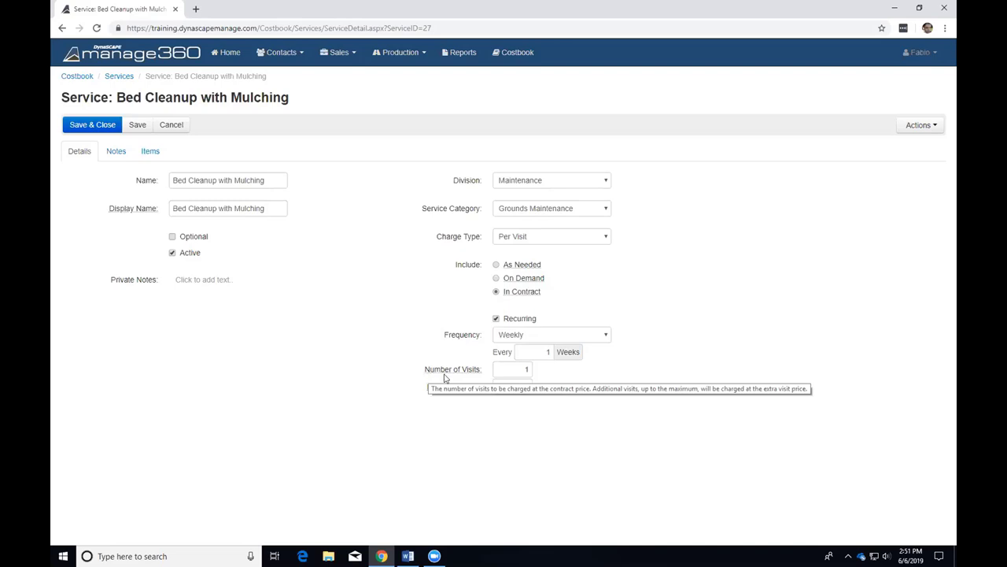
{"action": "left_click", "coordinate": [533, 370]}
{"action": "type", "text": "4"}
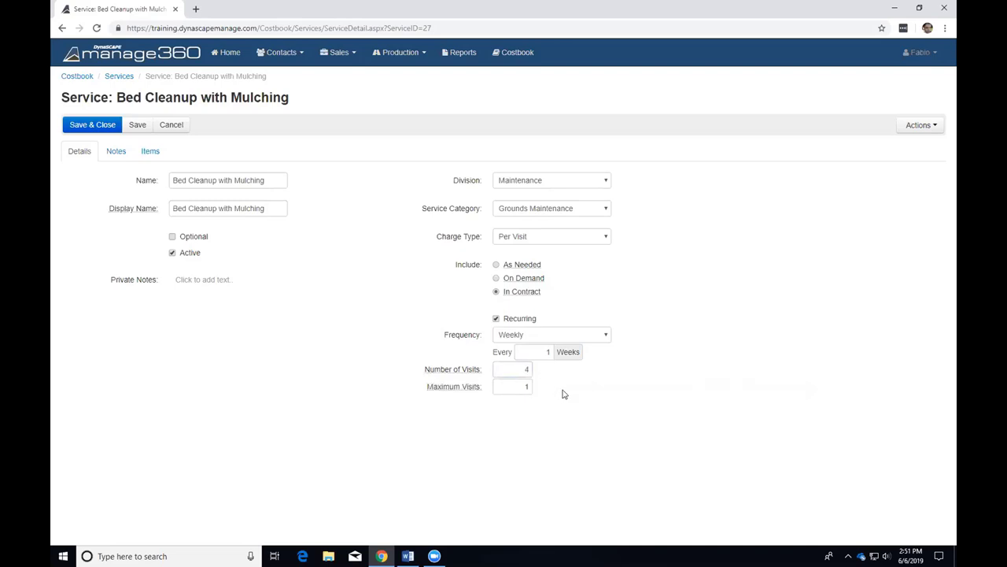
{"action": "mouse_move", "coordinate": [444, 393]}
{"action": "left_click", "coordinate": [523, 386]}
Set the recurring service's Frequency to Per Contract
{"action": "left_click", "coordinate": [531, 337]}
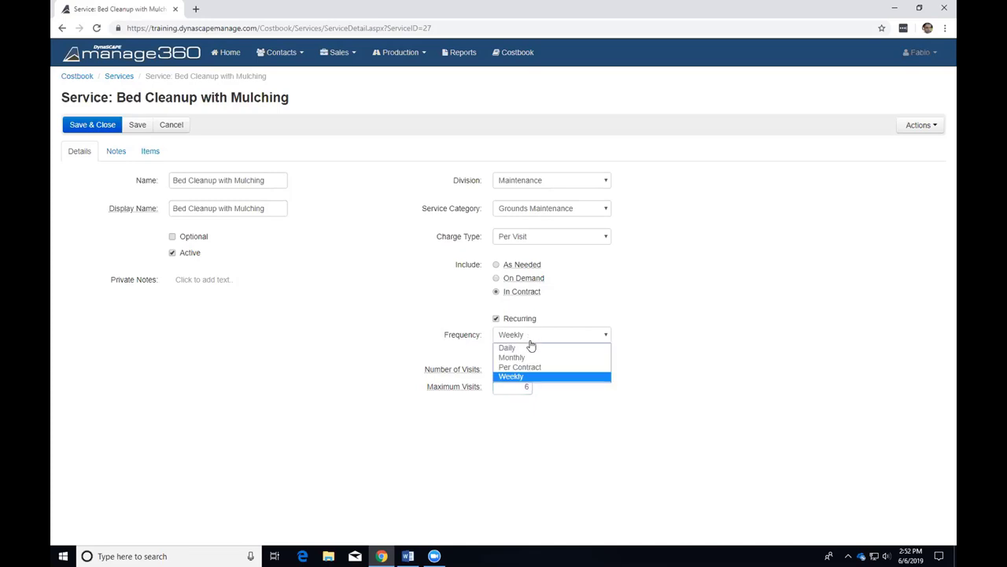
{"action": "left_click", "coordinate": [532, 366]}
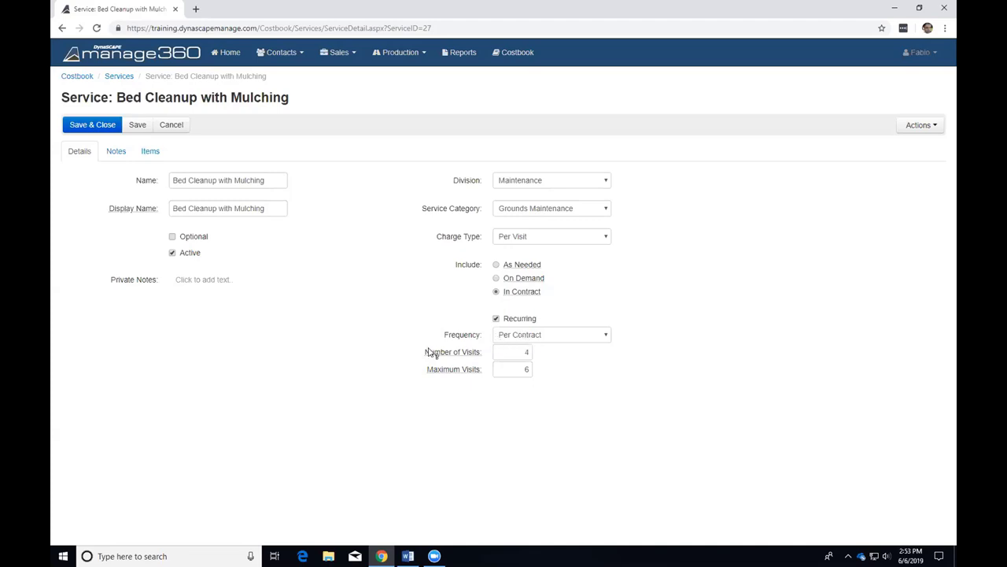
{"action": "mouse_move", "coordinate": [431, 354]}
{"action": "left_click_drag", "start_coordinate": [437, 334], "coordinate": [473, 339]}
{"action": "left_click", "coordinate": [466, 338]}
Paste the prepared text listing the bed cleanup tasks into the Customer Description in the service's notes
{"action": "left_click", "coordinate": [117, 153]}
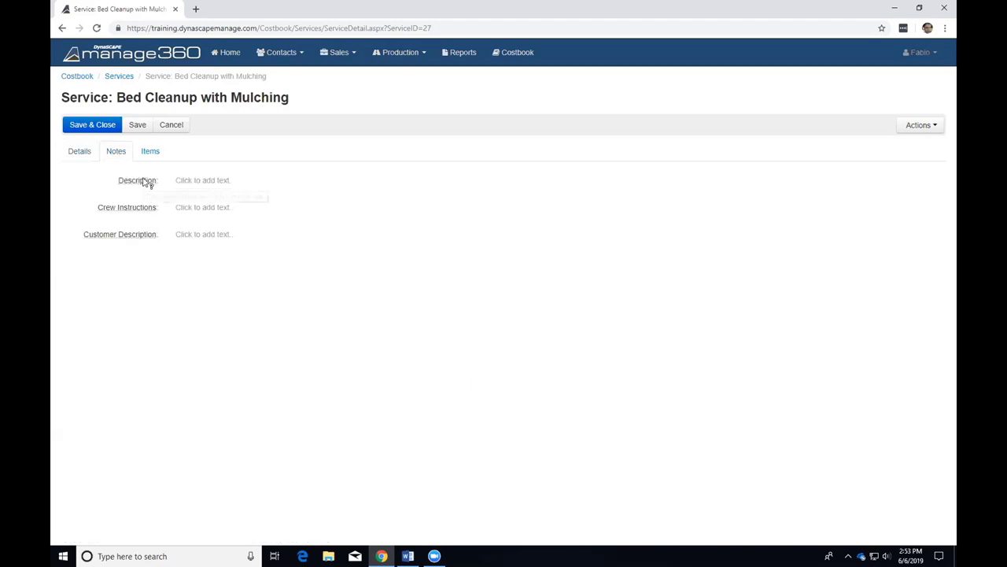
{"action": "mouse_move", "coordinate": [150, 182]}
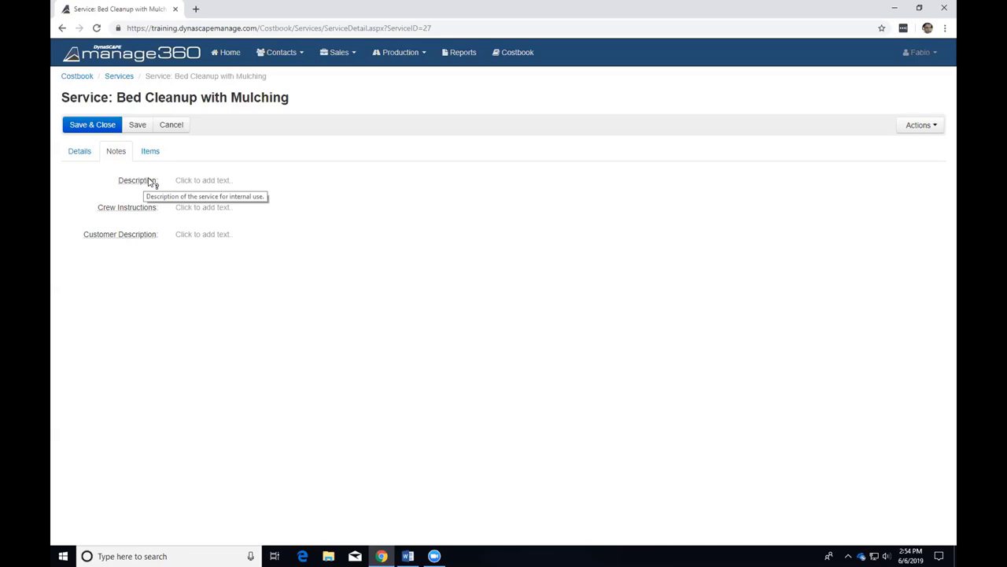
{"action": "mouse_move", "coordinate": [139, 209]}
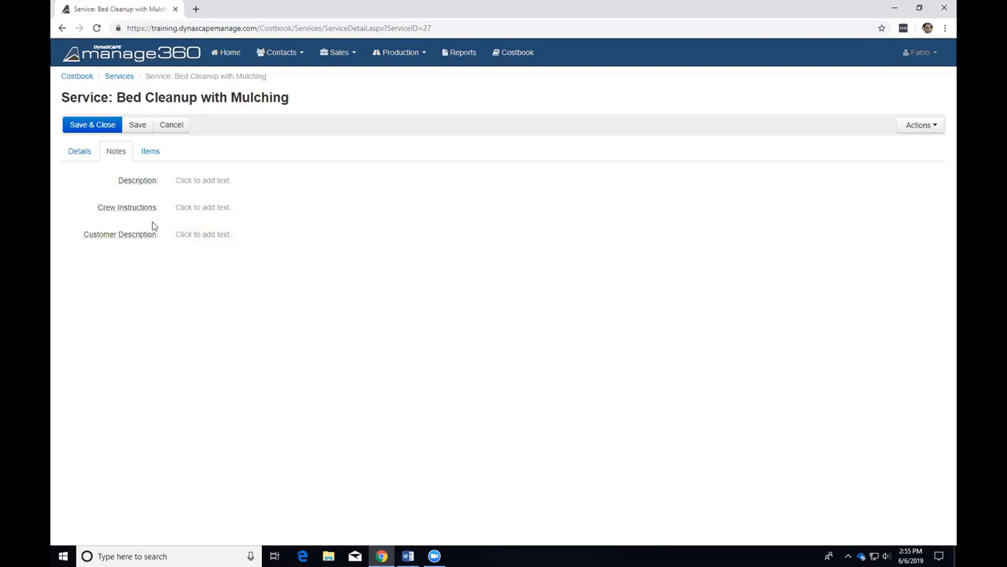
{"action": "left_click", "coordinate": [206, 235]}
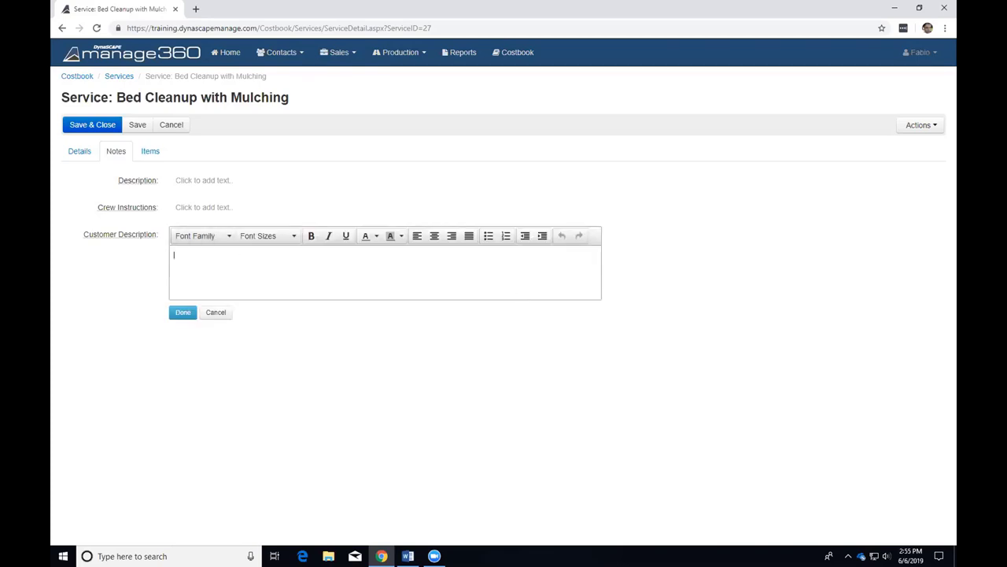
{"action": "key", "text": "alt+Tab"}
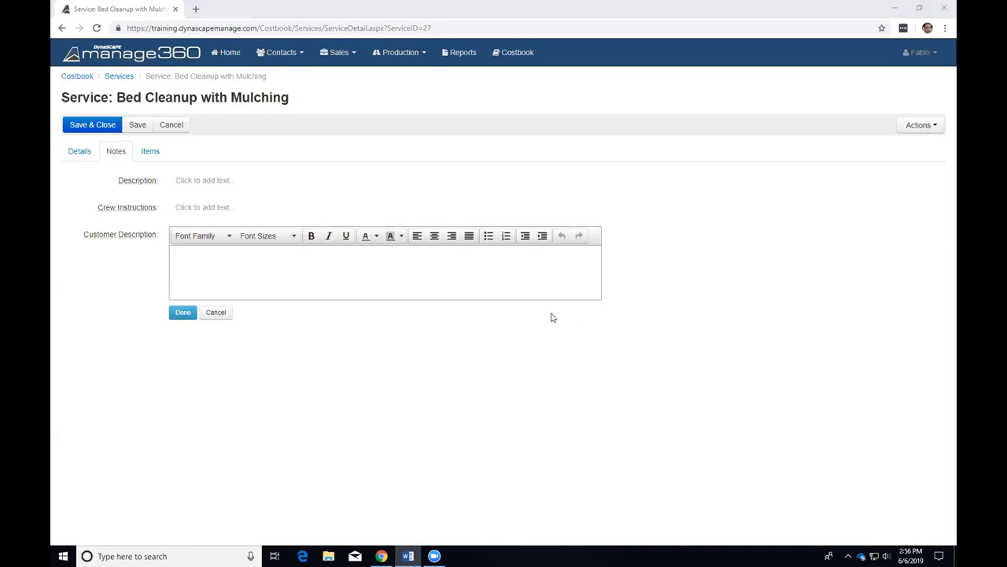
{"action": "left_click", "coordinate": [223, 254]}
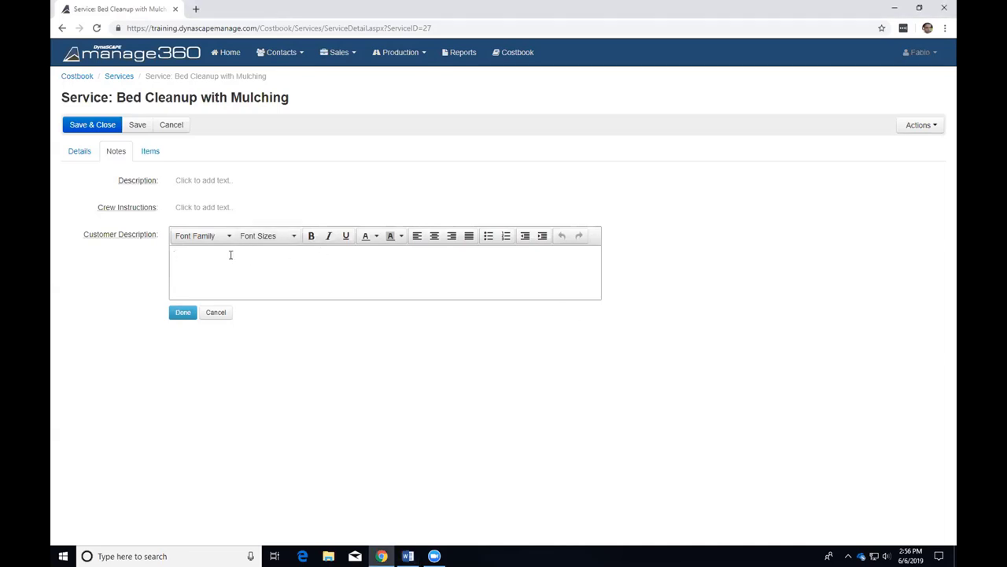
{"action": "key", "text": "ctrl+v"}
{"action": "scroll", "coordinate": [332, 294], "scroll_direction": "up", "scroll_amount": 2}
{"action": "scroll", "coordinate": [332, 293], "scroll_direction": "down", "scroll_amount": 2}
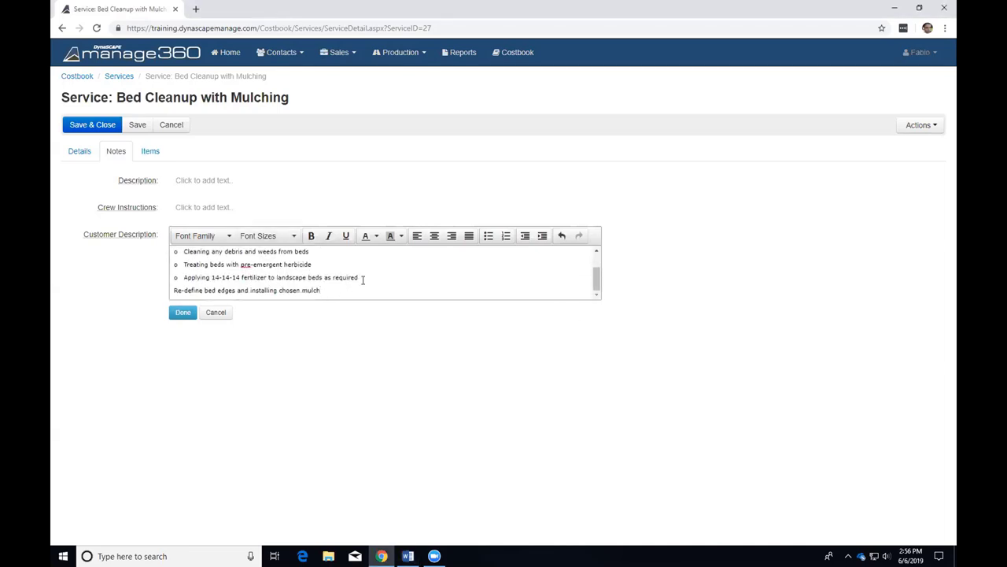
{"action": "left_click", "coordinate": [366, 278]}
{"action": "key", "text": "Delete"}
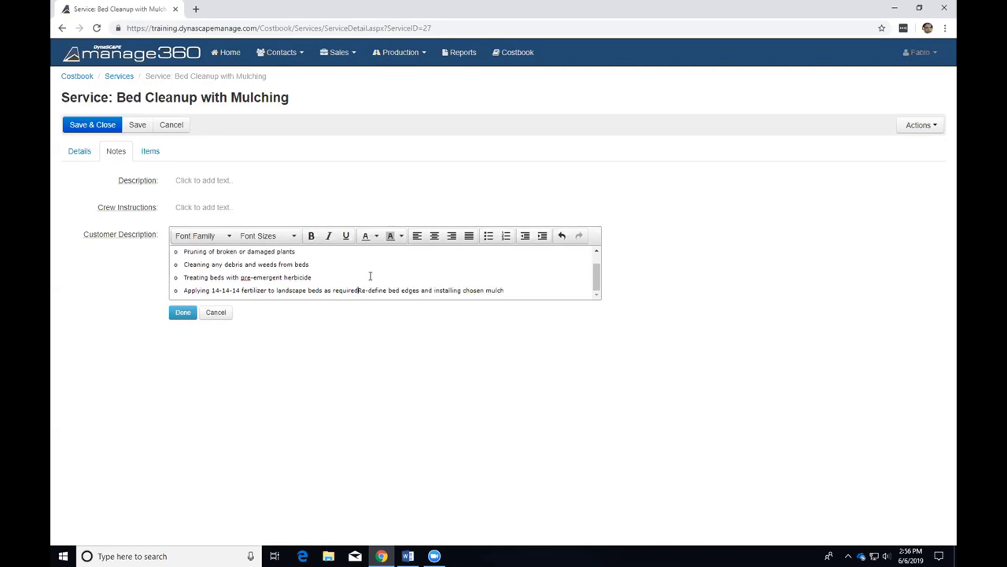
{"action": "key", "text": "ctrl+z"}
Remove the pasted "o" markers and extra spaces in front of the task lines in the Customer Description
{"action": "scroll", "coordinate": [370, 276], "scroll_direction": "up", "scroll_amount": 2}
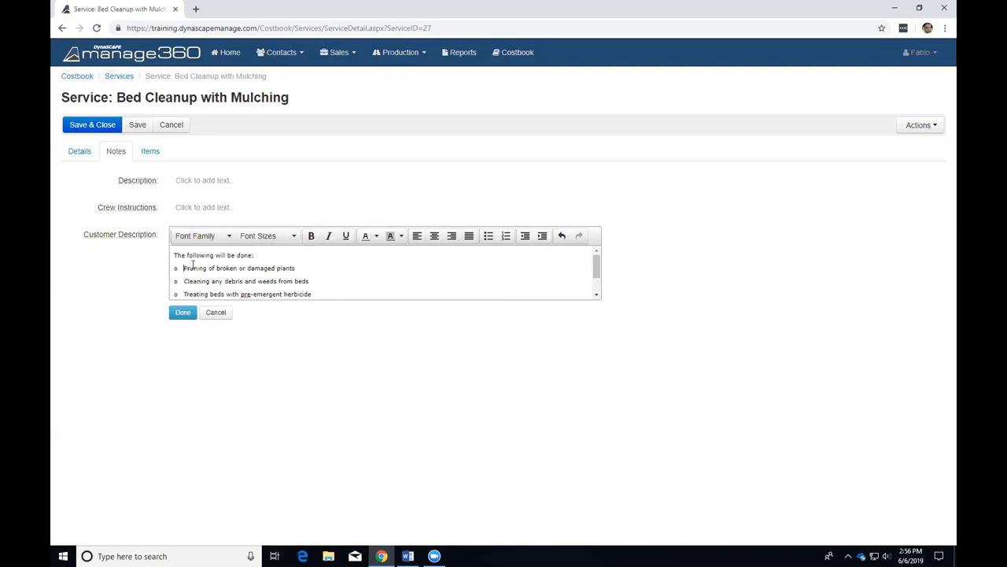
{"action": "key", "text": "BackSpace"}
{"action": "key", "text": "BackSpace"}
{"action": "key", "text": "BackSpace"}
{"action": "key", "text": "BackSpace"}
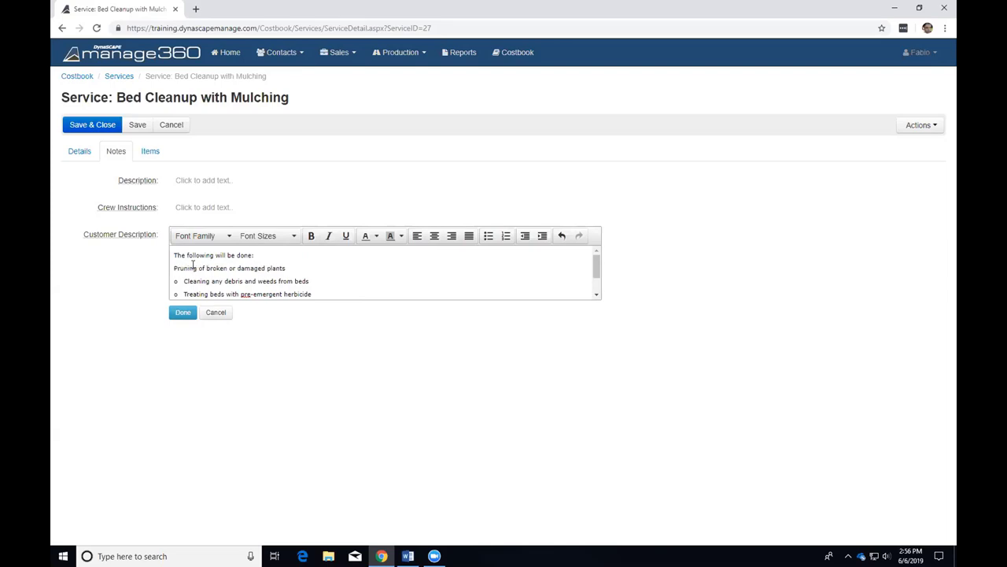
{"action": "key", "text": "BackSpace"}
{"action": "key", "text": "BackSpace"}
{"action": "key", "text": "BackSpace"}
{"action": "key", "text": "BackSpace"}
{"action": "key", "text": "BackSpace"}
{"action": "key", "text": "BackSpace"}
{"action": "key", "text": "BackSpace"}
{"action": "key", "text": "BackSpace"}
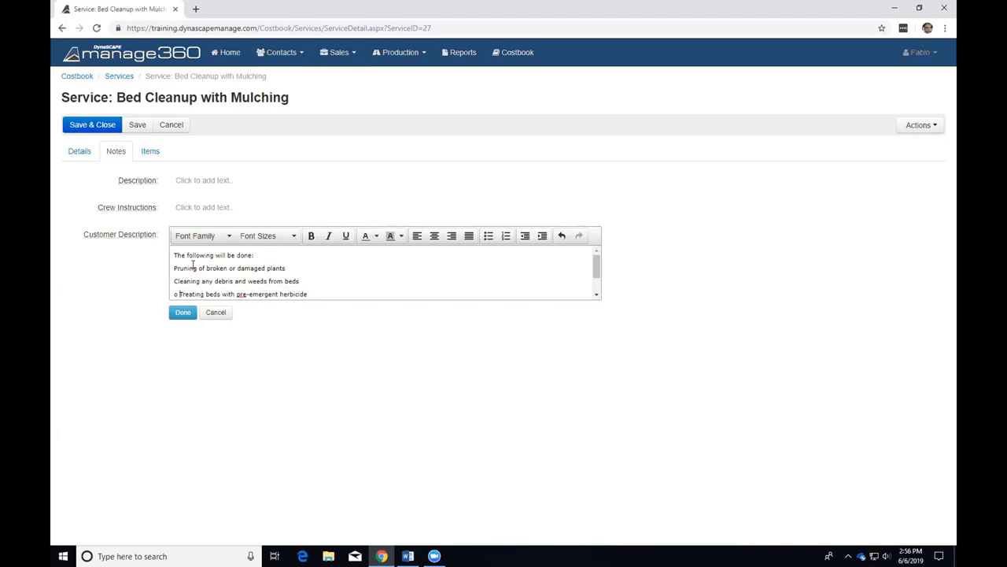
{"action": "key", "text": "Down"}
{"action": "key", "text": "Down"}
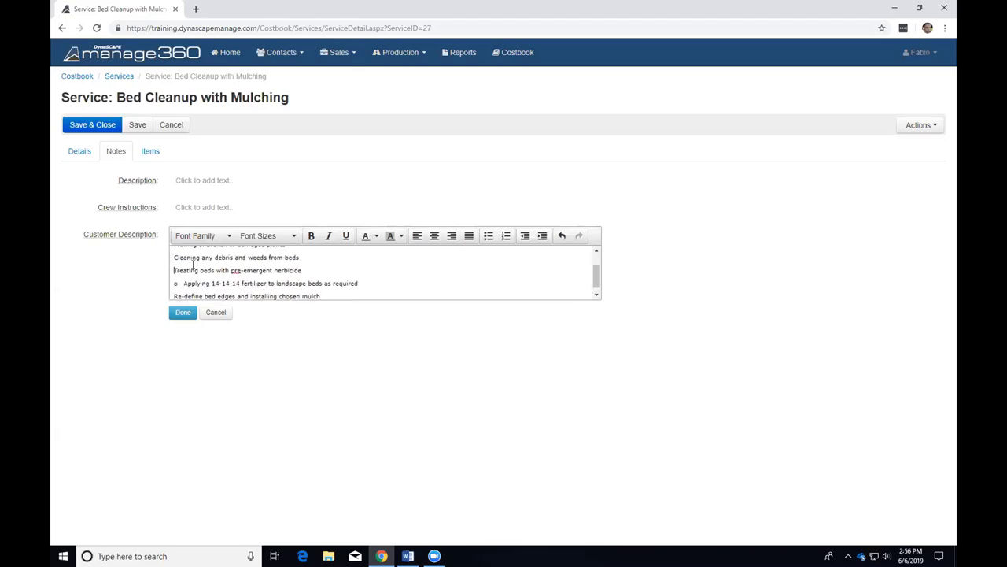
{"action": "key", "text": "BackSpace"}
{"action": "key", "text": "BackSpace"}
{"action": "key", "text": "BackSpace"}
{"action": "key", "text": "BackSpace"}
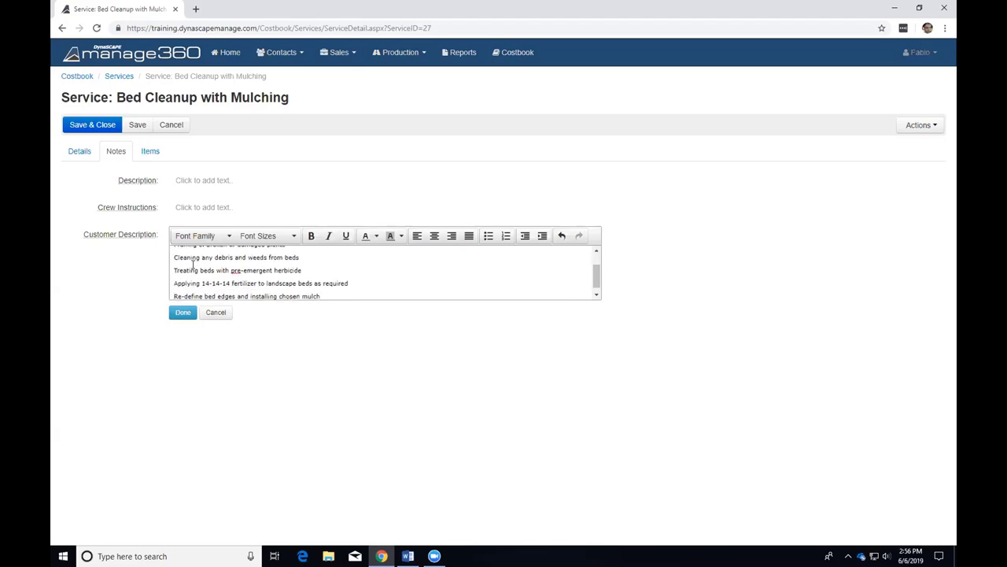
Format the task lines below "The following will be done:" as a bulleted list, through the mulch installation line
{"action": "key", "text": "ctrl+Home"}
{"action": "key", "text": "shift+Down"}
{"action": "key", "text": "shift+Down"}
{"action": "key", "text": "shift+Down"}
{"action": "key", "text": "shift+Down"}
{"action": "key", "text": "shift+Down"}
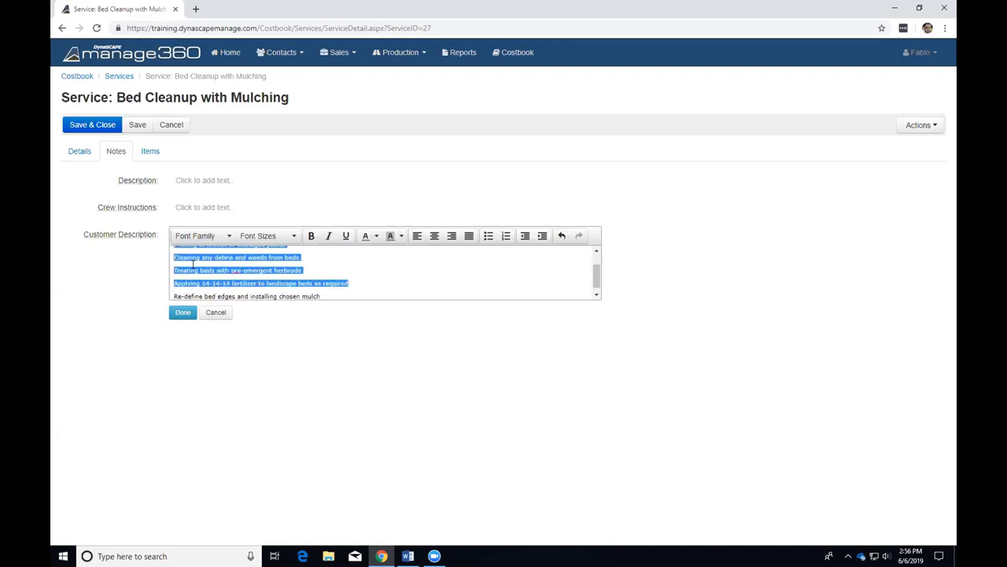
{"action": "left_click", "coordinate": [488, 235]}
{"action": "left_click", "coordinate": [409, 275]}
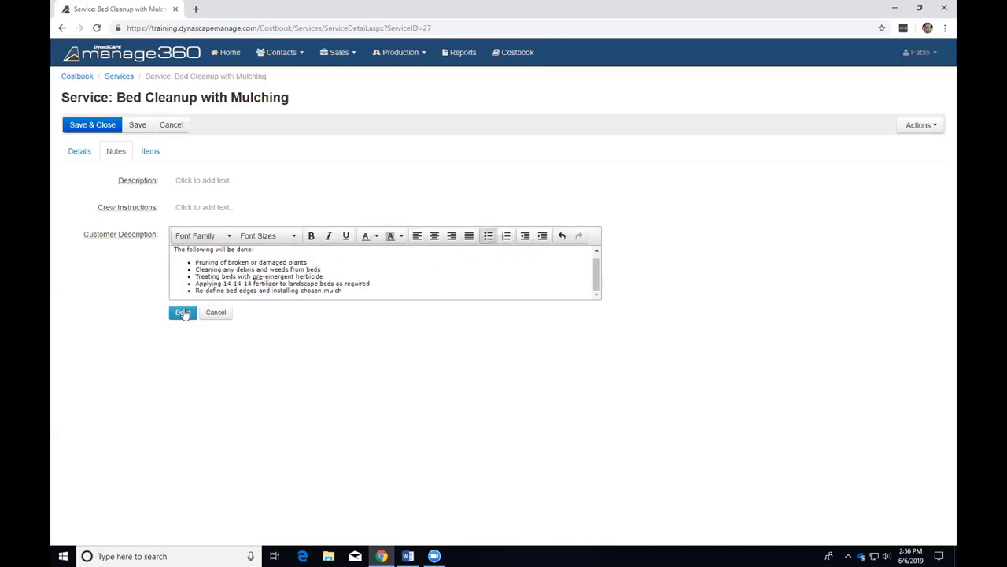
Finish editing the Customer Description, reopening it once to check the bulleted list before closing it
{"action": "left_click", "coordinate": [183, 312]}
{"action": "left_click", "coordinate": [218, 245]}
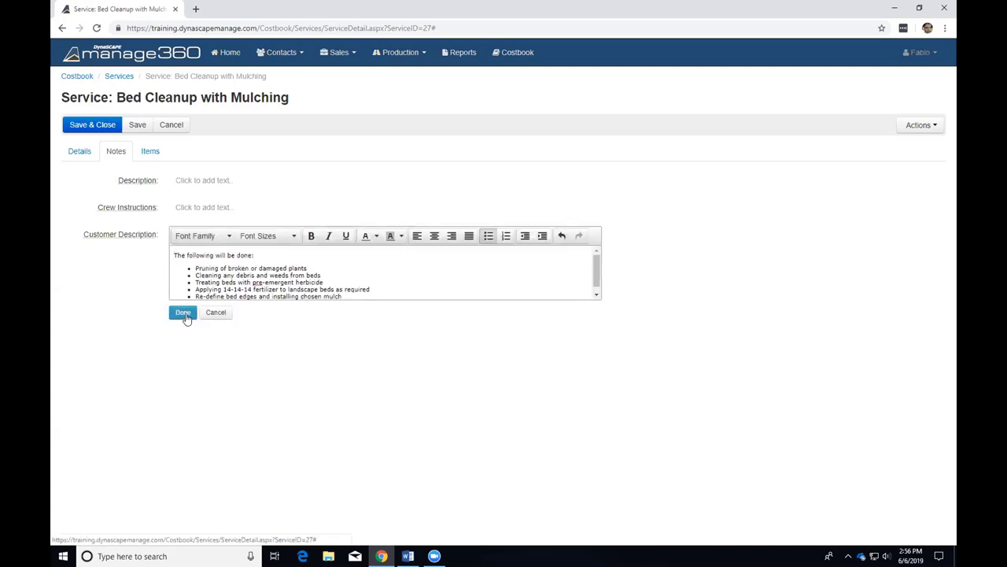
{"action": "left_click", "coordinate": [183, 312]}
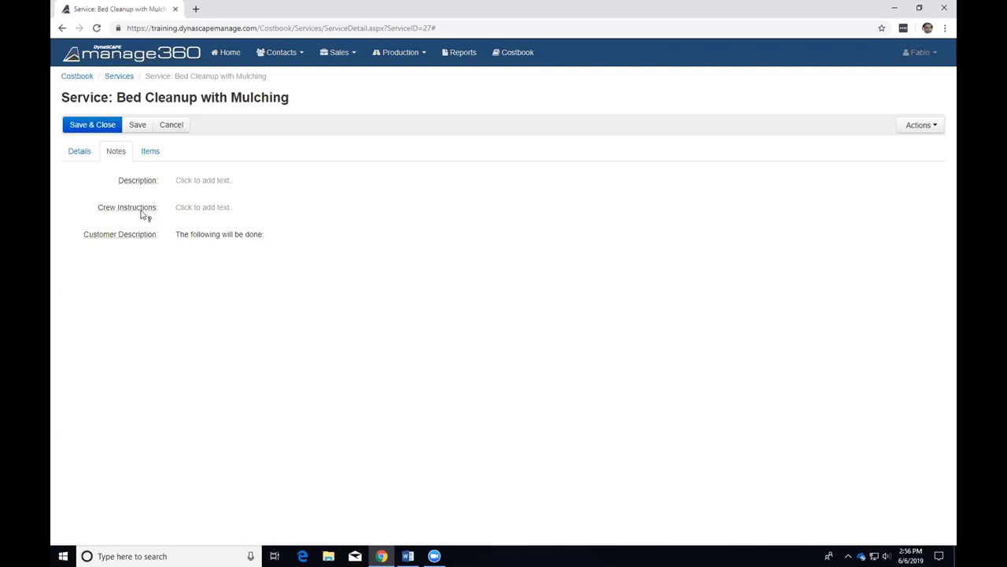
{"action": "mouse_move", "coordinate": [115, 238]}
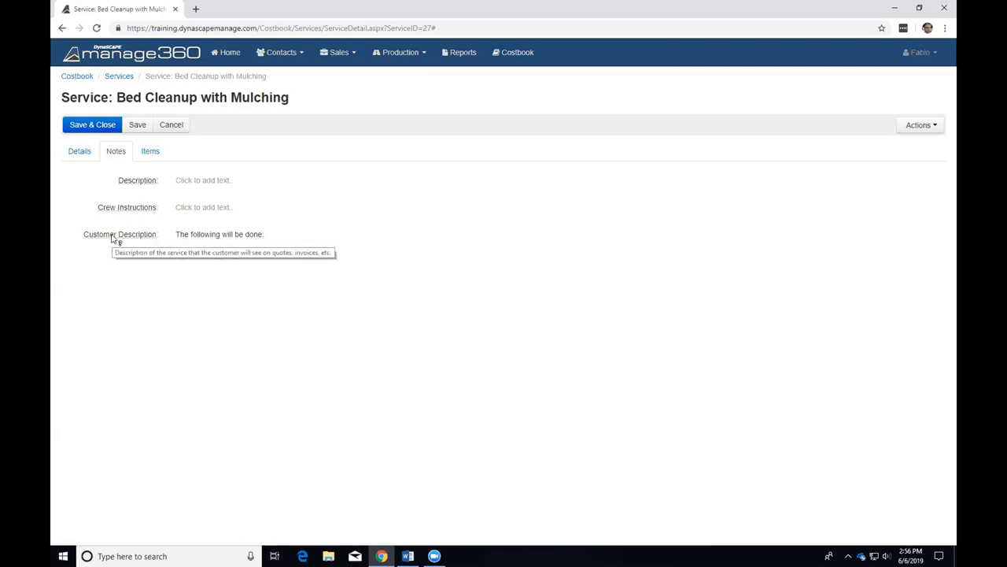
Start adding items to the service and bring up the list of Maintenance division kits
{"action": "left_click", "coordinate": [154, 152]}
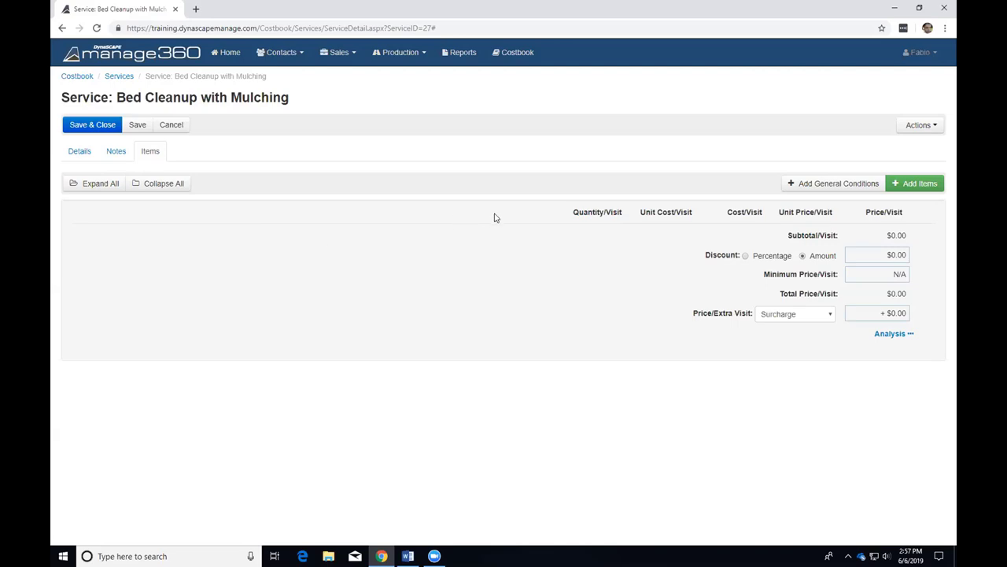
{"action": "left_click", "coordinate": [918, 184]}
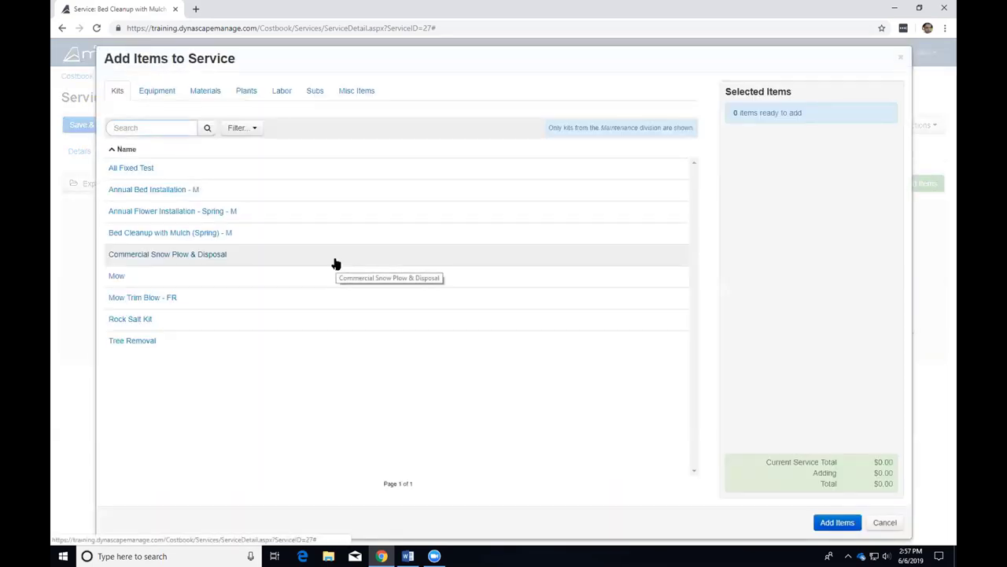
{"action": "left_click_drag", "start_coordinate": [604, 130], "coordinate": [625, 128]}
{"action": "left_click", "coordinate": [619, 141]}
{"action": "left_click", "coordinate": [615, 130]}
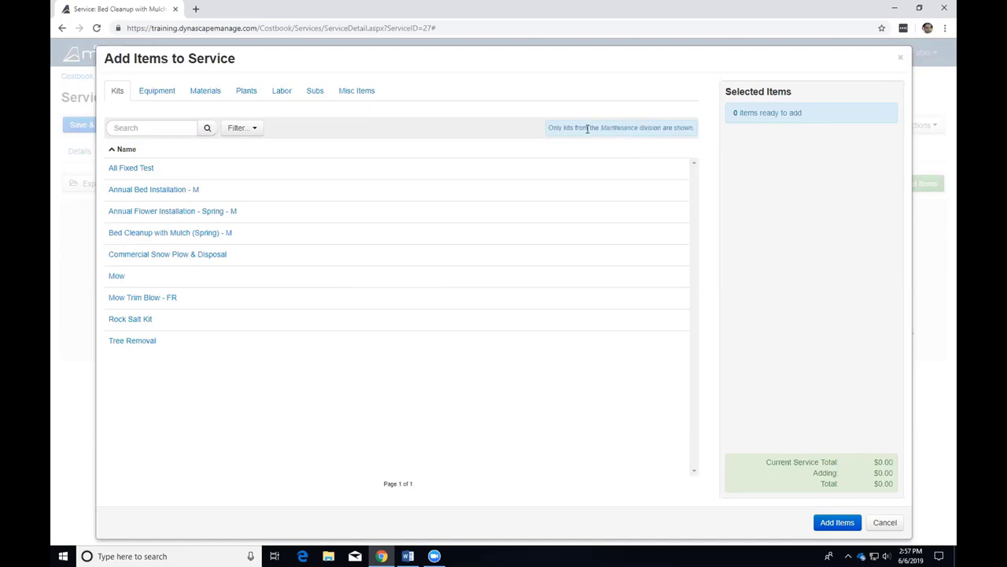
{"action": "left_click", "coordinate": [291, 99]}
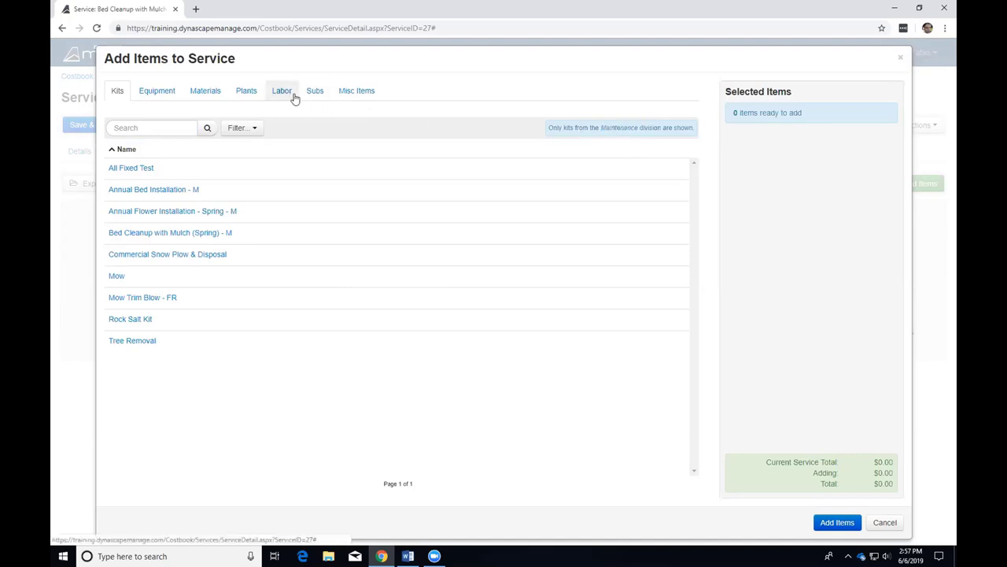
{"action": "left_click", "coordinate": [117, 94]}
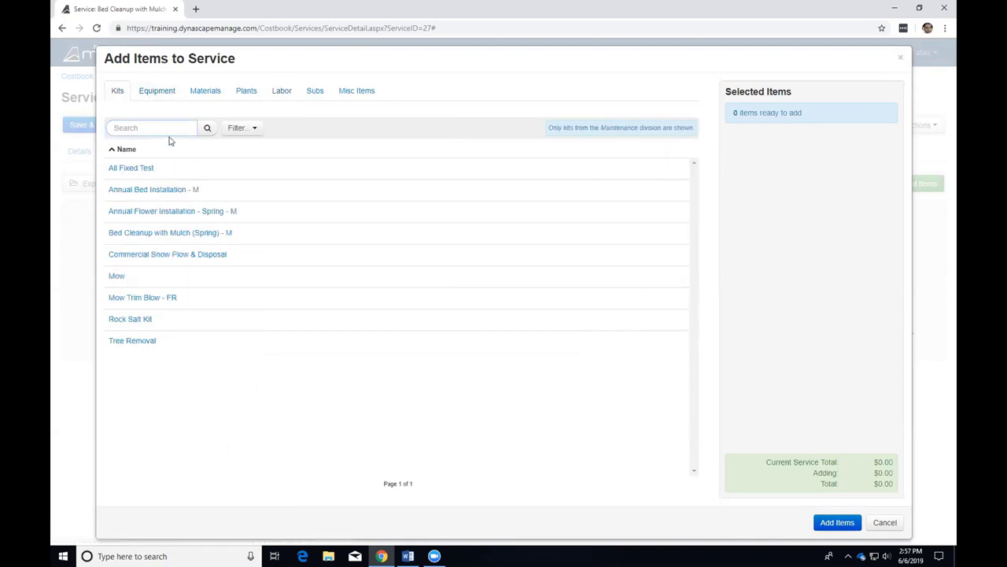
Add the Bed Cleanup with Mulch (Spring) - M kit to the service with a quantity of 200 FT²
{"action": "left_click", "coordinate": [152, 235]}
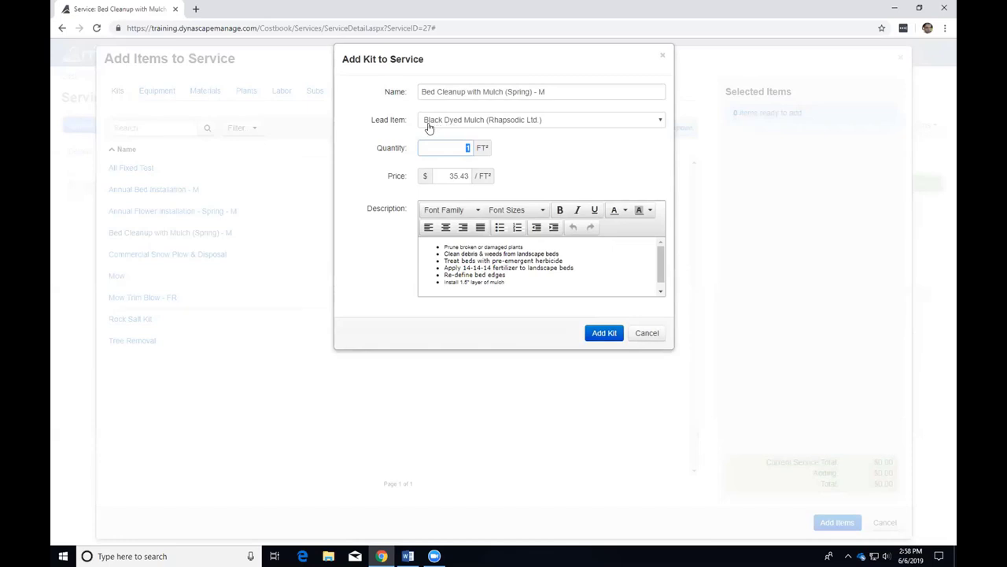
{"action": "left_click_drag", "start_coordinate": [372, 124], "coordinate": [419, 130]}
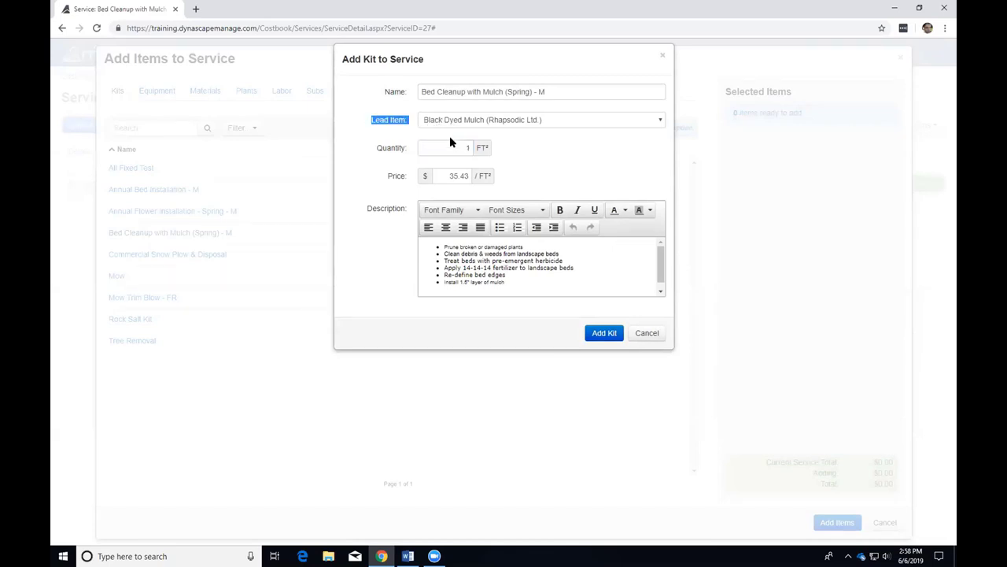
{"action": "left_click_drag", "start_coordinate": [377, 149], "coordinate": [404, 152]}
{"action": "left_click", "coordinate": [474, 147]}
{"action": "left_click_drag", "start_coordinate": [474, 147], "coordinate": [451, 149]}
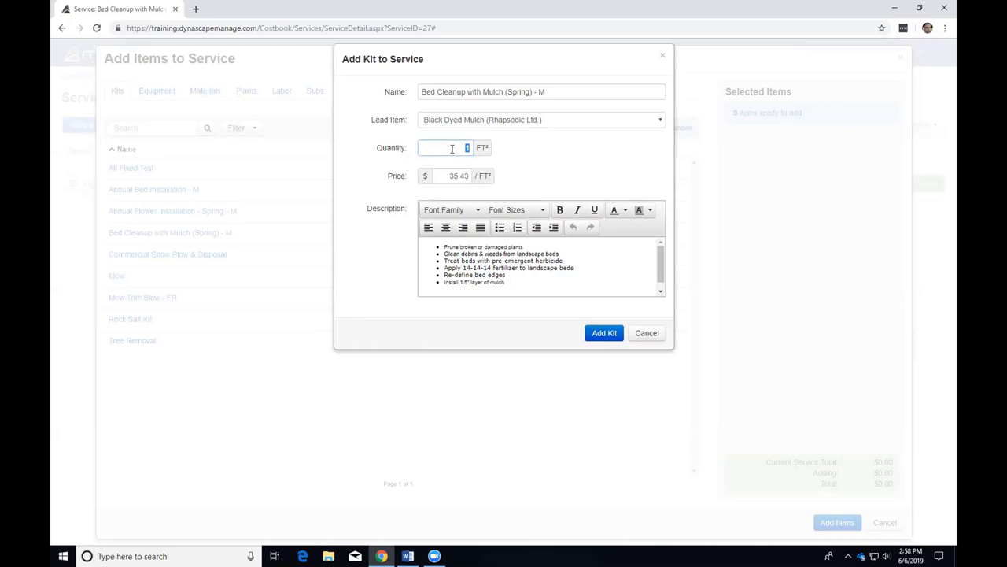
{"action": "type", "text": "200"}
{"action": "left_click", "coordinate": [598, 332]}
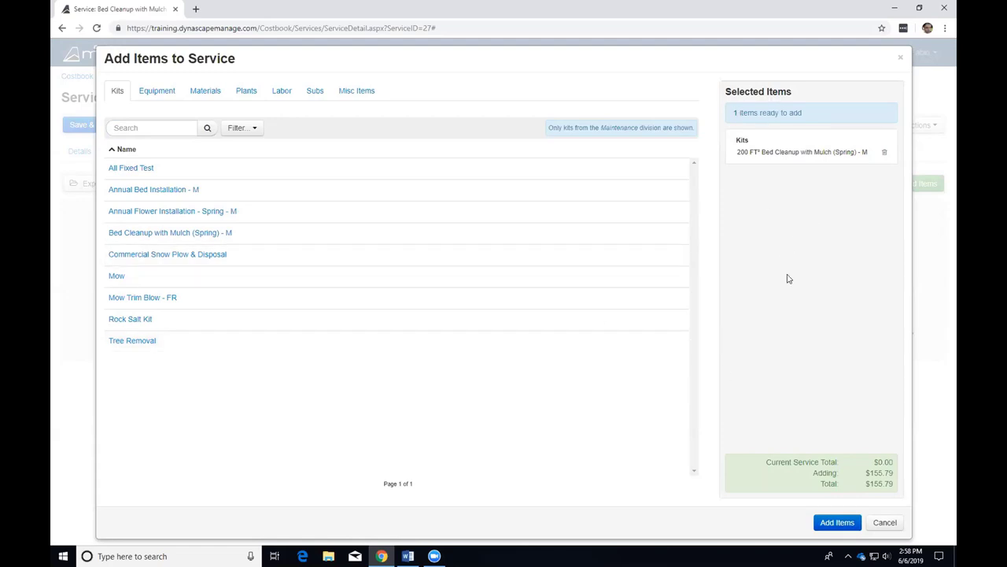
{"action": "left_click", "coordinate": [837, 522]}
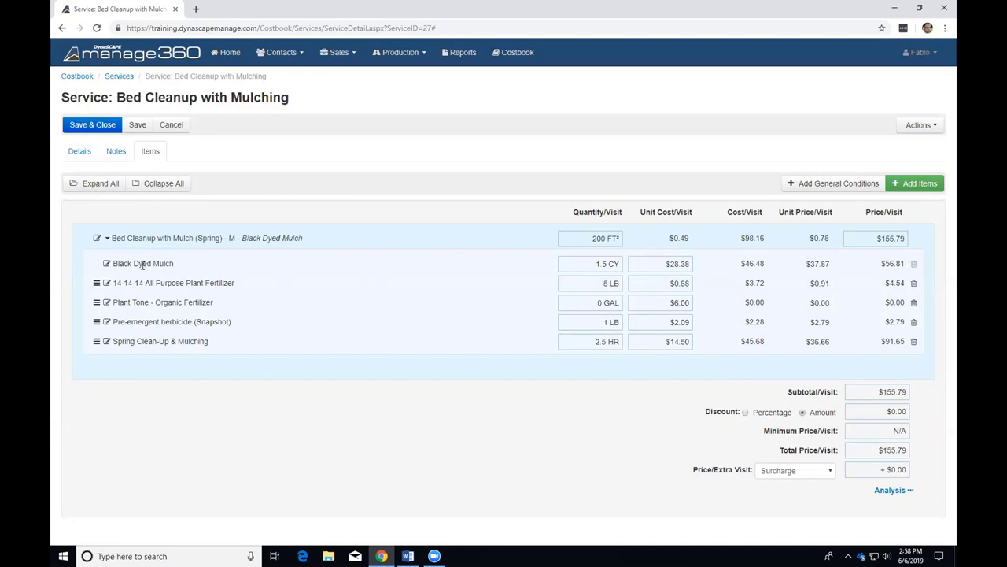
Set the bed cleanup kit's quantity per visit to 250 FT² and look over its component items
{"action": "left_click", "coordinate": [107, 239]}
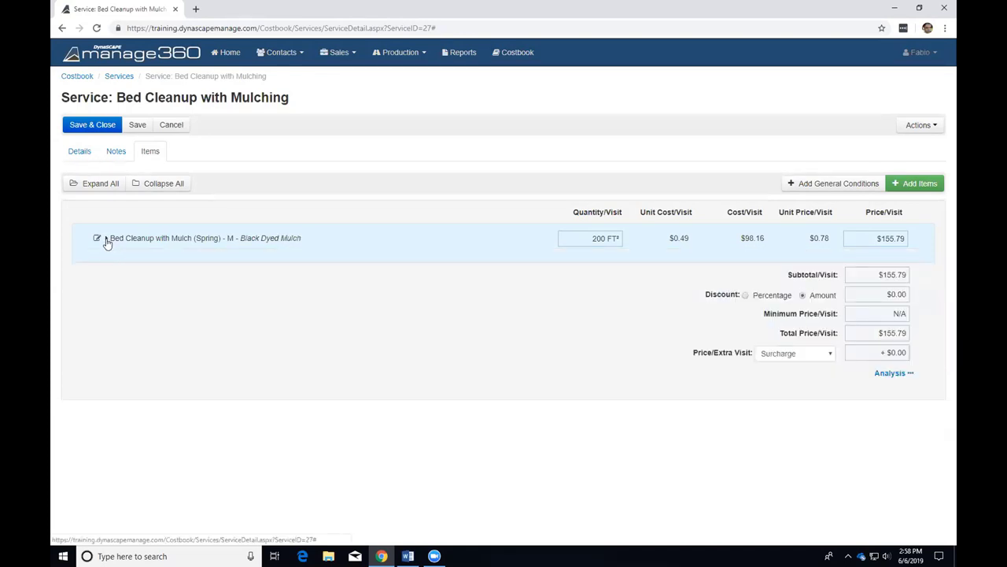
{"action": "left_click", "coordinate": [107, 238]}
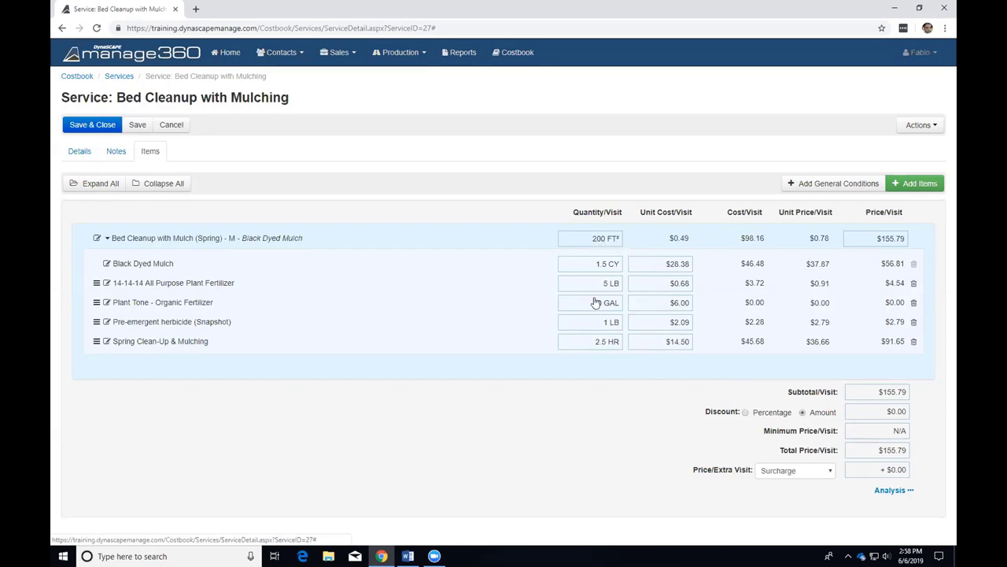
{"action": "left_click", "coordinate": [600, 243]}
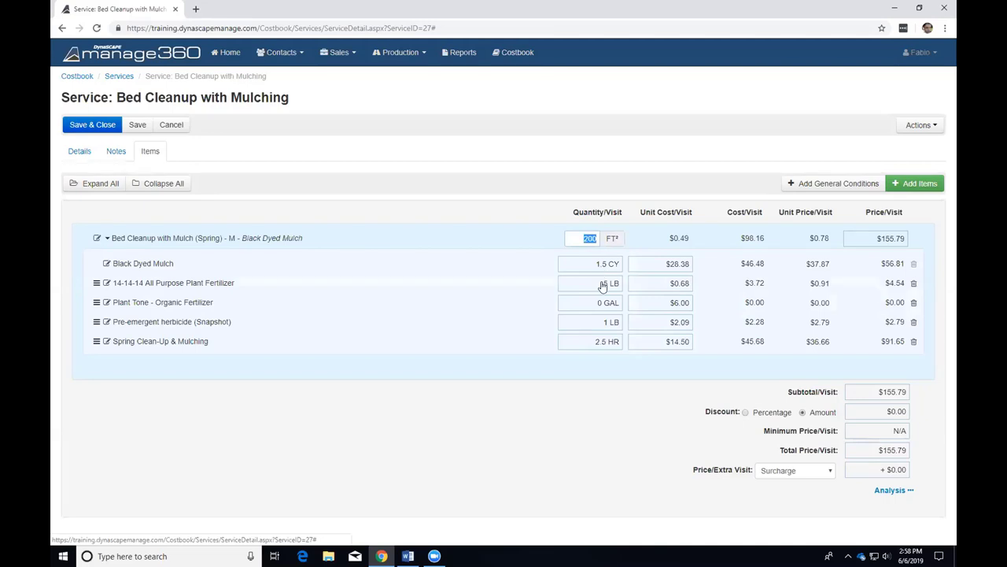
{"action": "type", "text": "250"}
{"action": "key", "text": "Return"}
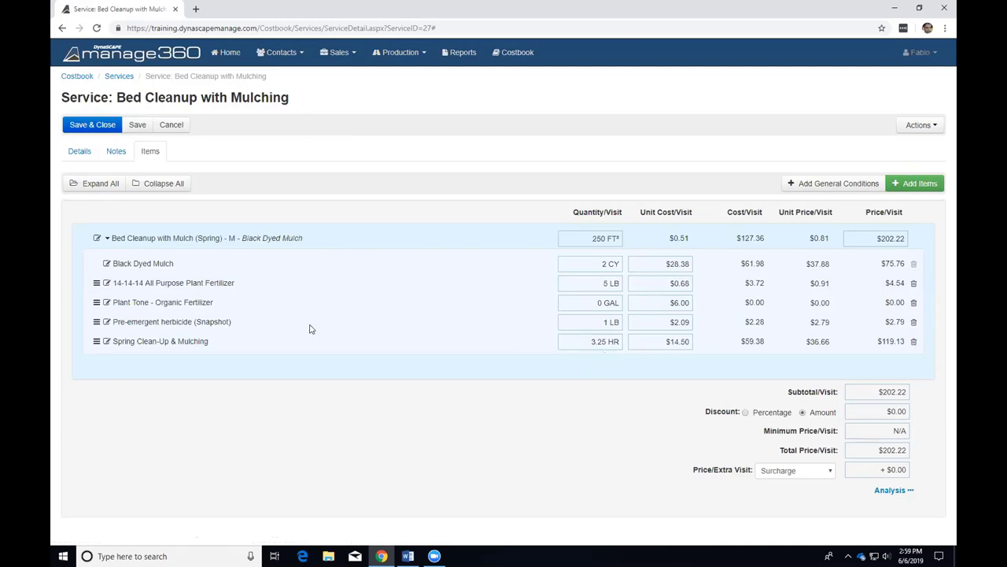
{"action": "left_click", "coordinate": [107, 237]}
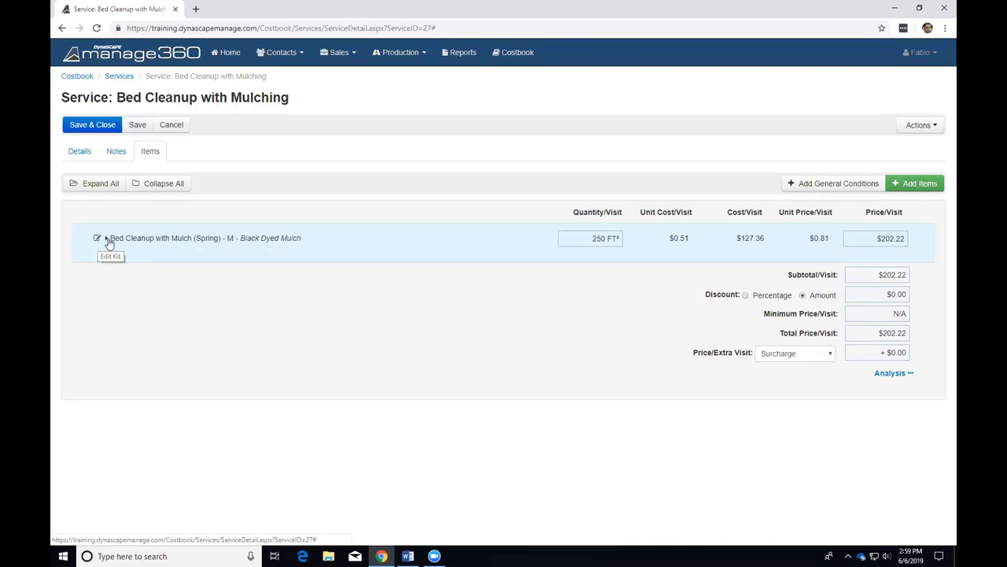
{"action": "left_click", "coordinate": [107, 239]}
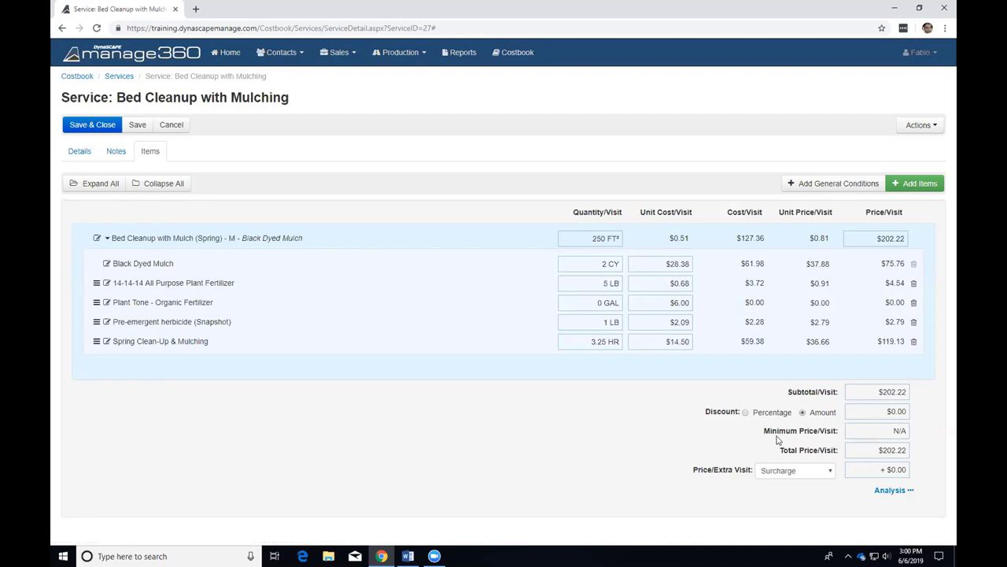
Review the service's Minimum Price/Visit, Total Price/Visit and Subtotal/Visit without changing them
{"action": "left_click_drag", "start_coordinate": [765, 431], "coordinate": [828, 441]}
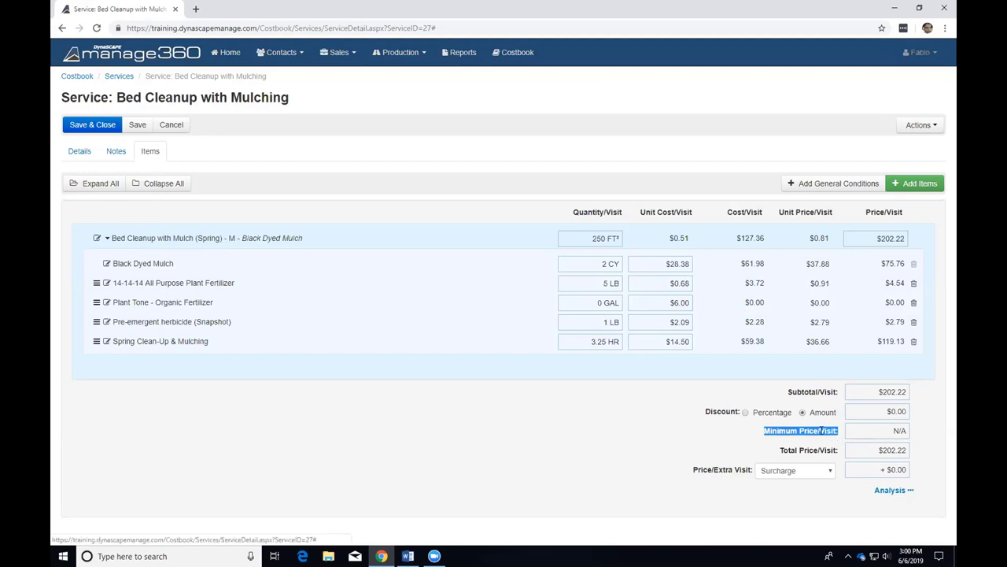
{"action": "left_click", "coordinate": [820, 432]}
{"action": "left_click_drag", "start_coordinate": [780, 451], "coordinate": [827, 452]}
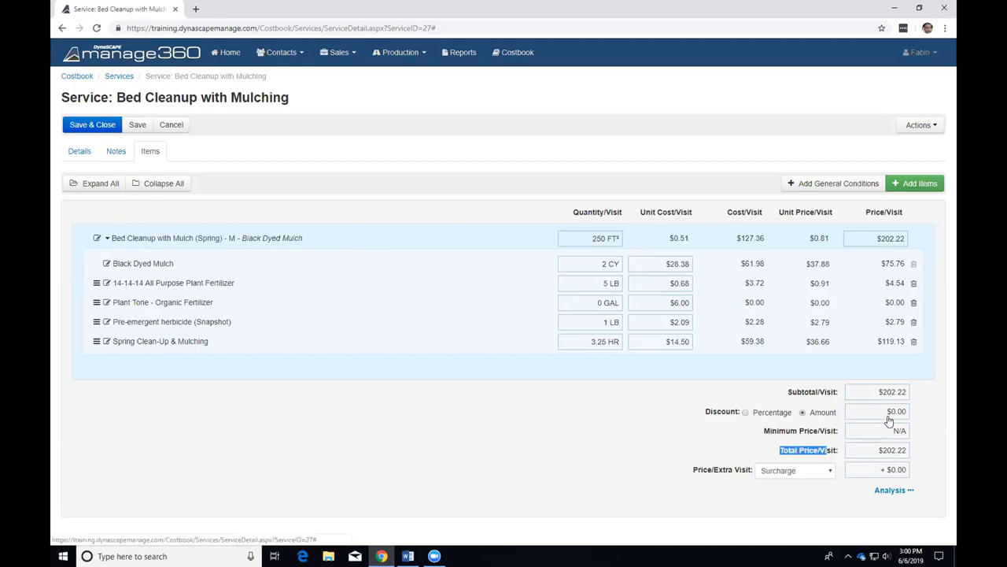
{"action": "left_click", "coordinate": [887, 457]}
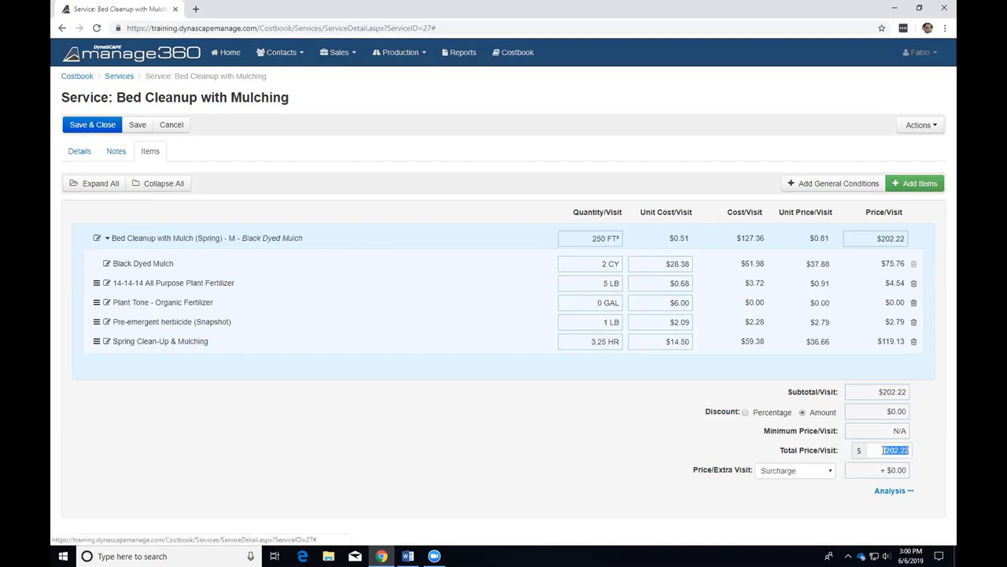
{"action": "left_click", "coordinate": [883, 394]}
{"action": "left_click", "coordinate": [801, 450]}
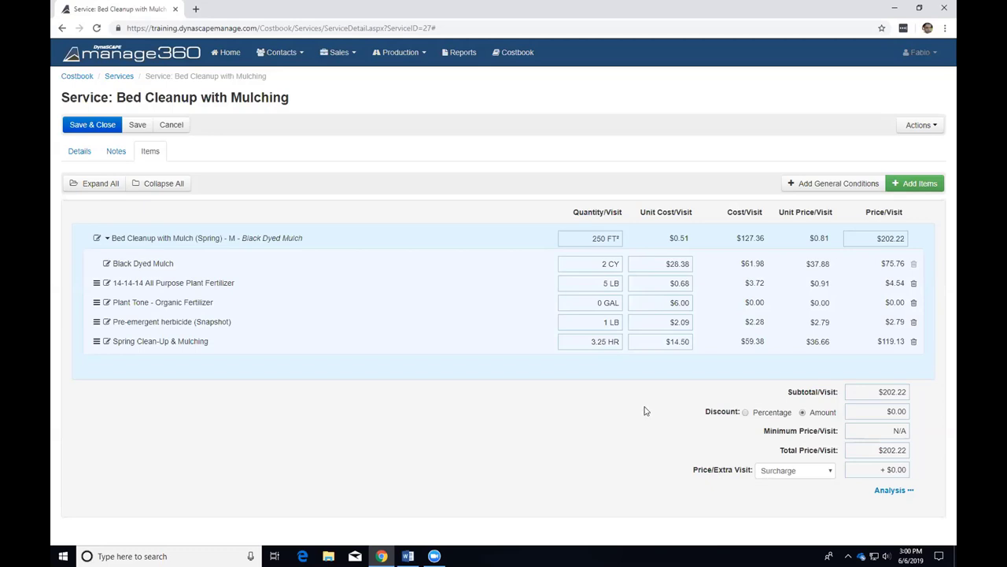
Check the service's visit limits in its details, and examine the Price/Extra Visit amount and pricing methods
{"action": "left_click", "coordinate": [81, 152]}
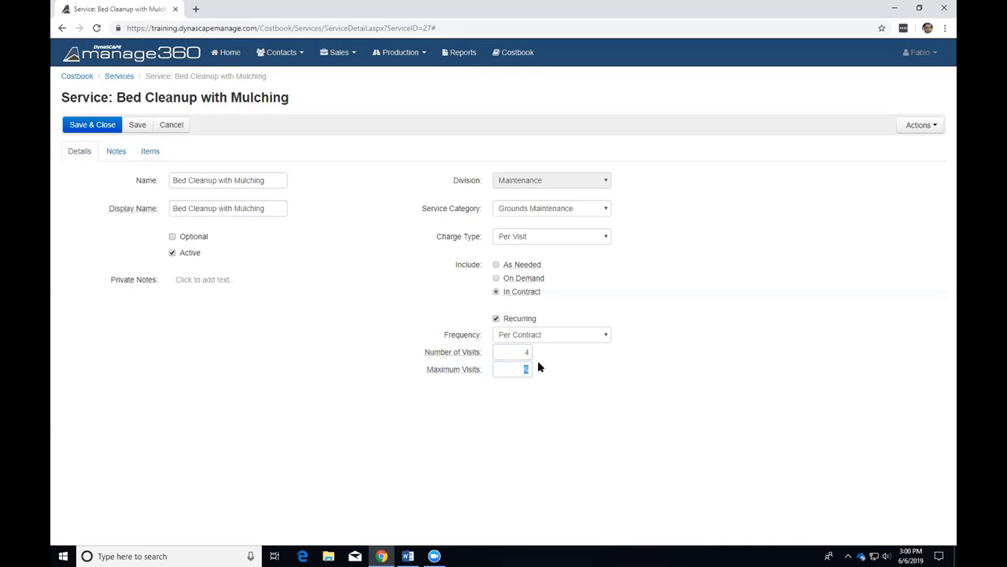
{"action": "left_click", "coordinate": [149, 151]}
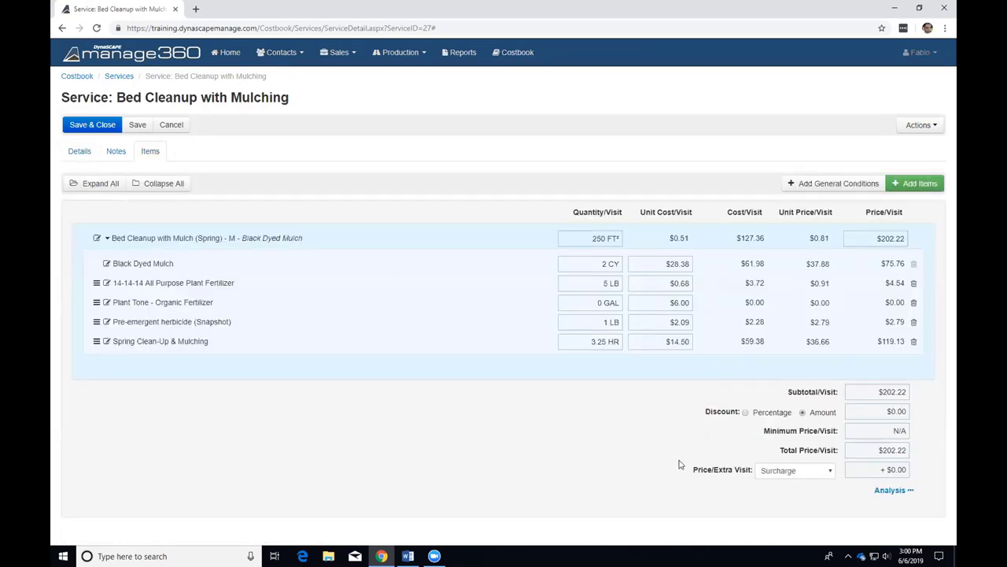
{"action": "left_click_drag", "start_coordinate": [694, 471], "coordinate": [752, 480]}
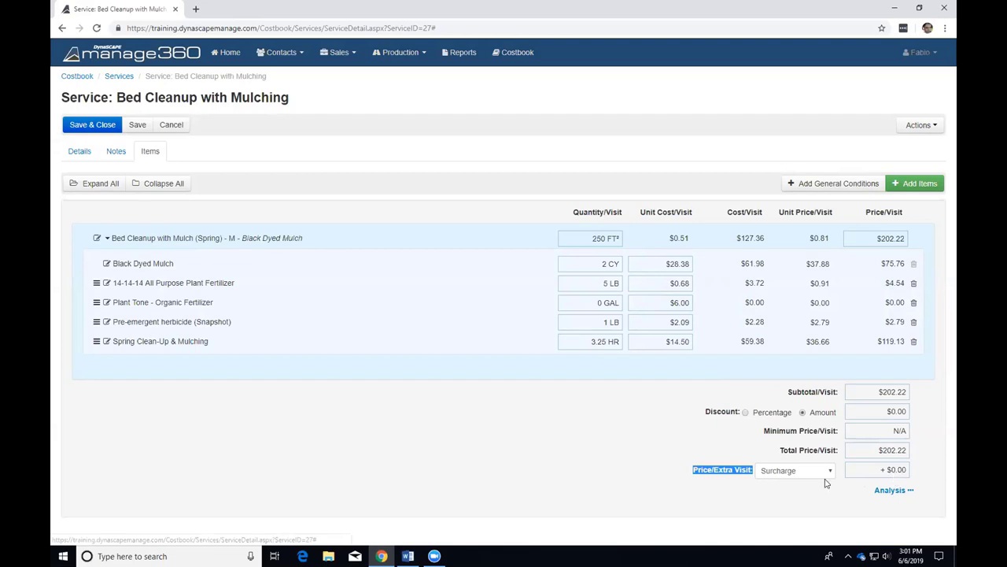
{"action": "left_click", "coordinate": [898, 472]}
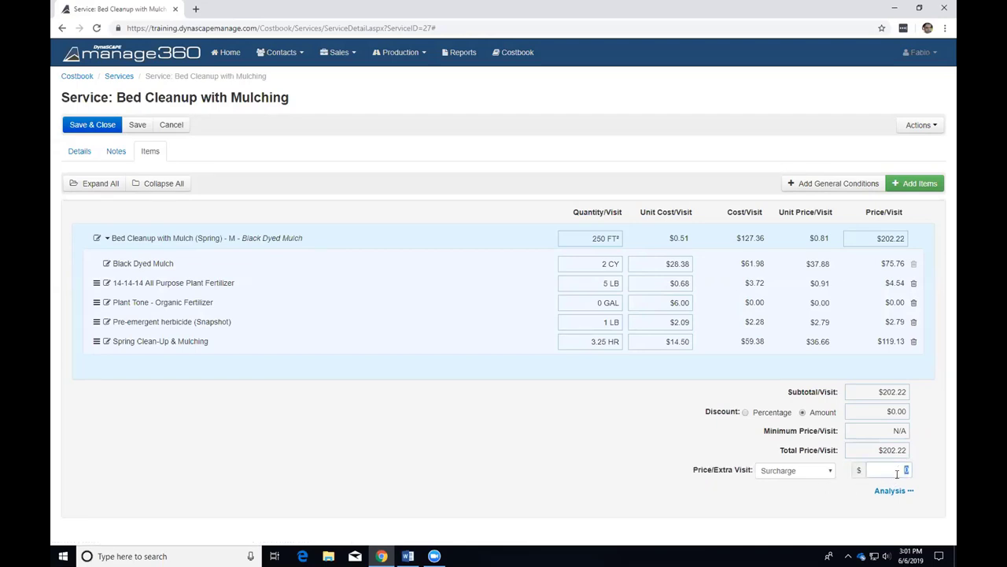
{"action": "left_click", "coordinate": [828, 475]}
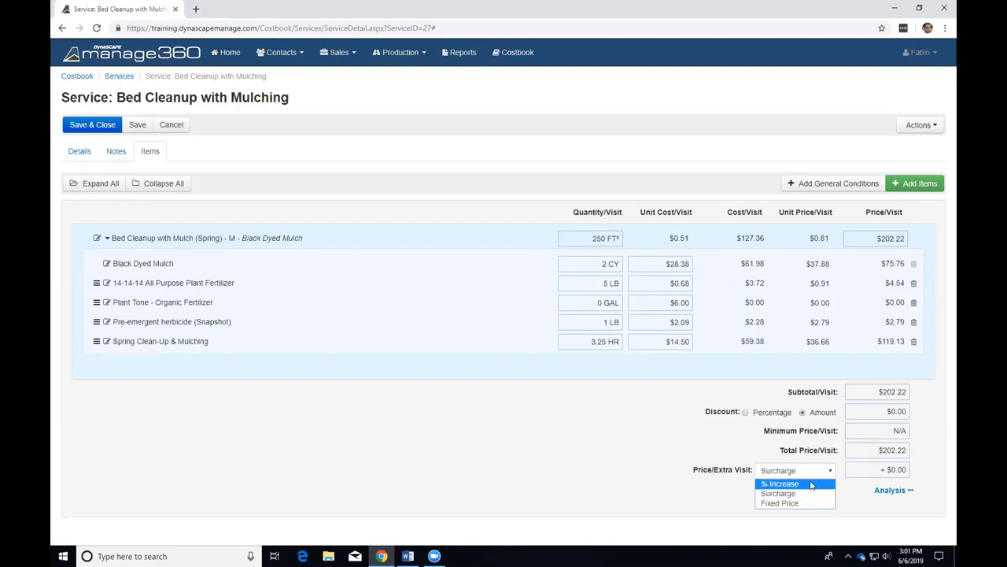
{"action": "left_click", "coordinate": [846, 504]}
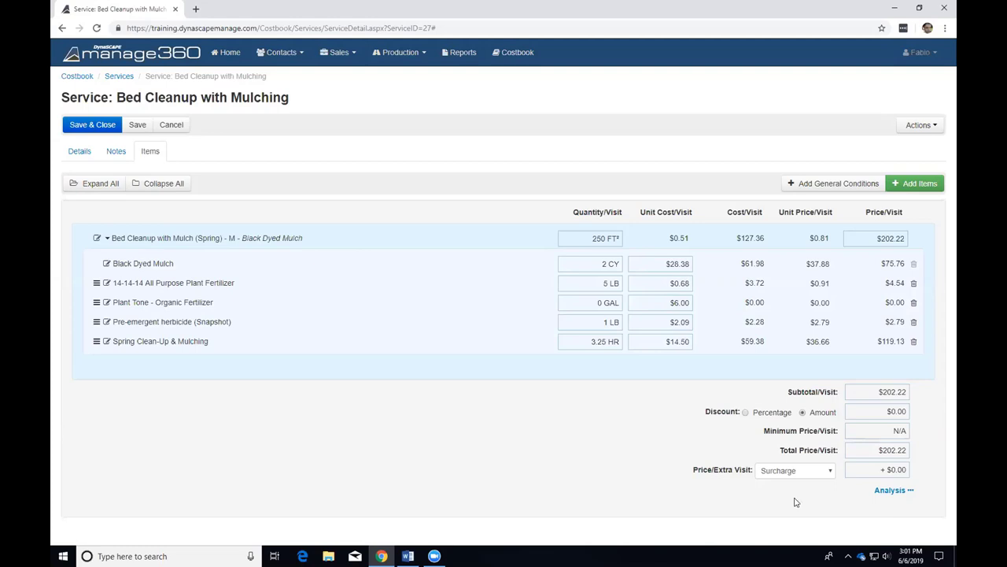
Examine the Service Analysis, including costs, breakeven, profit, price per visit, labor and hourly revenue, and close it
{"action": "left_click", "coordinate": [887, 494]}
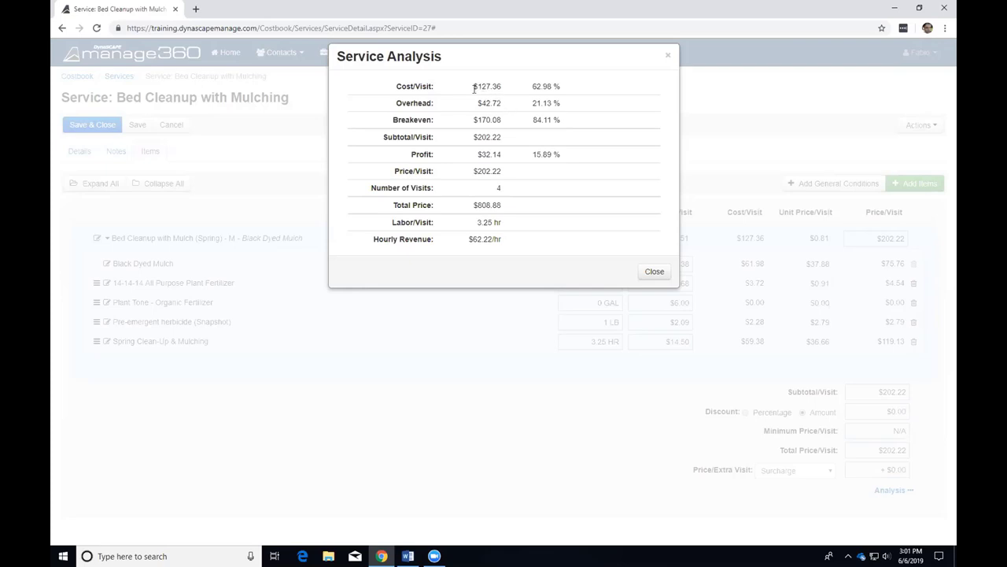
{"action": "left_click_drag", "start_coordinate": [474, 87], "coordinate": [500, 138]}
{"action": "left_click", "coordinate": [490, 153]}
{"action": "left_click_drag", "start_coordinate": [477, 156], "coordinate": [532, 156]}
{"action": "left_click", "coordinate": [545, 153]}
{"action": "left_click_drag", "start_coordinate": [473, 171], "coordinate": [501, 171]}
{"action": "left_click", "coordinate": [505, 195]}
{"action": "left_click_drag", "start_coordinate": [476, 222], "coordinate": [502, 224]}
{"action": "left_click", "coordinate": [500, 226]}
{"action": "left_click_drag", "start_coordinate": [466, 239], "coordinate": [501, 240]}
{"action": "left_click", "coordinate": [504, 241]}
{"action": "left_click", "coordinate": [652, 271]}
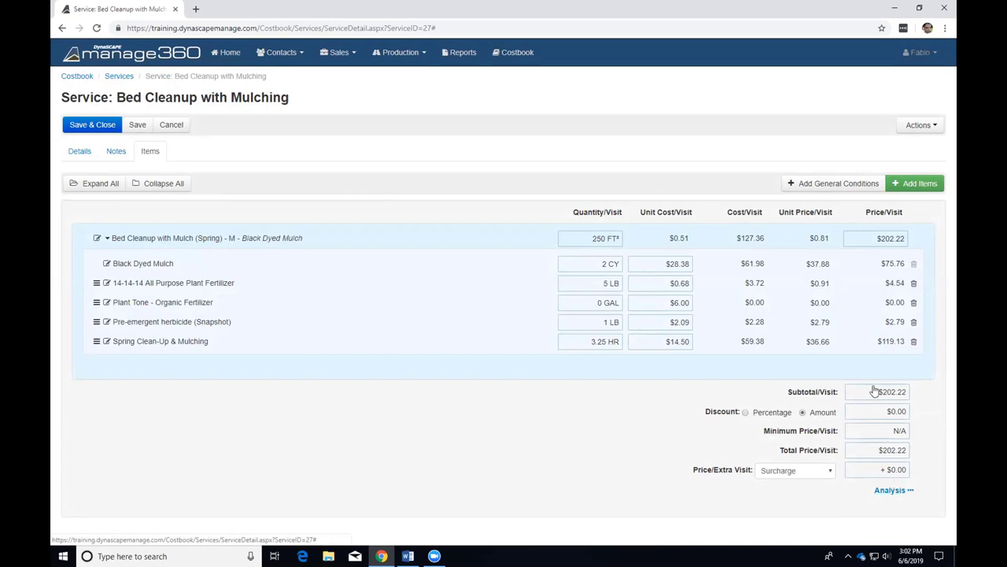
Save the Bed Cleanup with Mulching service and look over the clone, refresh pricing and delete actions
{"action": "left_click", "coordinate": [136, 126]}
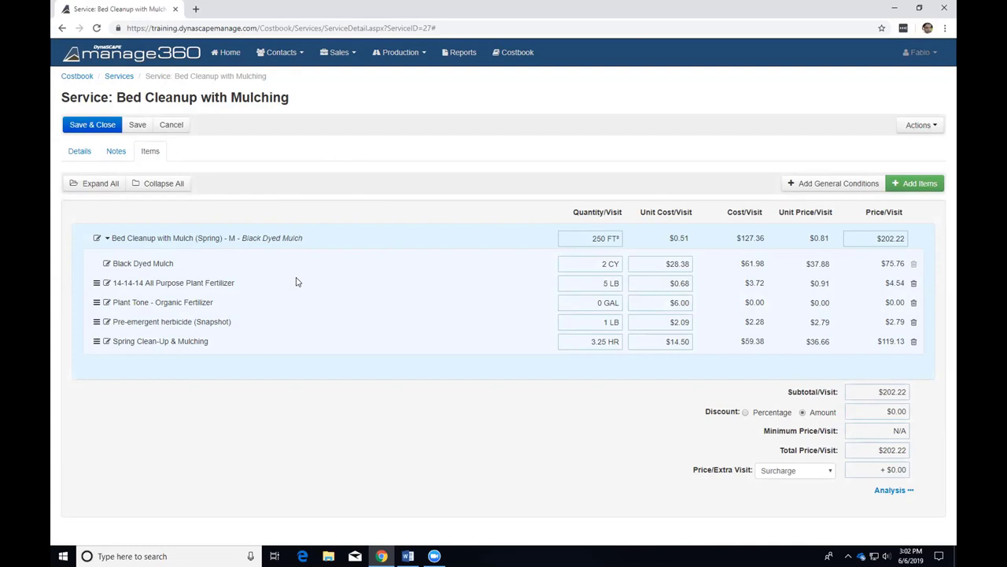
{"action": "left_click", "coordinate": [922, 128]}
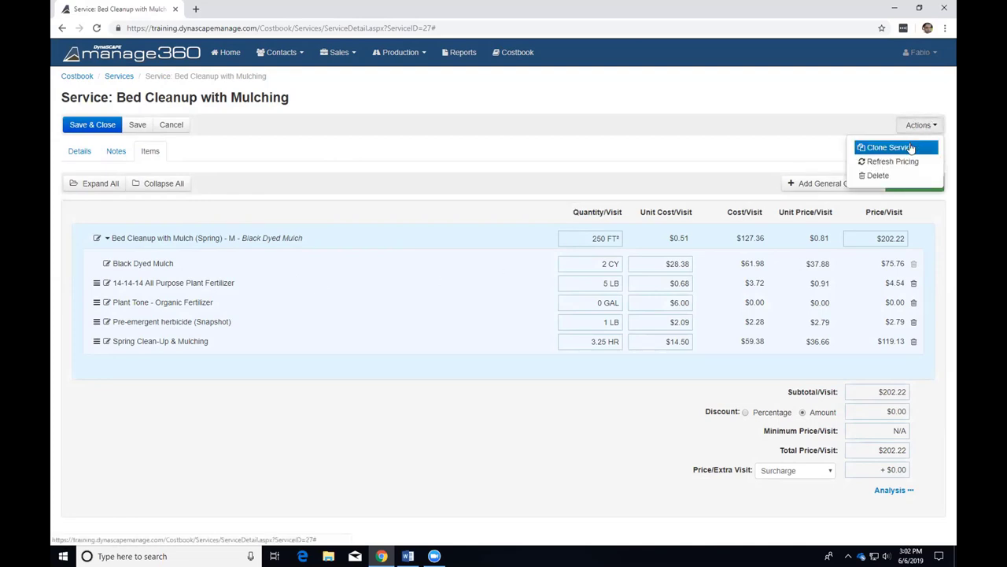
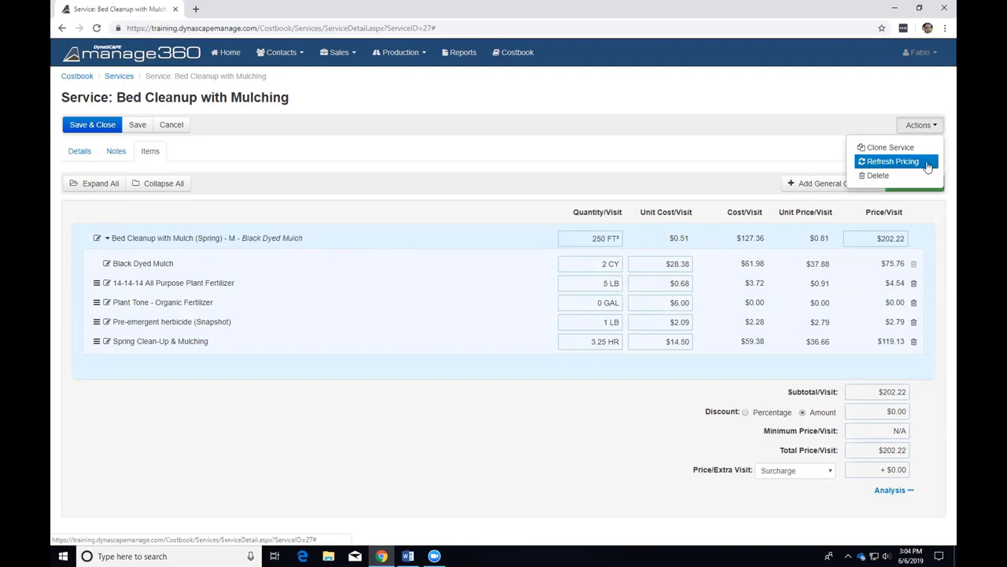
{"action": "left_click", "coordinate": [817, 135]}
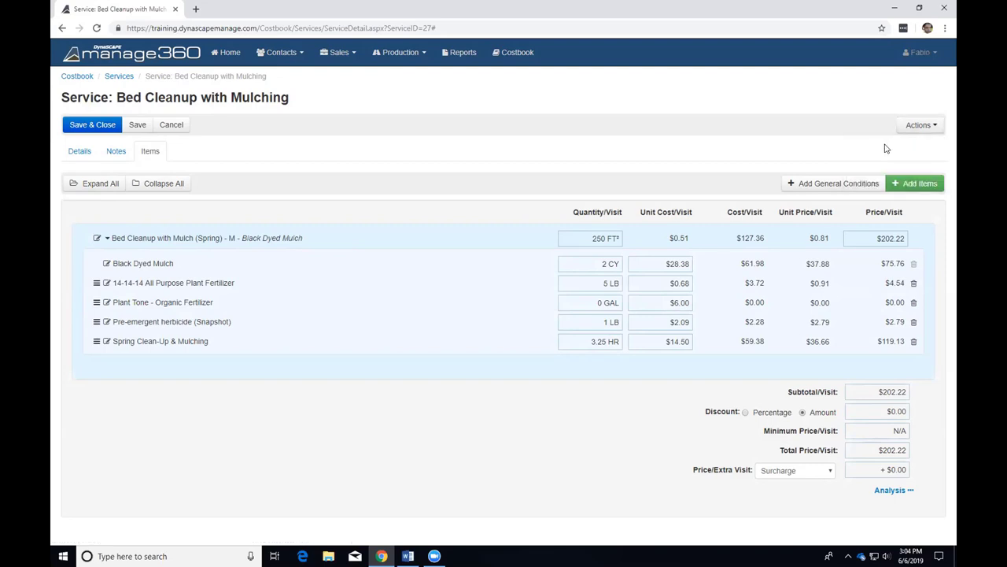
Return to the Bed Cleanup with Mulching service's details, then save and close the service
{"action": "left_click", "coordinate": [916, 127]}
{"action": "left_click", "coordinate": [762, 138]}
{"action": "left_click", "coordinate": [86, 155]}
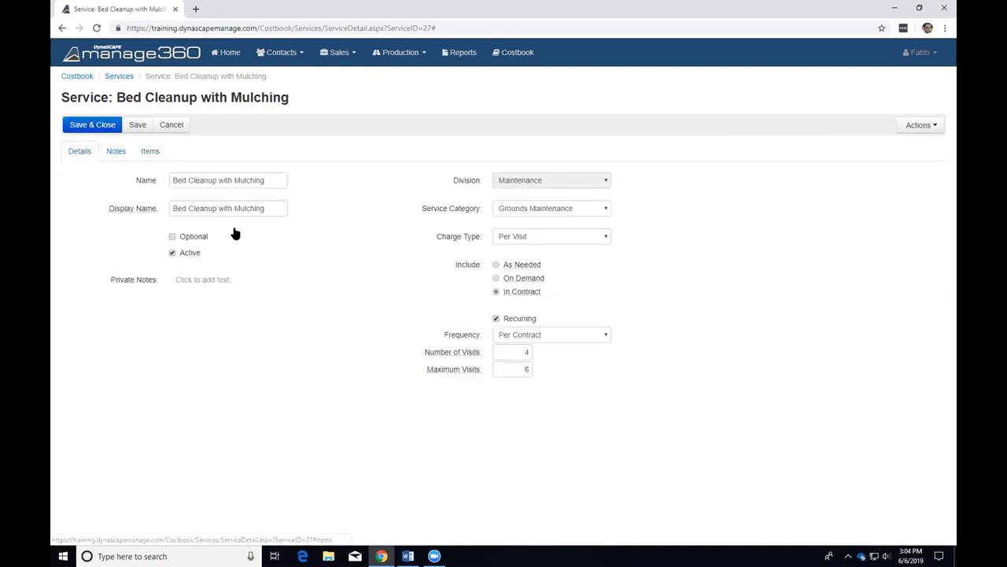
{"action": "left_click", "coordinate": [96, 124]}
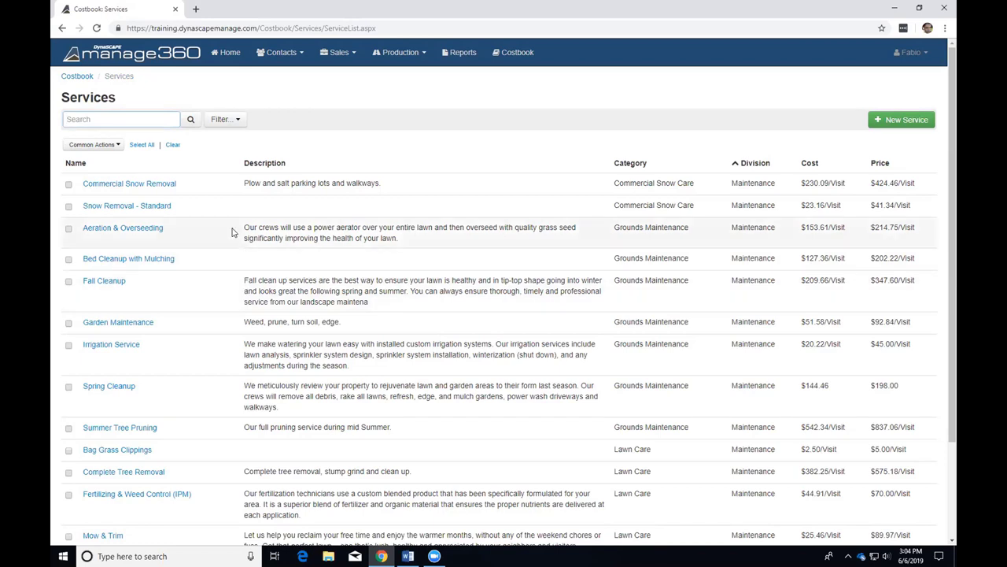
Create and save a new Maintenance service with the name and display name Mow and Trim
{"action": "left_click", "coordinate": [894, 120]}
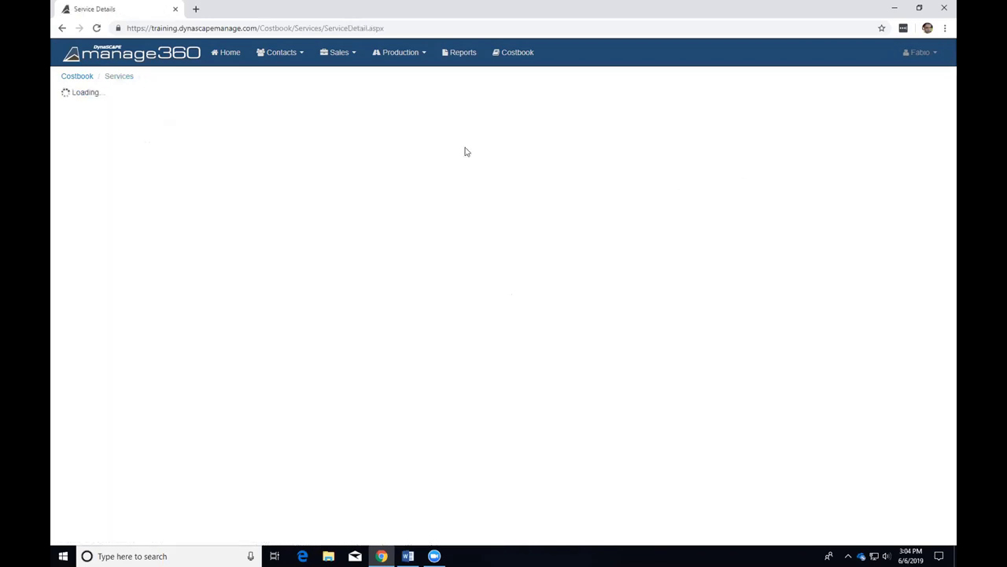
{"action": "type", "text": "Mow "}
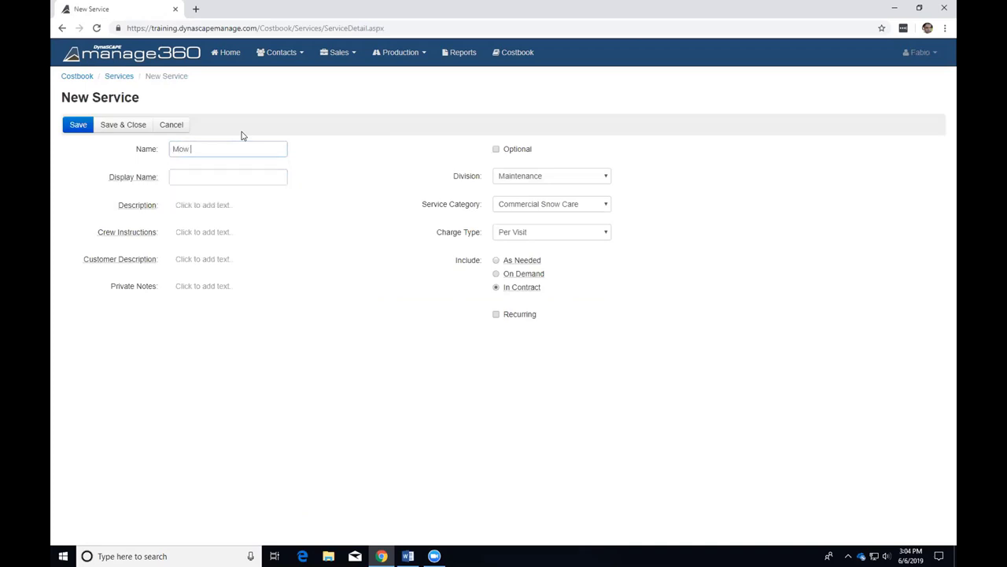
{"action": "type", "text": "and Trim"}
{"action": "key", "text": "Tab"}
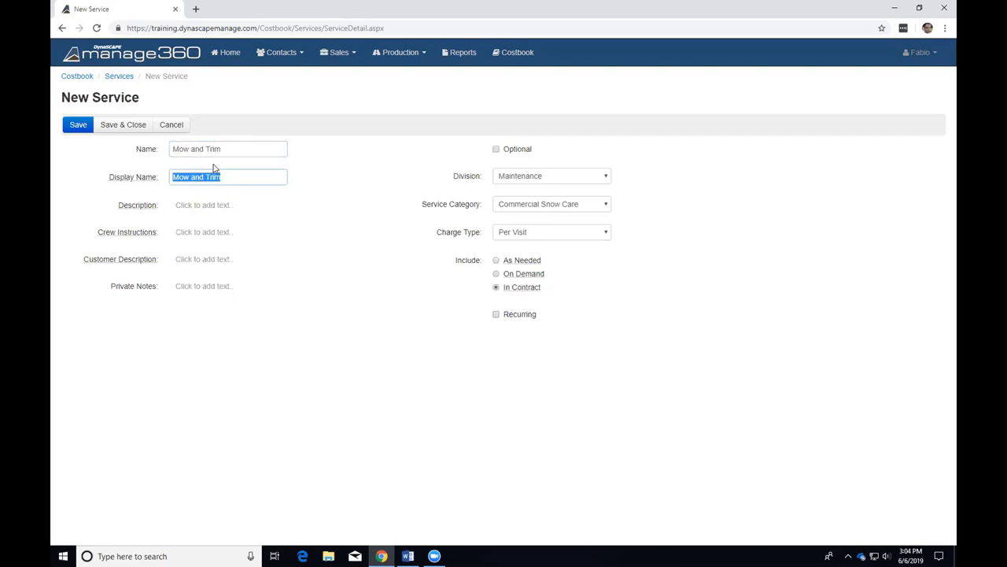
{"action": "left_click", "coordinate": [79, 126]}
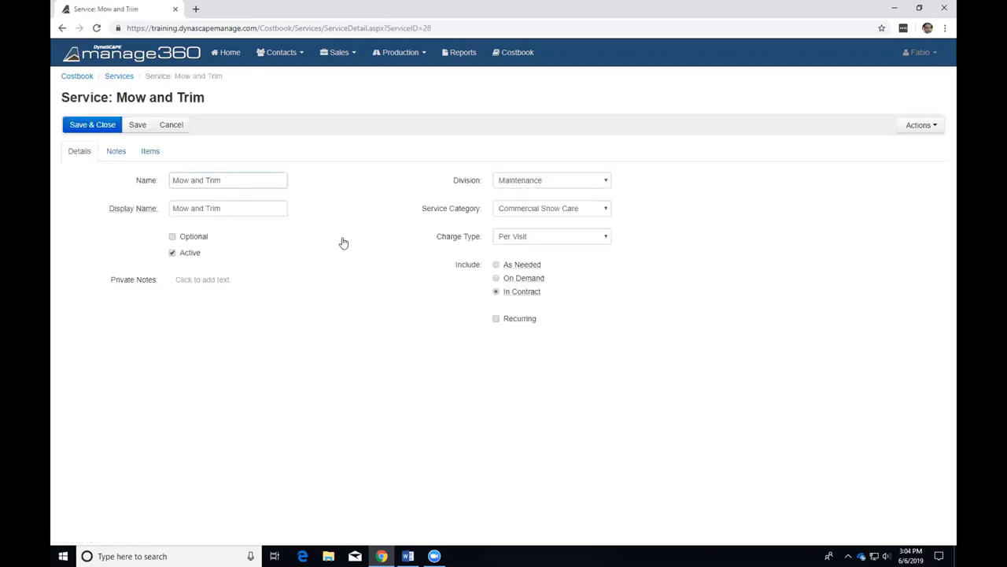
{"action": "key", "text": "alt+Tab"}
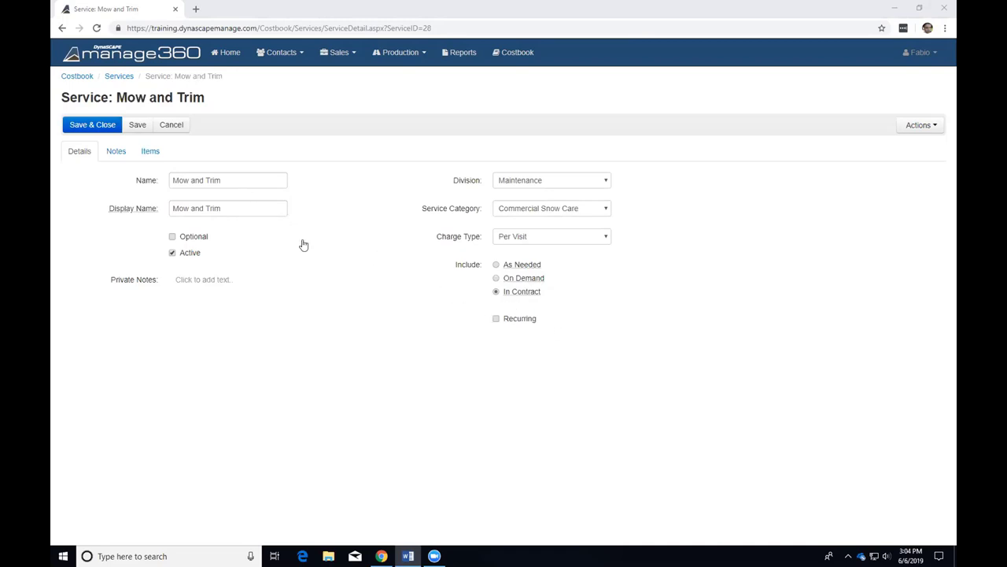
Make the Mow and Trim service recurring weekly, every 1 week, with 26 visits and a maximum of 30 visits
{"action": "left_click", "coordinate": [495, 318]}
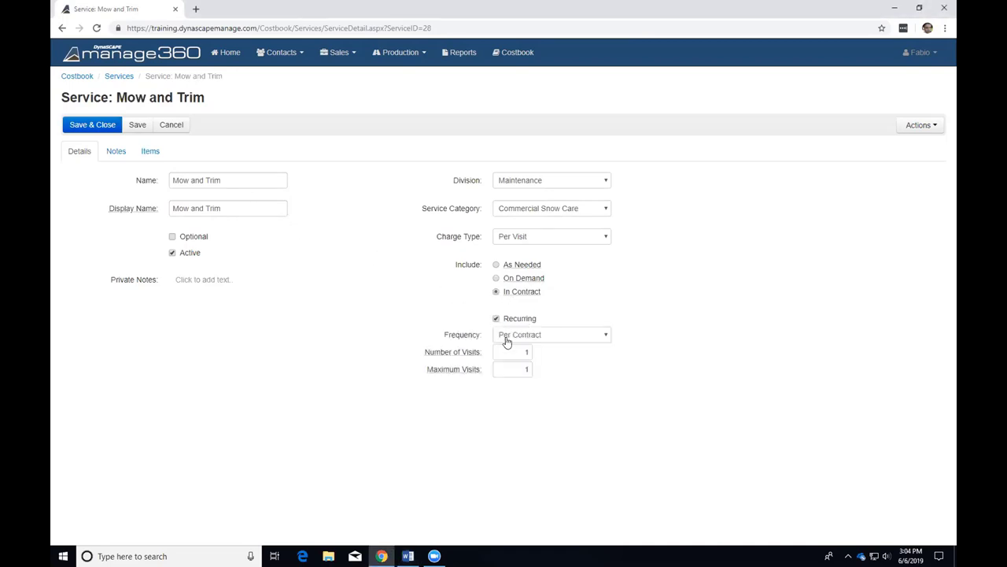
{"action": "left_click", "coordinate": [519, 337]}
{"action": "left_click", "coordinate": [532, 376]}
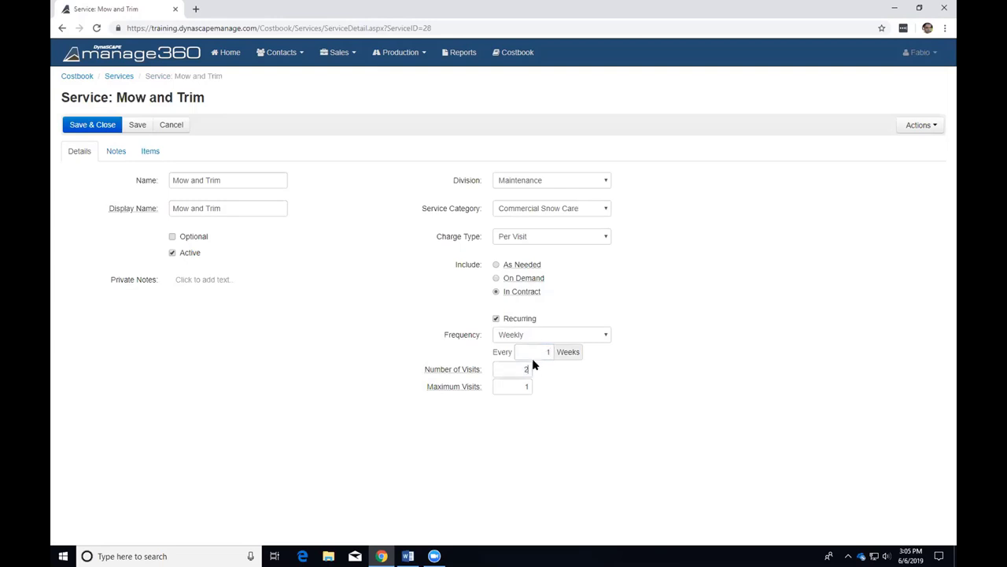
{"action": "left_click", "coordinate": [531, 366]}
{"action": "left_click", "coordinate": [526, 386]}
{"action": "type", "text": "30"}
Set the service category to Lawn Care and save the Mow and Trim service
{"action": "triple_click", "coordinate": [465, 217]}
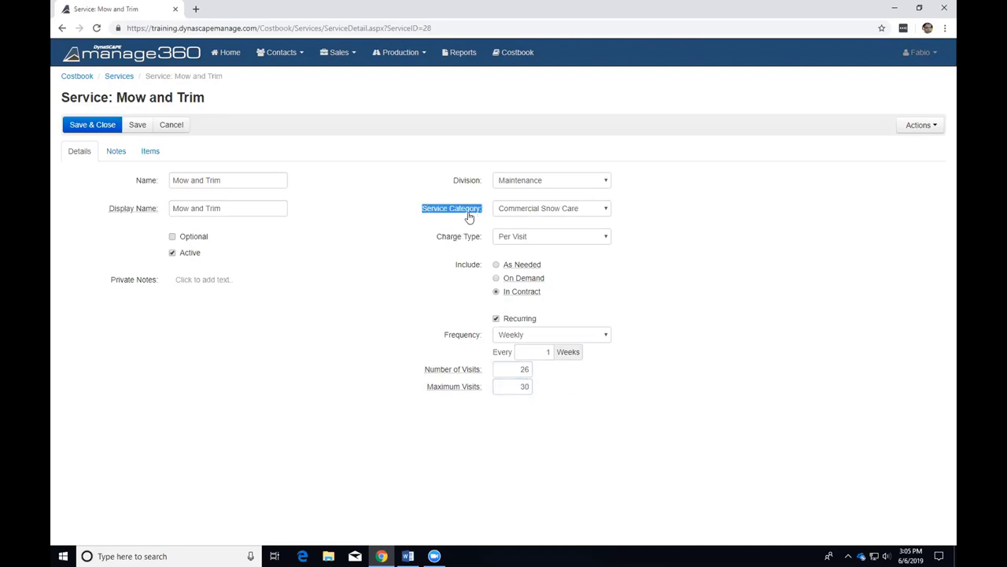
{"action": "left_click", "coordinate": [524, 211]}
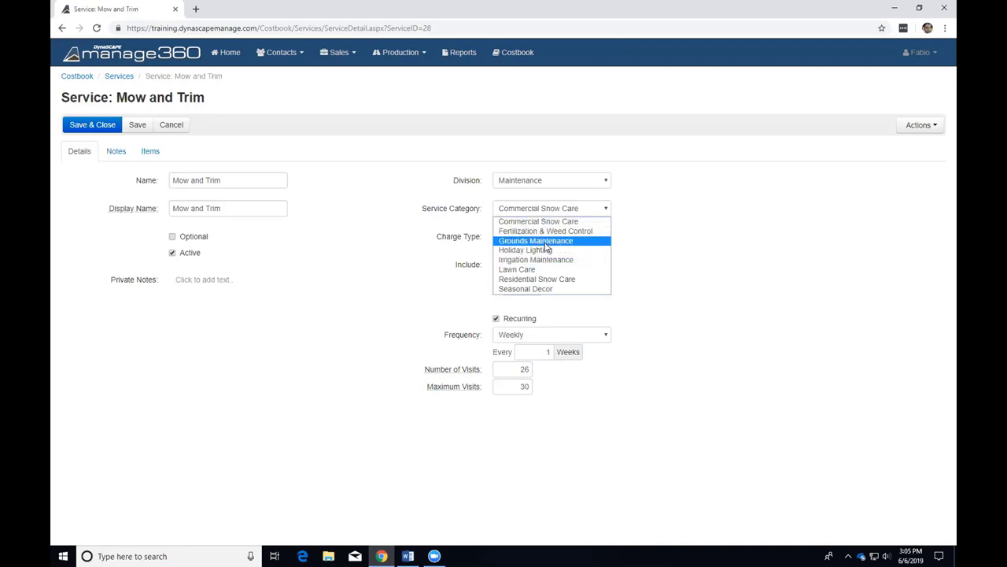
{"action": "left_click", "coordinate": [537, 270]}
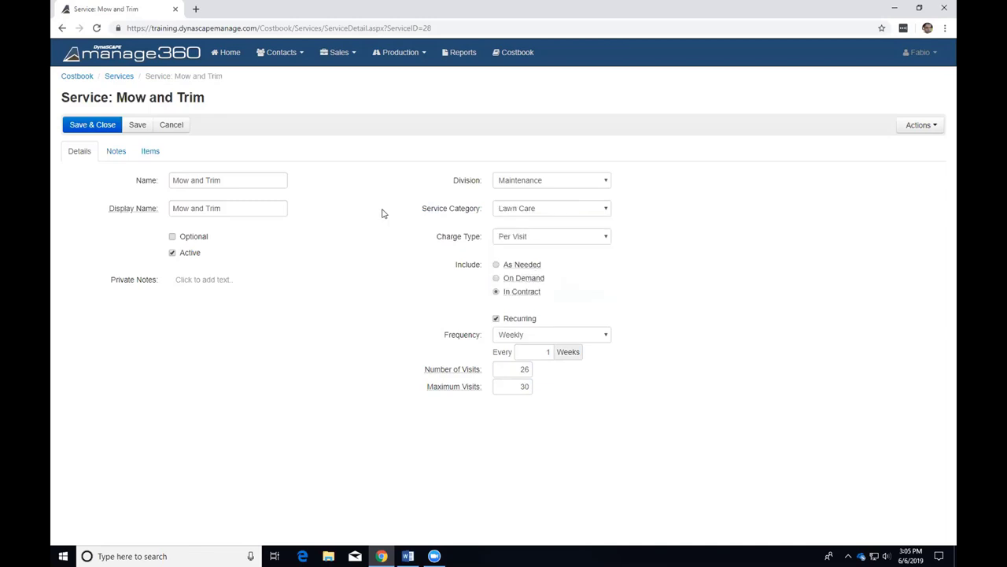
{"action": "left_click", "coordinate": [136, 131]}
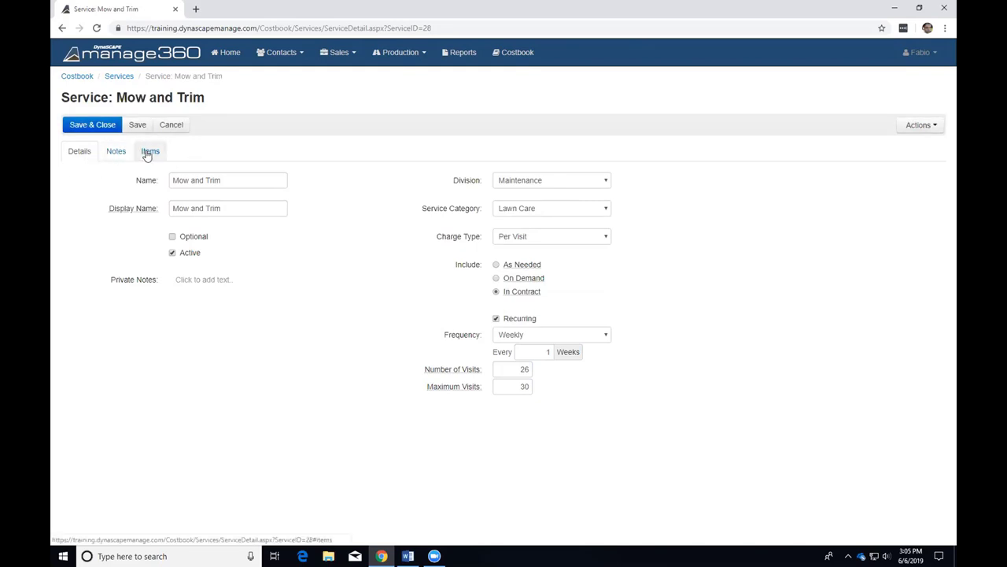
Find the Mow Package (truck, trailer, equipment) among the equipment and select 0.5 HR of it for the service
{"action": "left_click", "coordinate": [146, 154]}
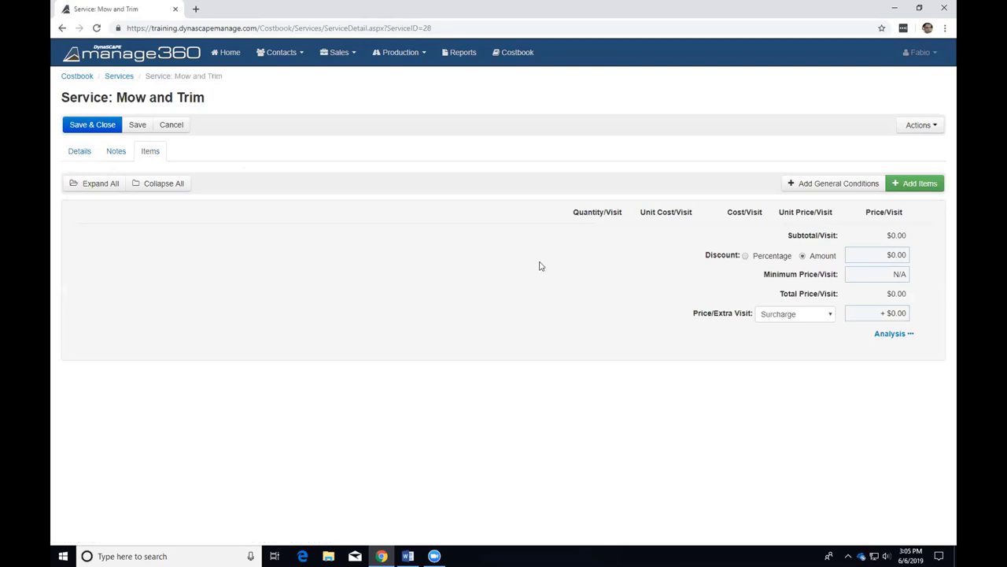
{"action": "left_click", "coordinate": [902, 193]}
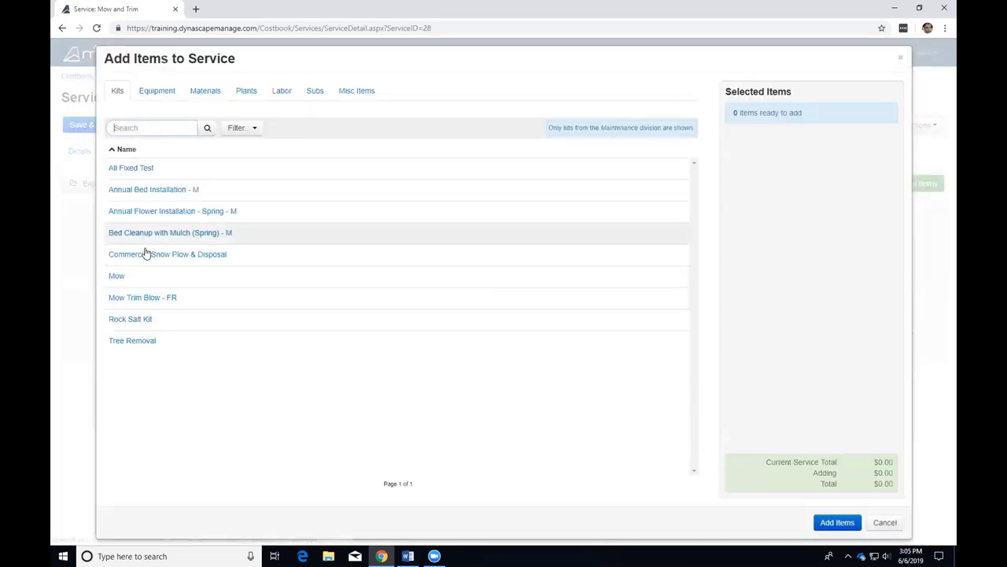
{"action": "left_click", "coordinate": [161, 93]}
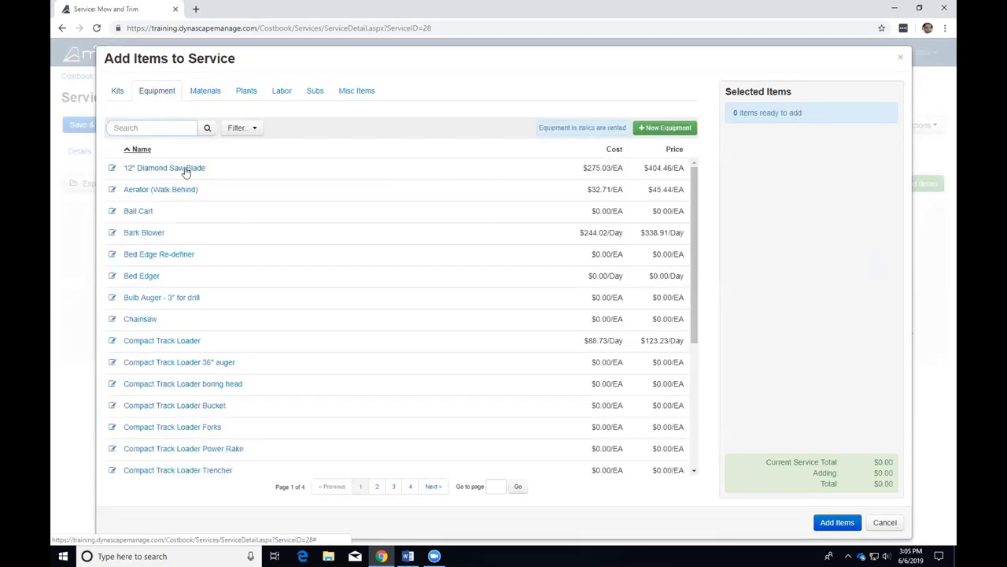
{"action": "left_click", "coordinate": [165, 125]}
{"action": "type", "text": "mow"}
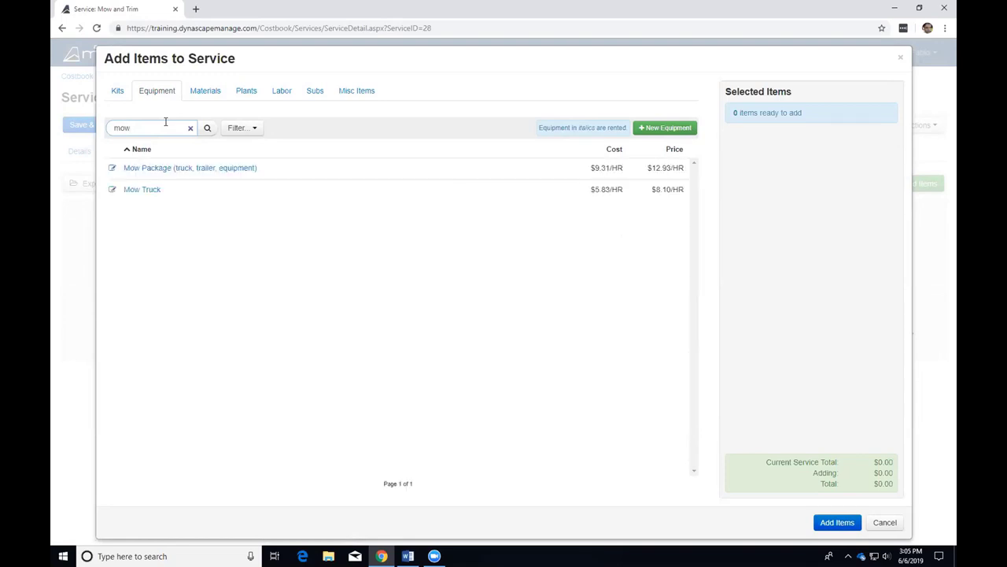
{"action": "left_click", "coordinate": [152, 167]}
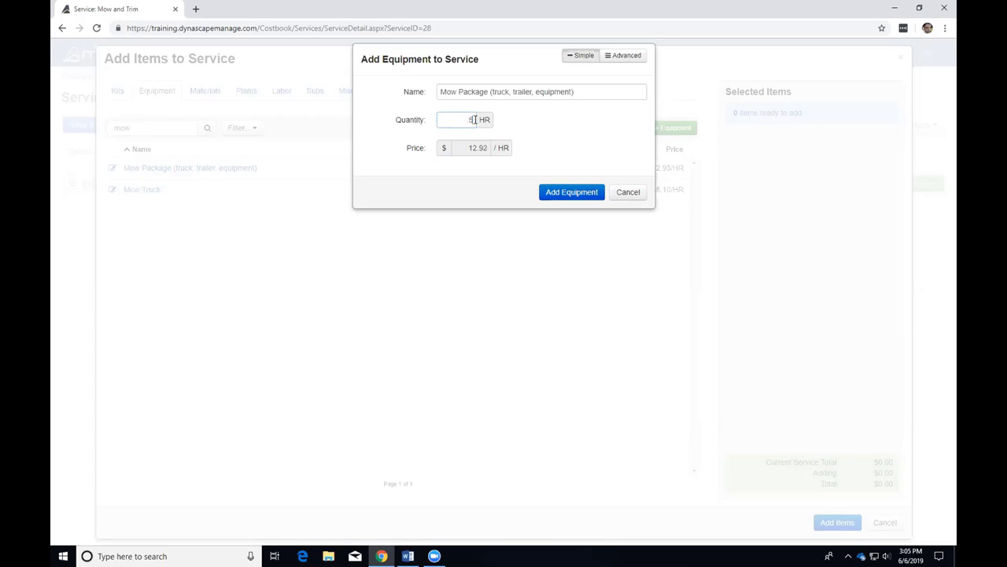
{"action": "left_click", "coordinate": [546, 194]}
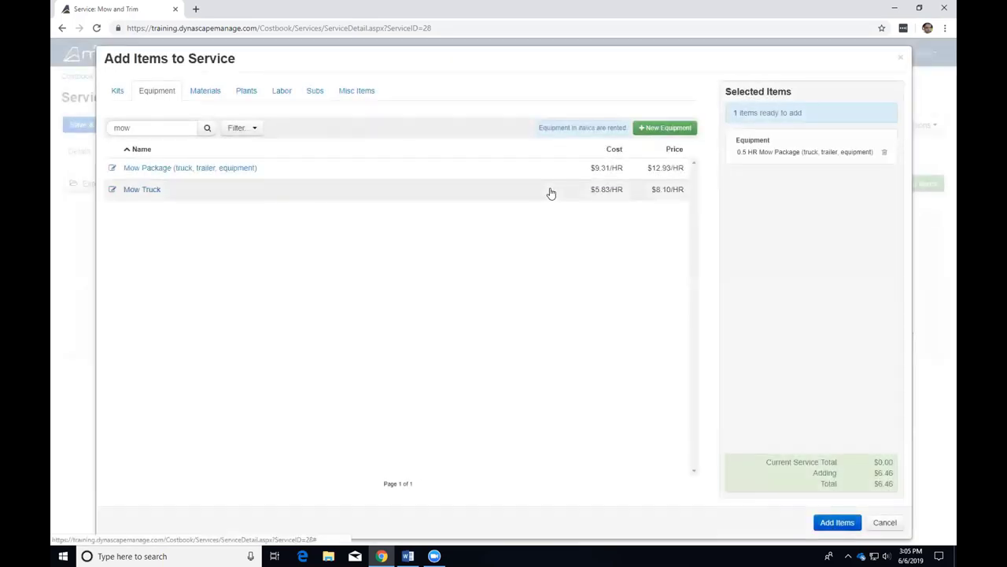
Select 0.5 hr of Lawn - Weekly Service (mow, trim, blow) labor and add the selected items to the service
{"action": "left_click", "coordinate": [285, 93]}
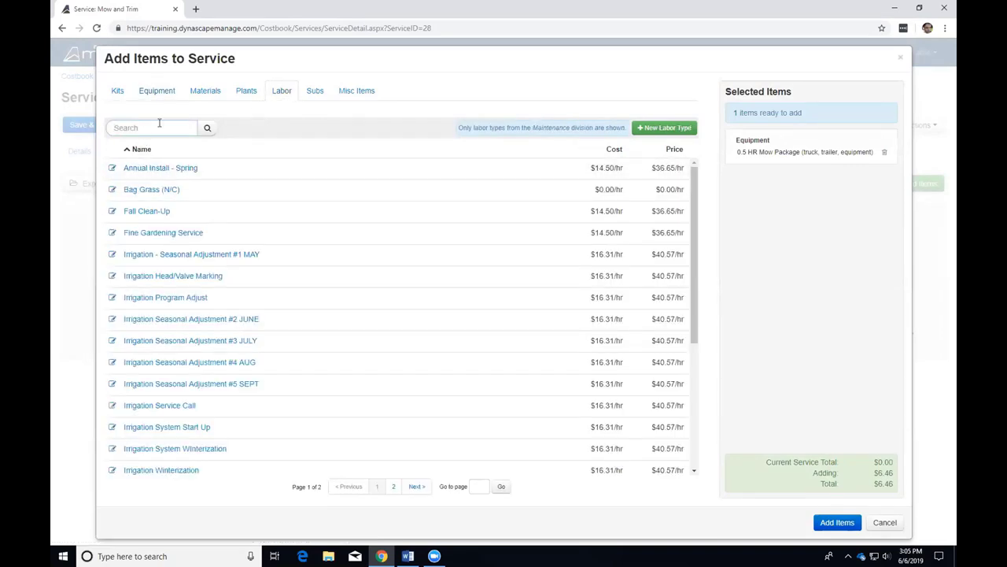
{"action": "type", "text": "mow"}
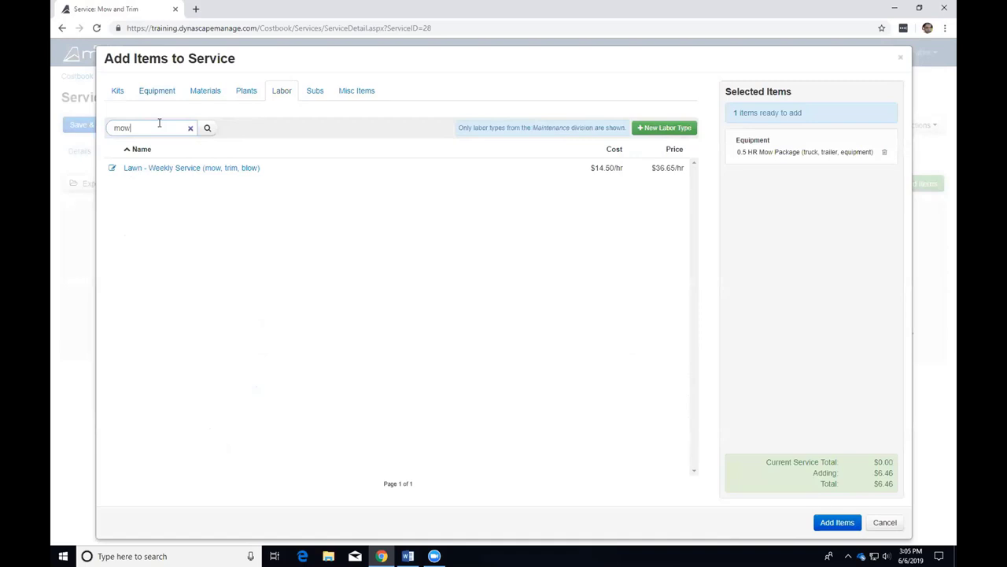
{"action": "left_click", "coordinate": [176, 169]}
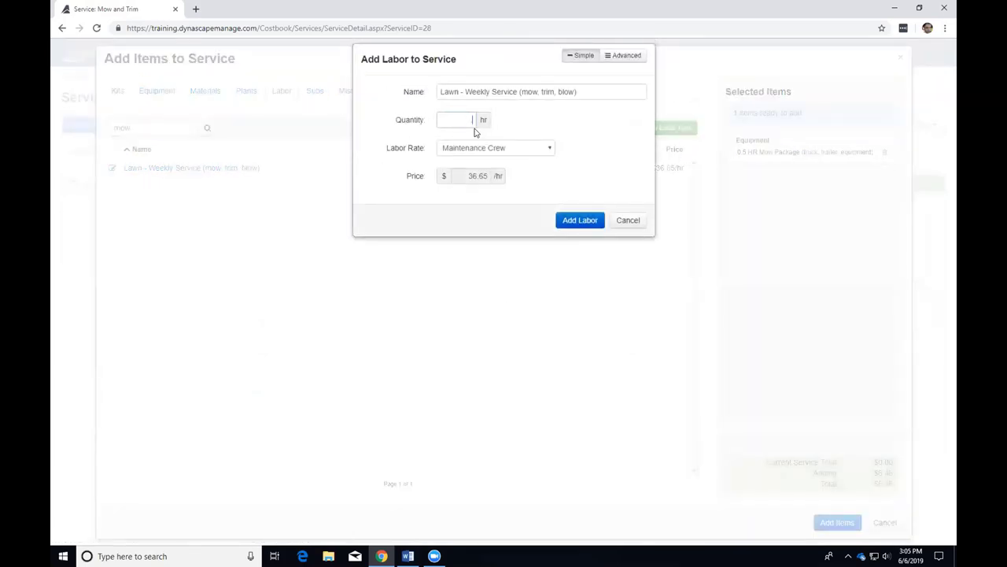
{"action": "type", "text": ".5"}
{"action": "left_click", "coordinate": [585, 219]}
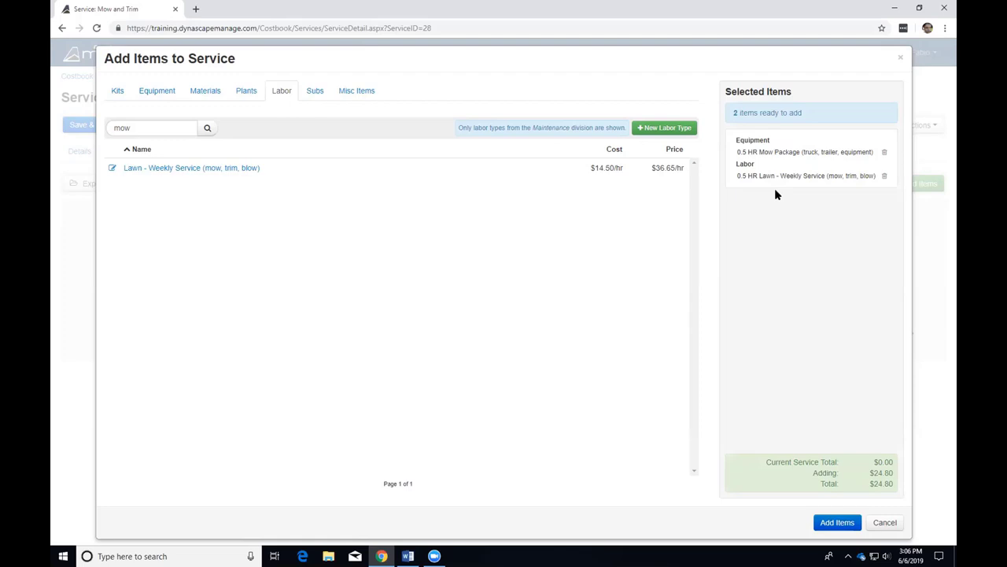
{"action": "left_click", "coordinate": [838, 523]}
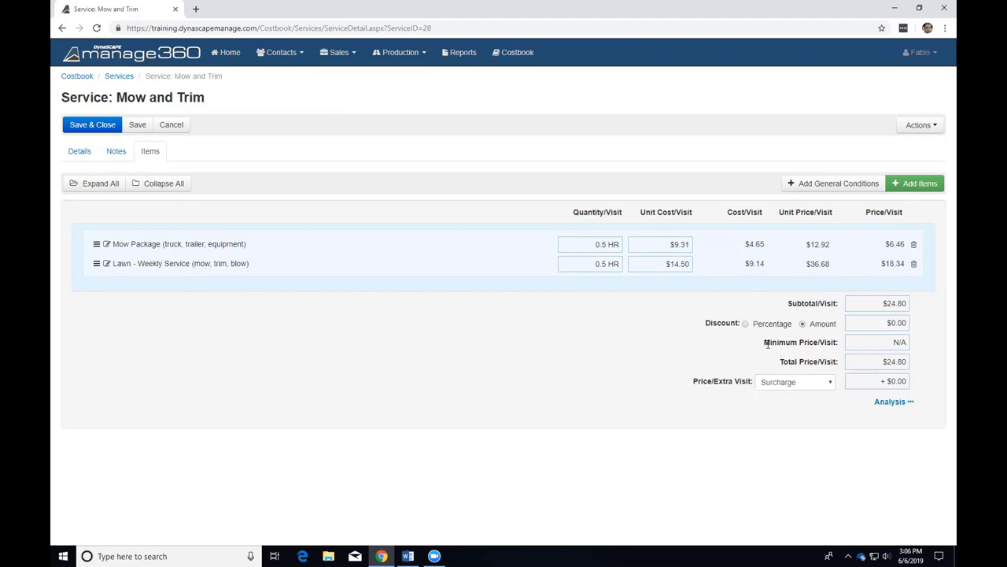
Set the Mow and Trim service's Minimum Price/Visit to $30
{"action": "left_click_drag", "start_coordinate": [764, 344], "coordinate": [827, 354]}
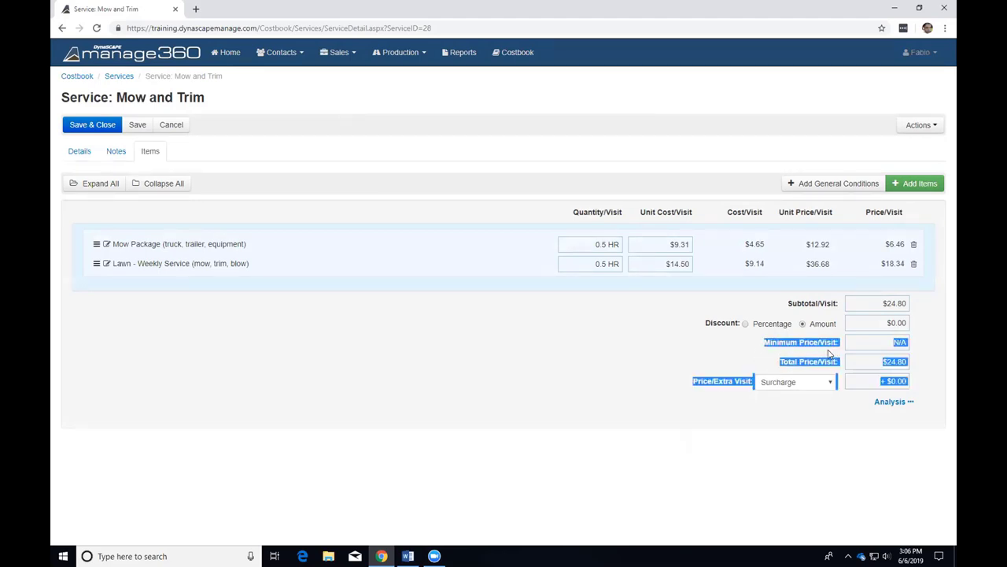
{"action": "left_click", "coordinate": [821, 354]}
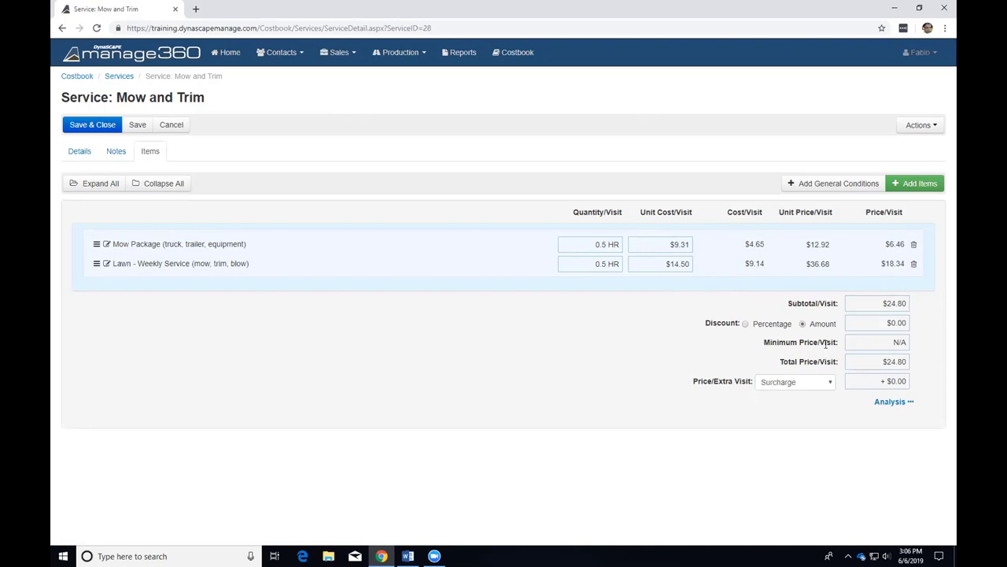
{"action": "left_click", "coordinate": [895, 347]}
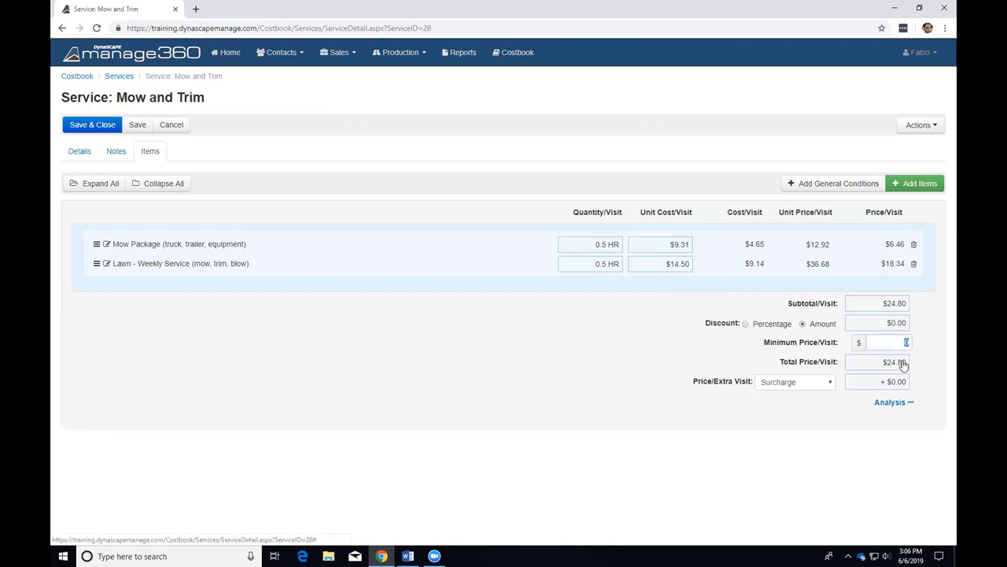
{"action": "type", "text": "30"}
{"action": "left_click", "coordinate": [917, 351]}
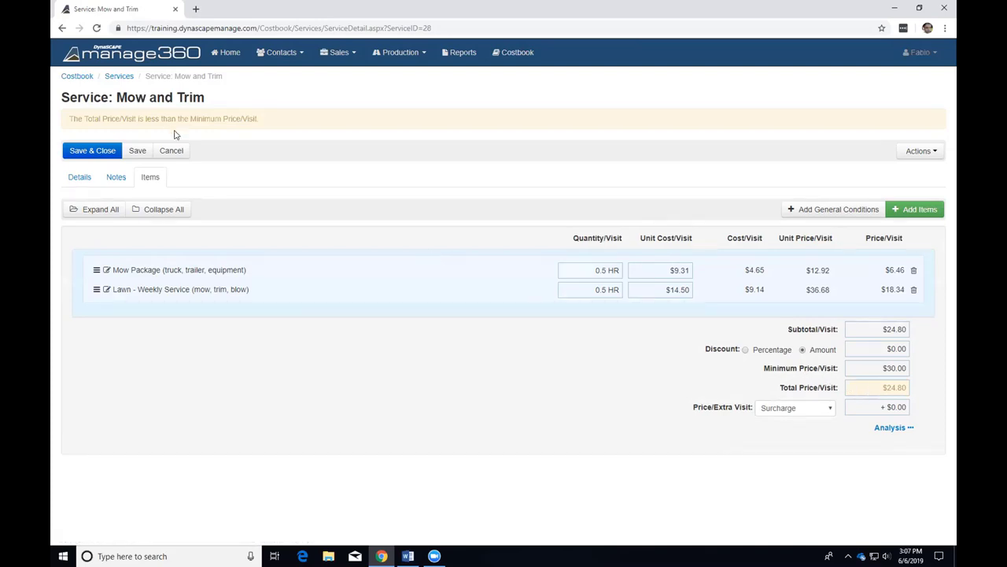
Review the Mow and Trim service's price message, notes and details, and save and close the service
{"action": "left_click_drag", "start_coordinate": [70, 118], "coordinate": [254, 120]}
{"action": "left_click", "coordinate": [201, 118]}
{"action": "left_click", "coordinate": [255, 121]}
{"action": "left_click", "coordinate": [118, 178]}
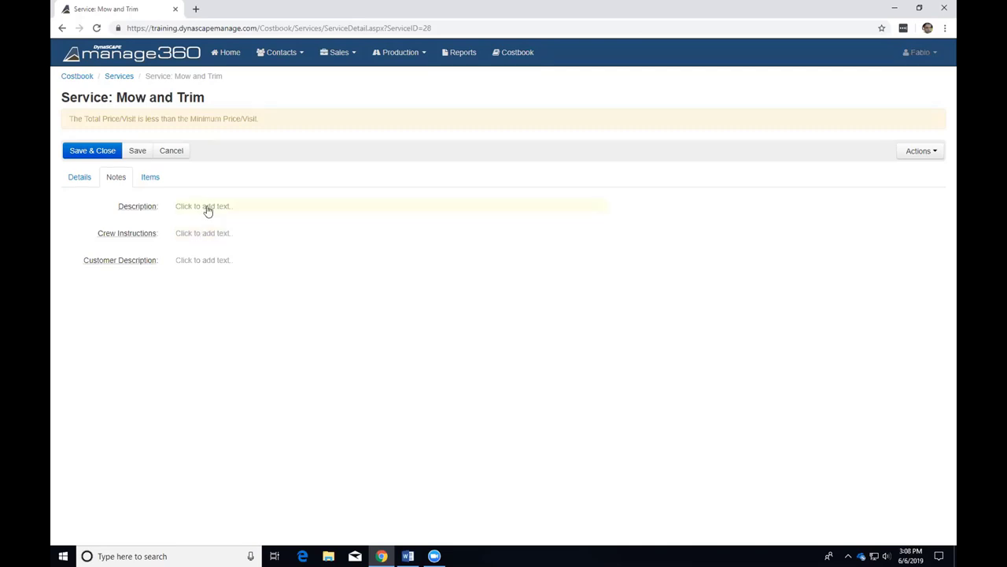
{"action": "left_click", "coordinate": [82, 178]}
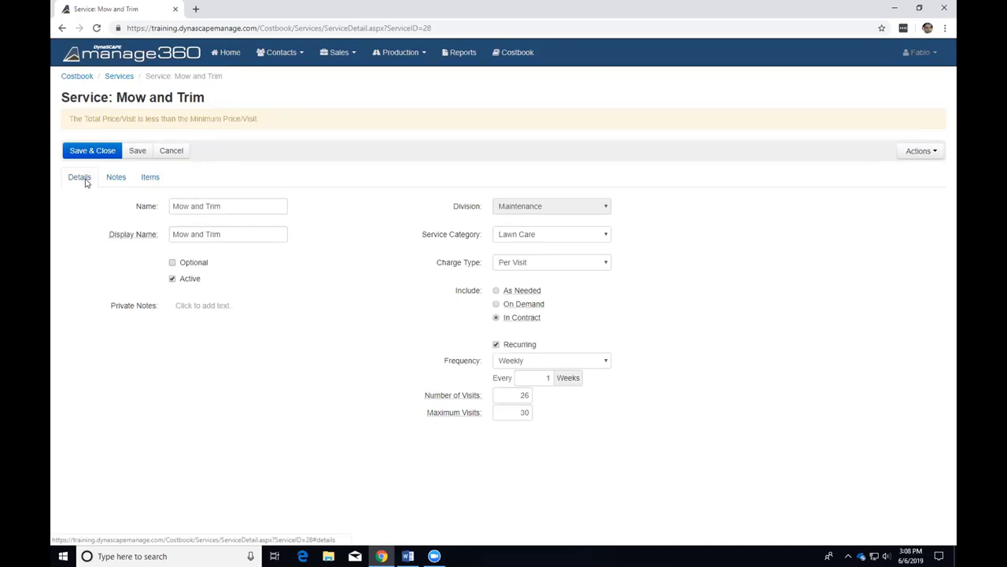
{"action": "left_click", "coordinate": [79, 156]}
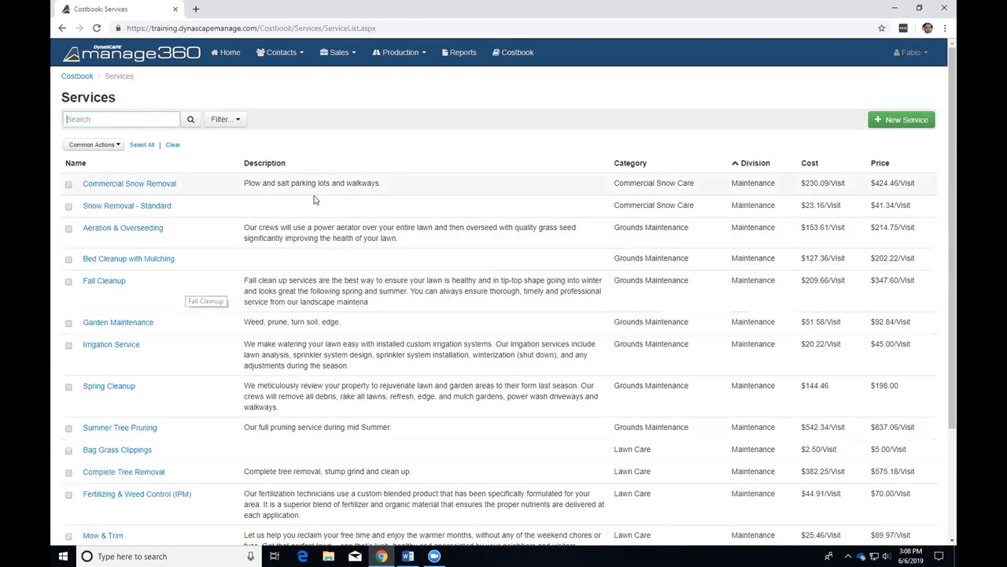
Open the 2019 maintenance contract estimate from the maintenance estimates and start adding services to it
{"action": "left_click", "coordinate": [339, 52]}
{"action": "left_click", "coordinate": [366, 105]}
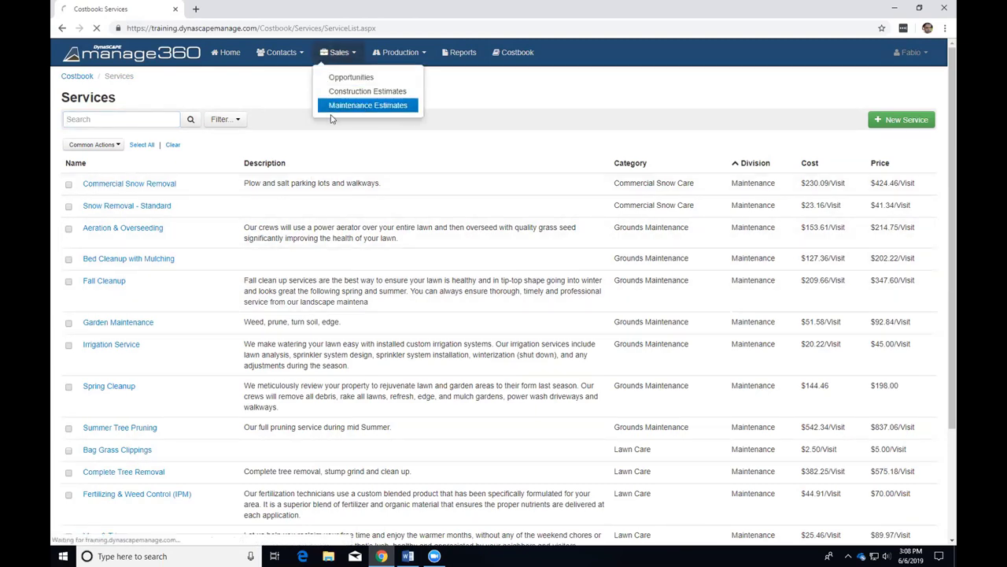
{"action": "left_click", "coordinate": [92, 168]}
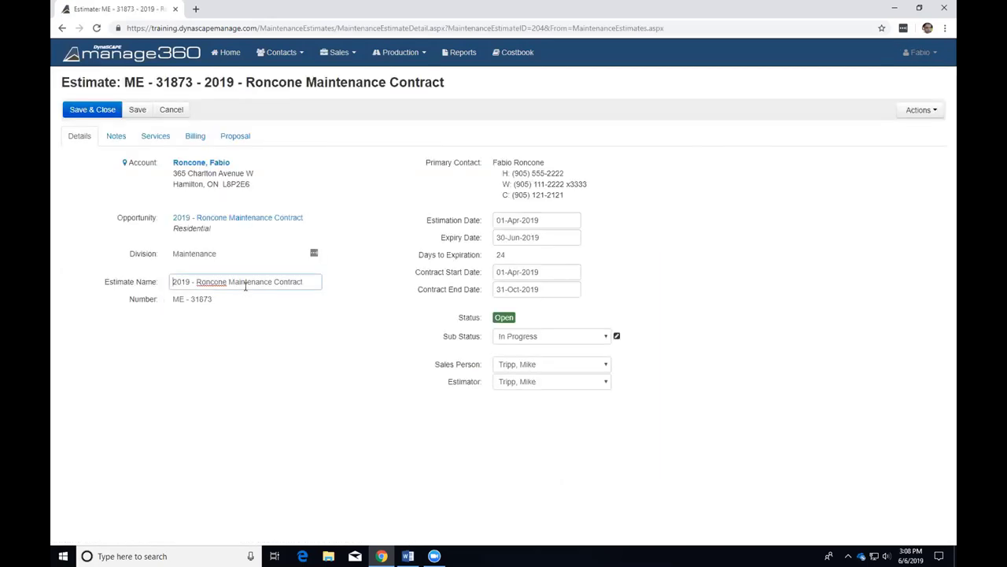
{"action": "left_click", "coordinate": [155, 136]}
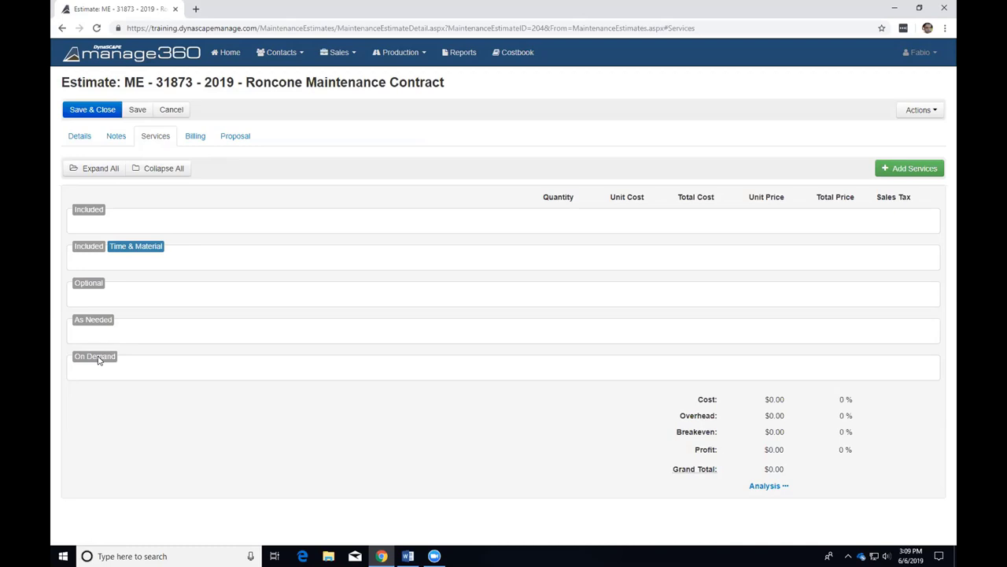
{"action": "left_click", "coordinate": [898, 171]}
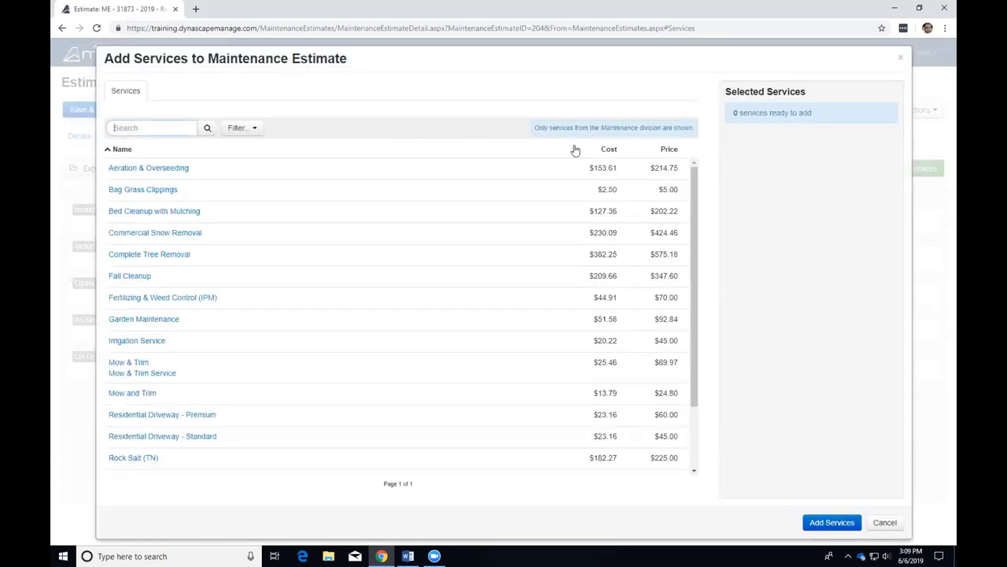
{"action": "left_click_drag", "start_coordinate": [542, 128], "coordinate": [636, 129]}
{"action": "left_click", "coordinate": [603, 126]}
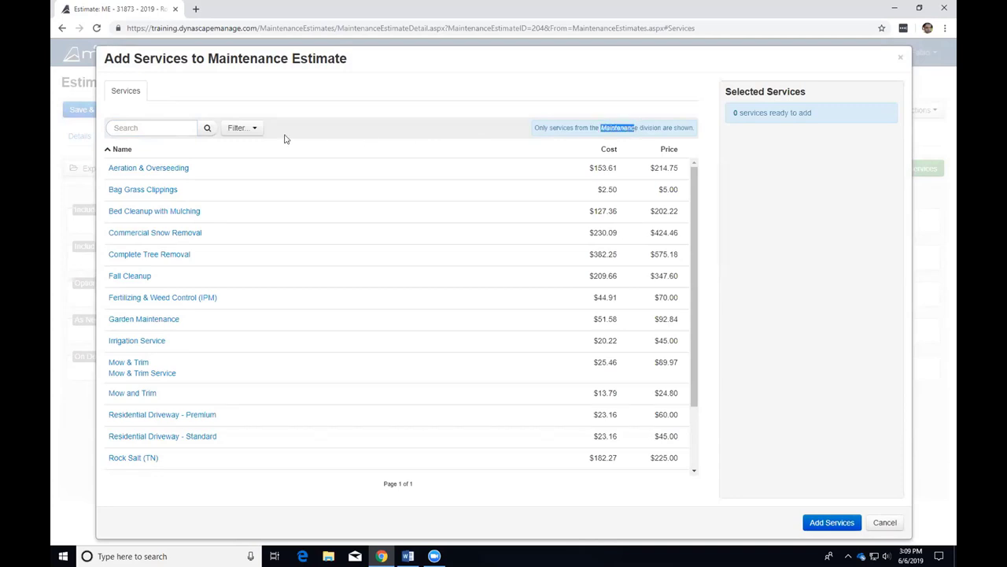
{"action": "left_click", "coordinate": [166, 124]}
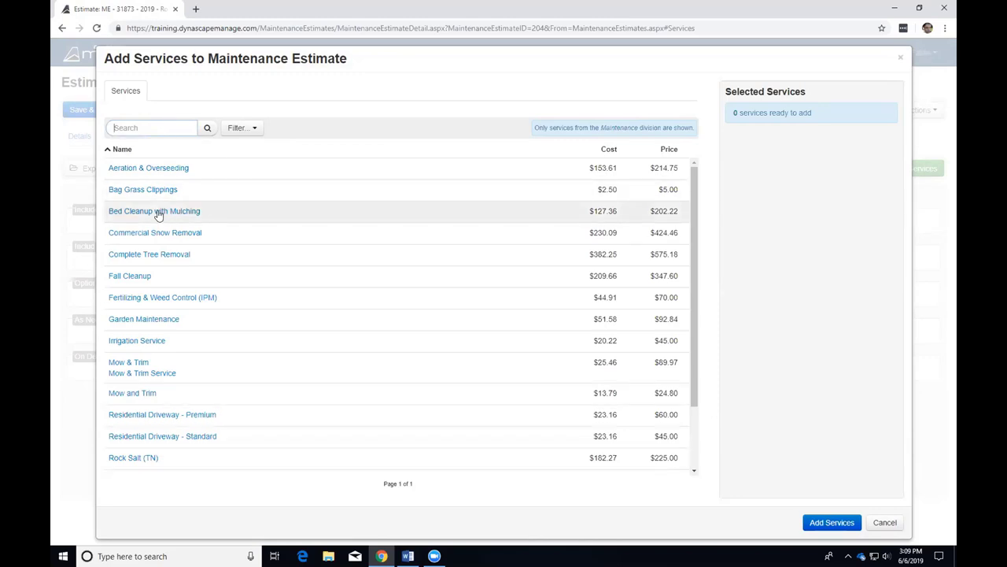
Check the notes and visit details of Bed Cleanup with Mulching and select it as an In Contract service
{"action": "left_click", "coordinate": [197, 214]}
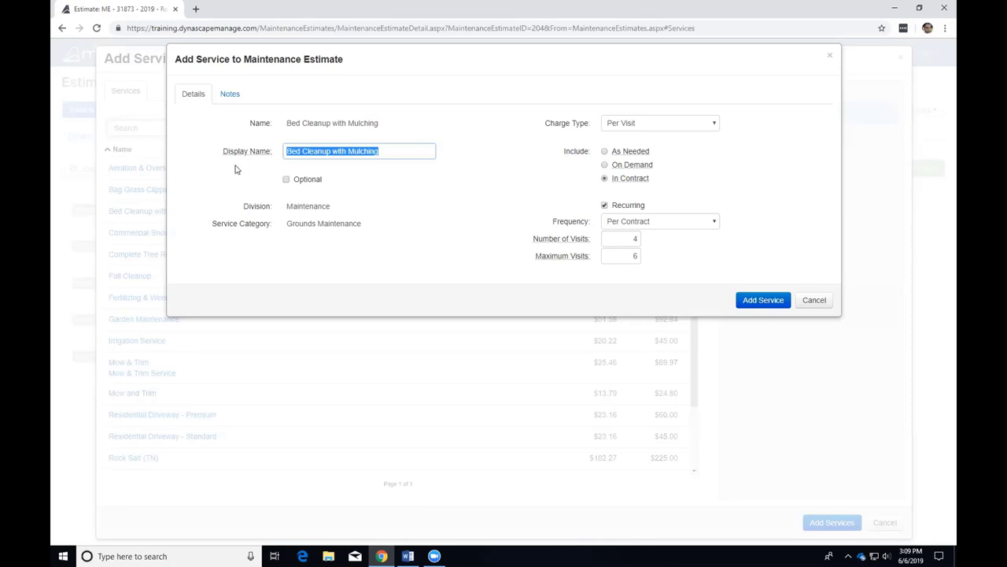
{"action": "left_click", "coordinate": [230, 94]}
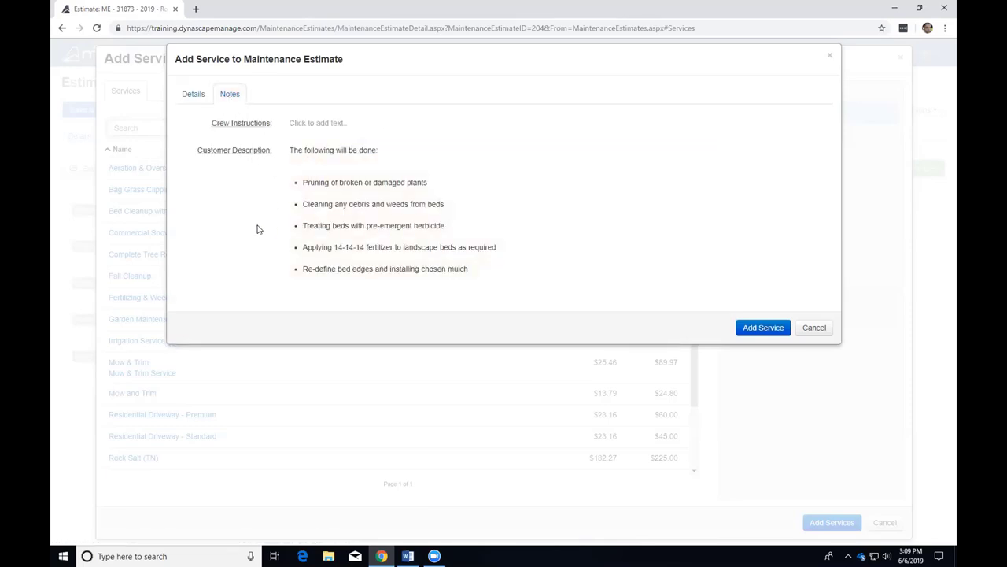
{"action": "left_click", "coordinate": [207, 97]}
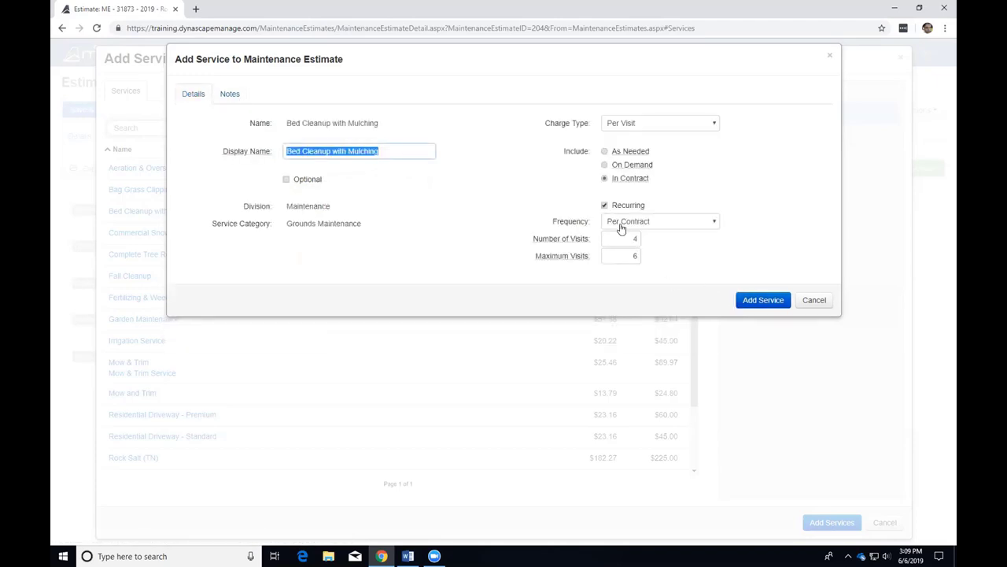
{"action": "left_click", "coordinate": [762, 298]}
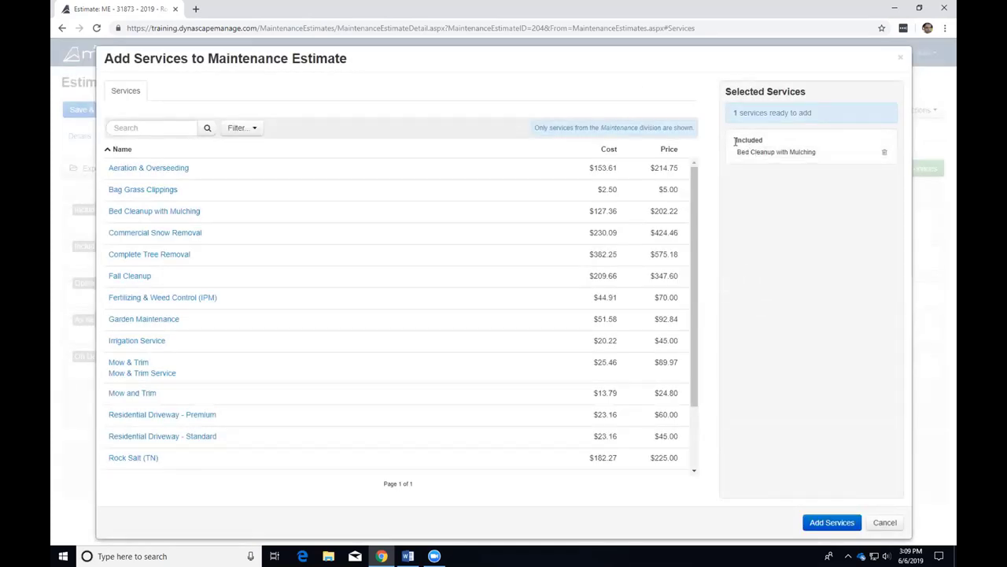
{"action": "left_click_drag", "start_coordinate": [735, 140], "coordinate": [764, 144]}
{"action": "left_click", "coordinate": [756, 141]}
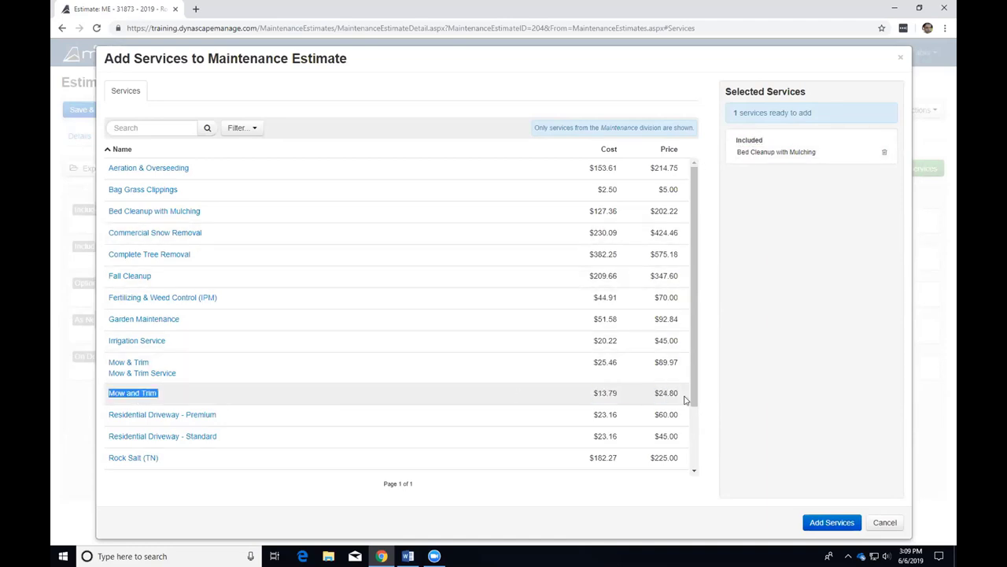
Select the Mow and Trim service for the estimate with its weekly In Contract settings
{"action": "left_click_drag", "start_coordinate": [598, 393], "coordinate": [108, 393]}
{"action": "left_click", "coordinate": [243, 391]}
{"action": "left_click", "coordinate": [132, 393]}
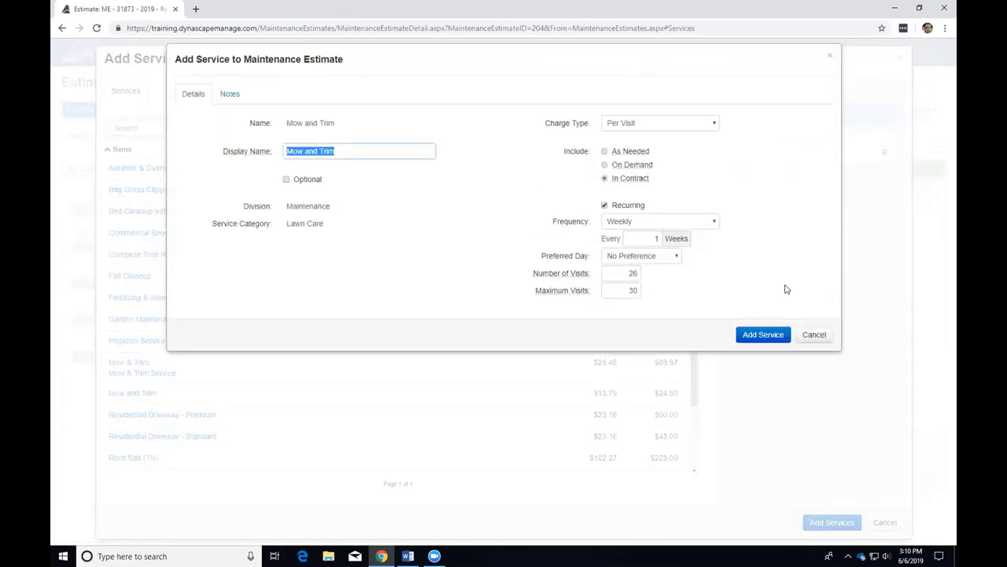
{"action": "left_click", "coordinate": [762, 337]}
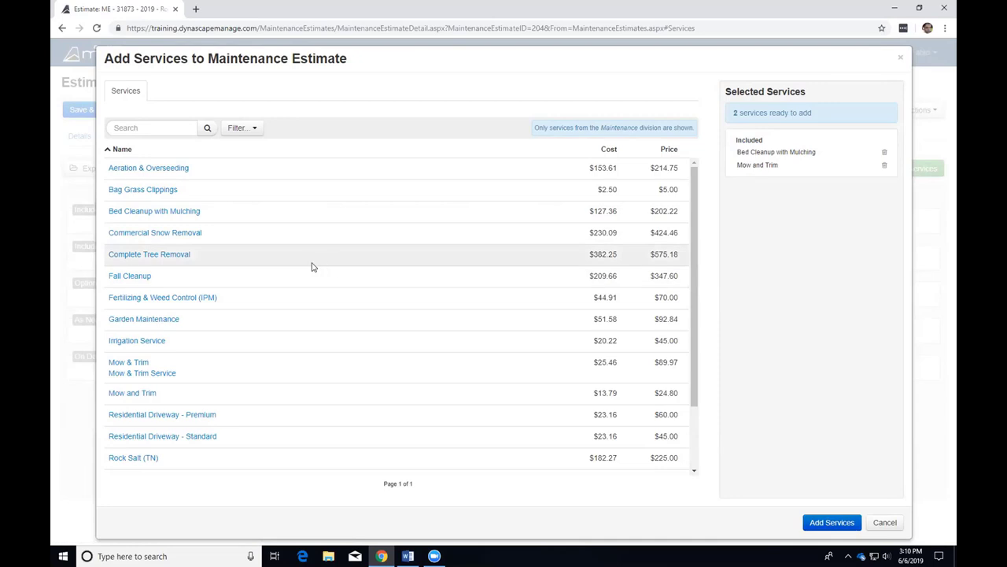
Select Aeration & Overseeding as an On Demand service and add all the selected services to the estimate
{"action": "left_click", "coordinate": [172, 168]}
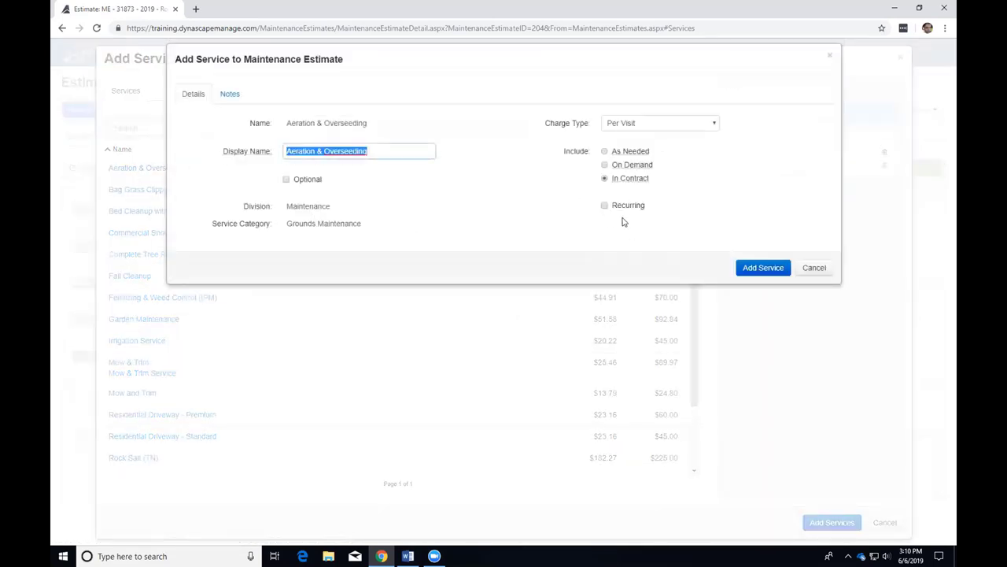
{"action": "left_click", "coordinate": [604, 166]}
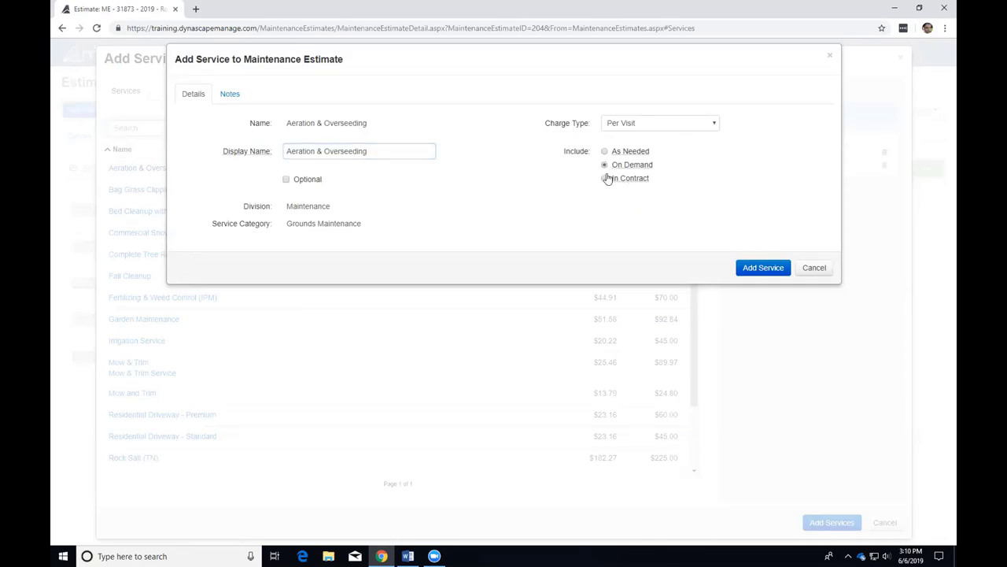
{"action": "left_click", "coordinate": [605, 179]}
{"action": "left_click", "coordinate": [604, 166]}
{"action": "left_click", "coordinate": [606, 179]}
{"action": "left_click", "coordinate": [604, 165]}
{"action": "left_click", "coordinate": [757, 267]}
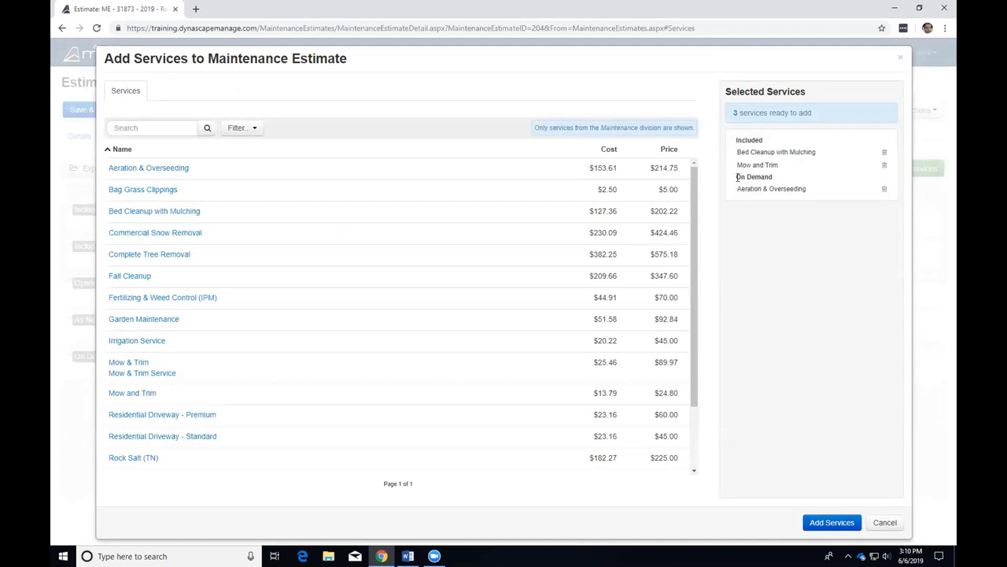
{"action": "left_click_drag", "start_coordinate": [737, 177], "coordinate": [774, 178]}
{"action": "left_click", "coordinate": [779, 181]}
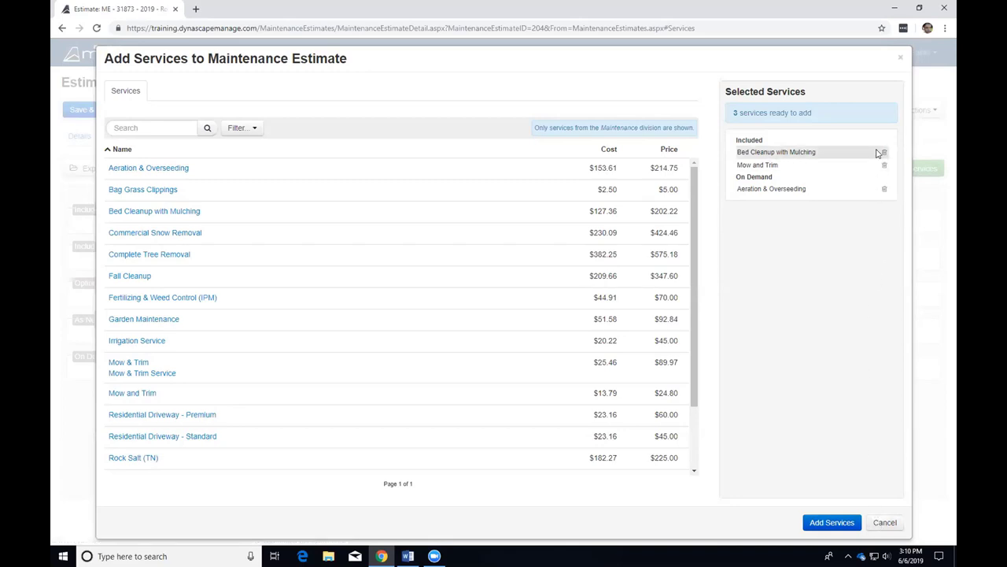
{"action": "left_click", "coordinate": [826, 523]}
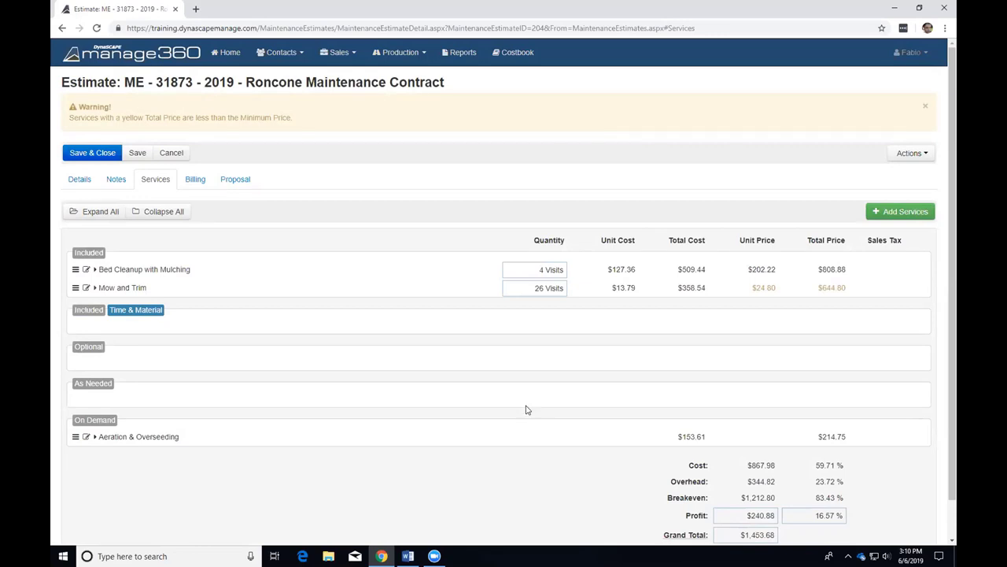
{"action": "scroll", "coordinate": [527, 413], "scroll_direction": "down", "scroll_amount": 1}
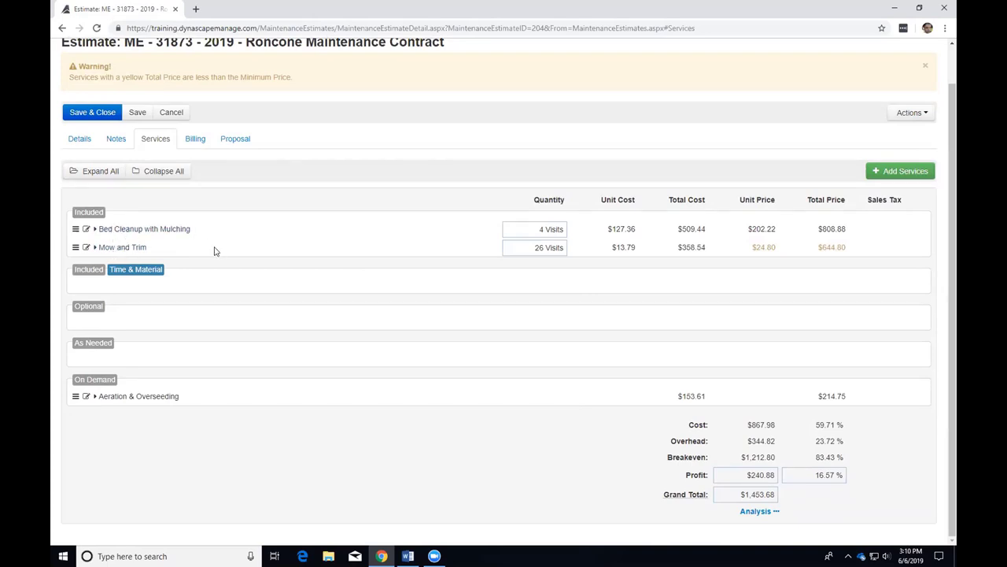
Switch Aeration & Overseeding to In Contract and move it back to the On Demand group
{"action": "left_click", "coordinate": [86, 398]}
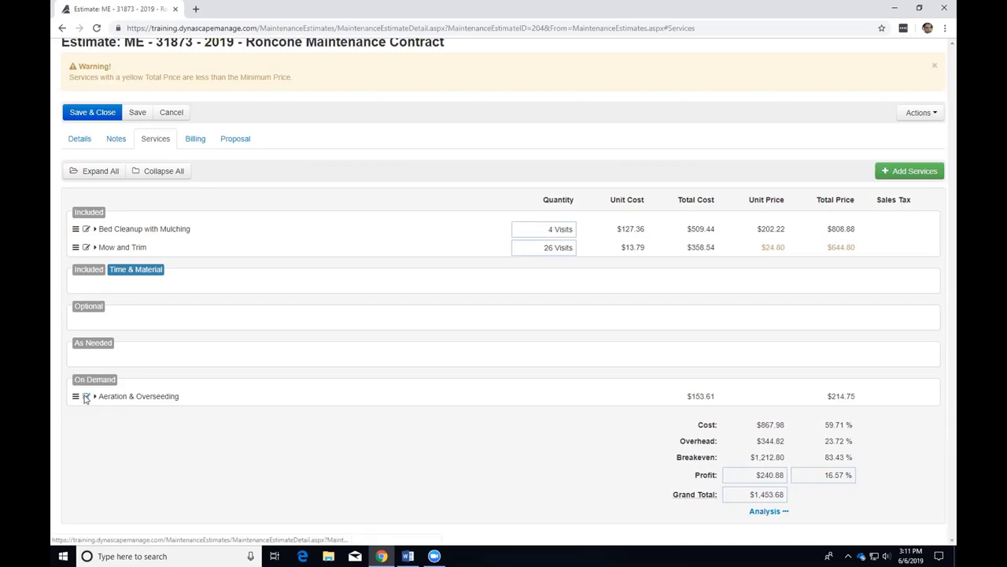
{"action": "left_click", "coordinate": [602, 178]}
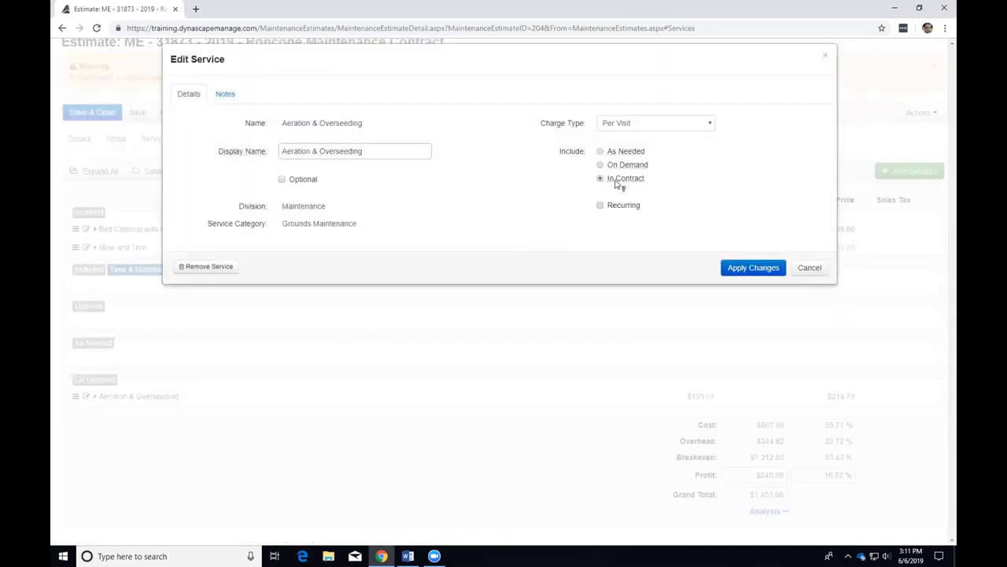
{"action": "left_click", "coordinate": [753, 268]}
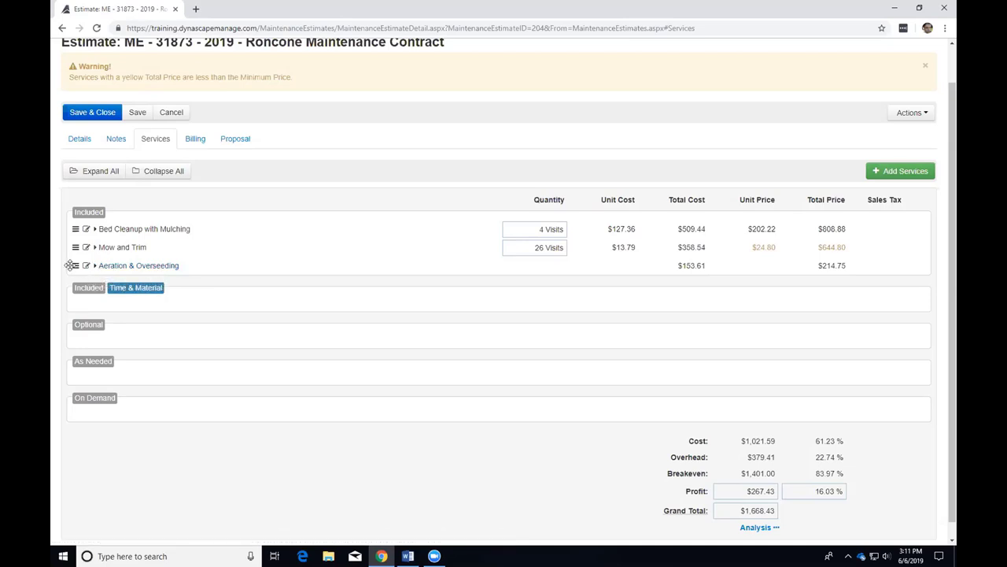
{"action": "left_click_drag", "start_coordinate": [77, 266], "coordinate": [100, 389]}
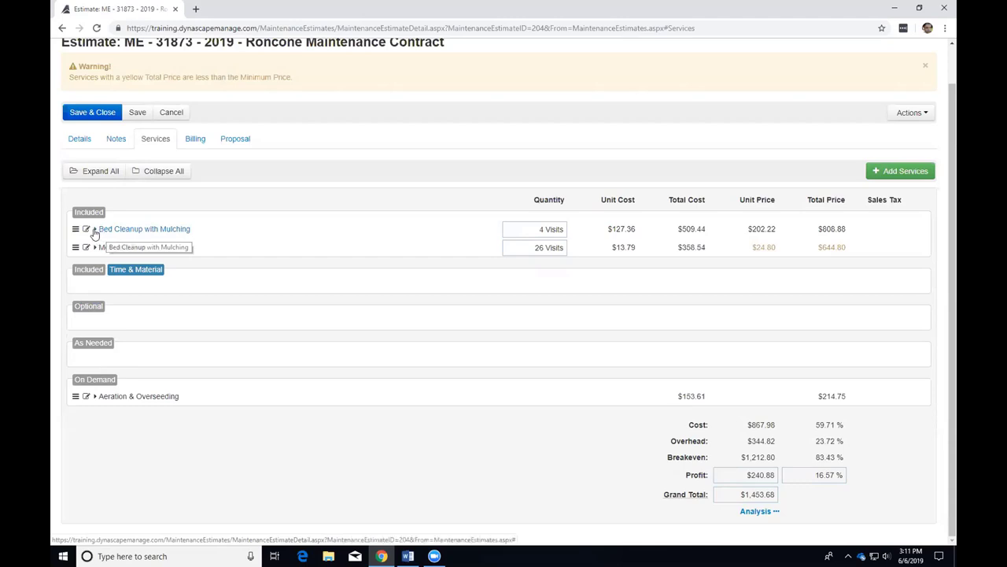
Move Mow and Trim above Bed Cleanup with Mulching and check the visit quantities of both services
{"action": "mouse_move", "coordinate": [72, 247]}
{"action": "left_mouse_down"}
{"action": "mouse_move", "coordinate": [75, 224]}
{"action": "mouse_move", "coordinate": [75, 255]}
{"action": "mouse_move", "coordinate": [79, 247]}
{"action": "left_mouse_up"}
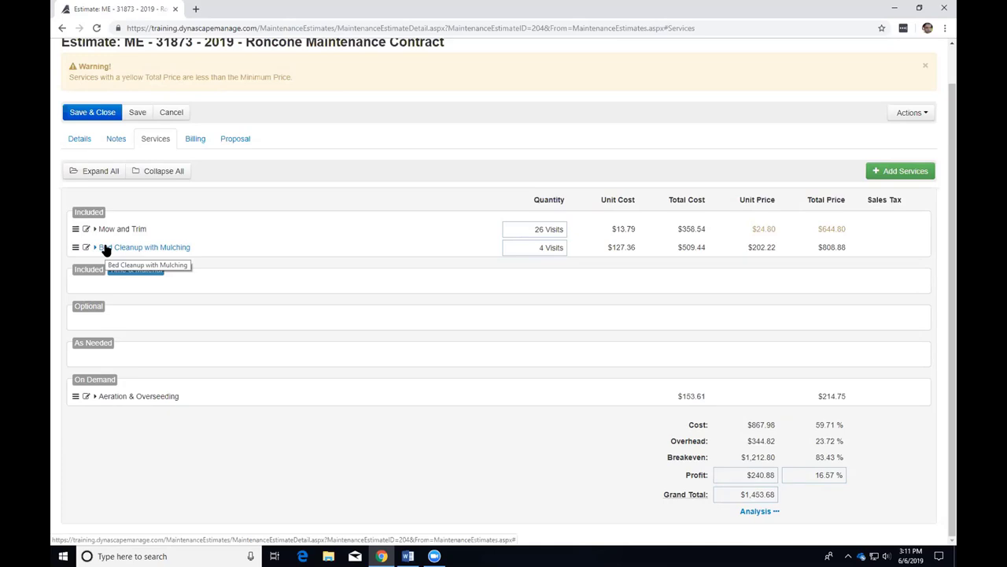
{"action": "double_click", "coordinate": [540, 234]}
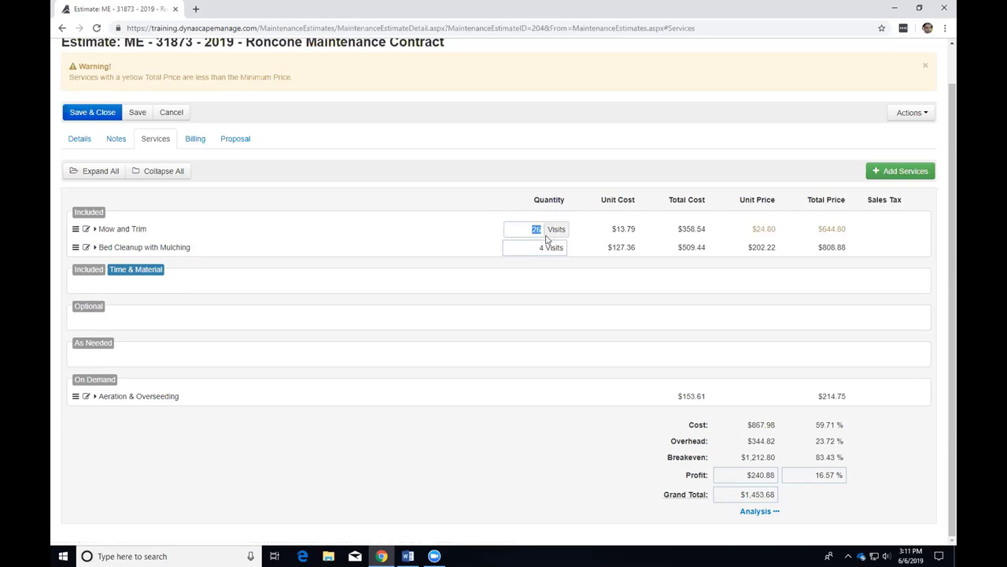
{"action": "left_click", "coordinate": [482, 233]}
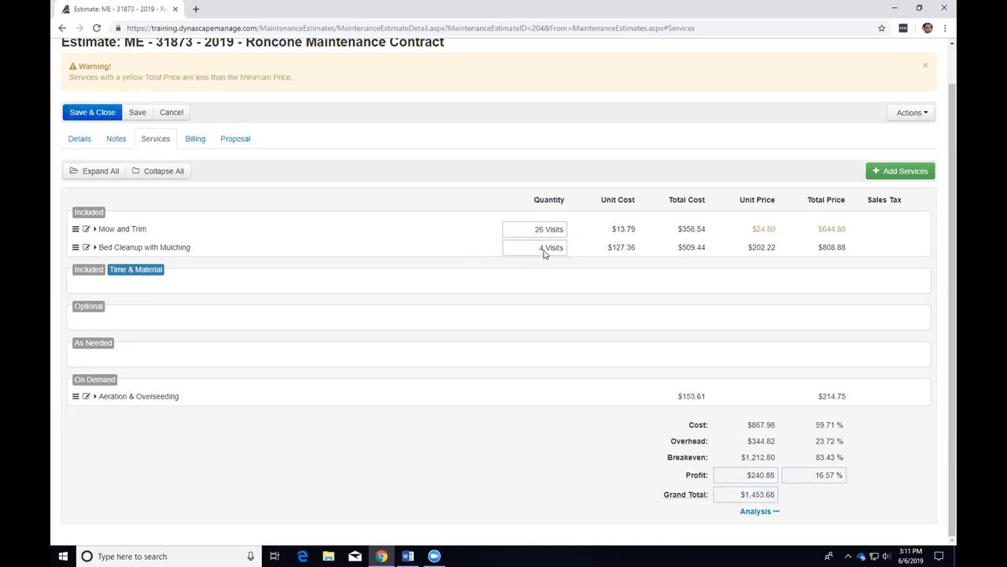
{"action": "double_click", "coordinate": [542, 250]}
{"action": "left_click", "coordinate": [498, 260]}
Read the minimum price warning, expand Mow and Trim and apply its $30.00 Minimum Price
{"action": "left_click_drag", "start_coordinate": [67, 71], "coordinate": [269, 78]}
{"action": "left_click", "coordinate": [270, 78]}
{"action": "left_click", "coordinate": [94, 230]}
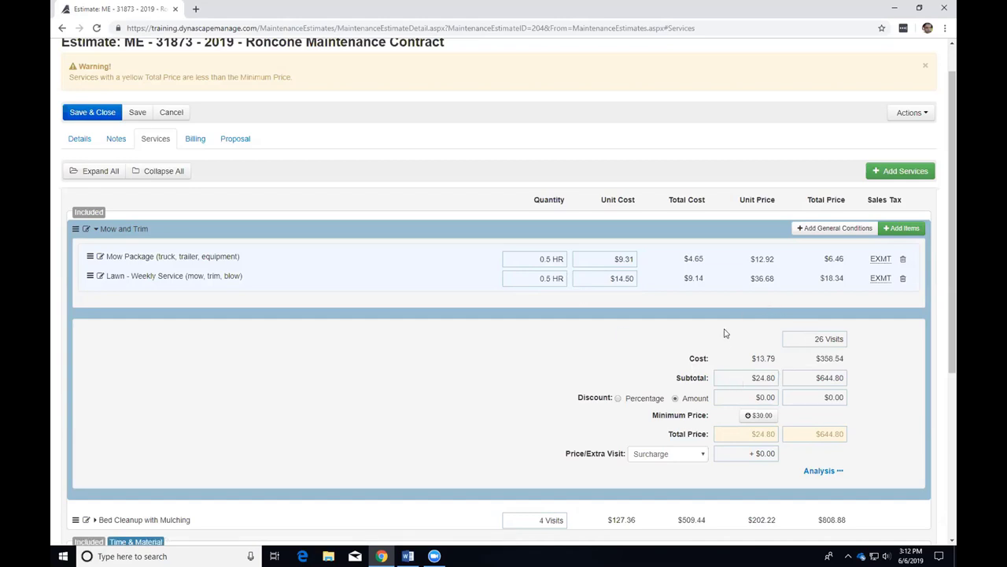
{"action": "left_click_drag", "start_coordinate": [652, 418], "coordinate": [708, 415]}
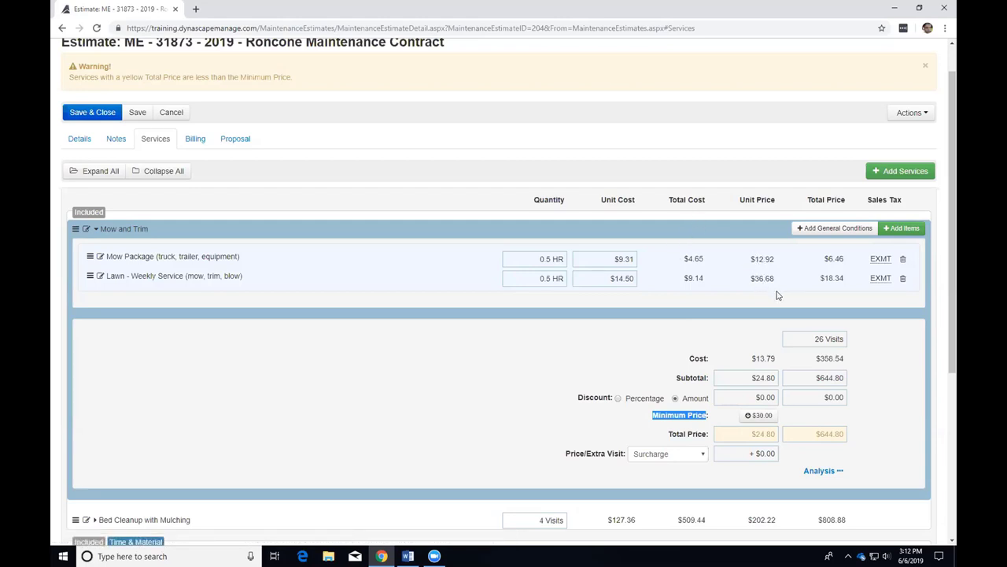
{"action": "left_click", "coordinate": [760, 417]}
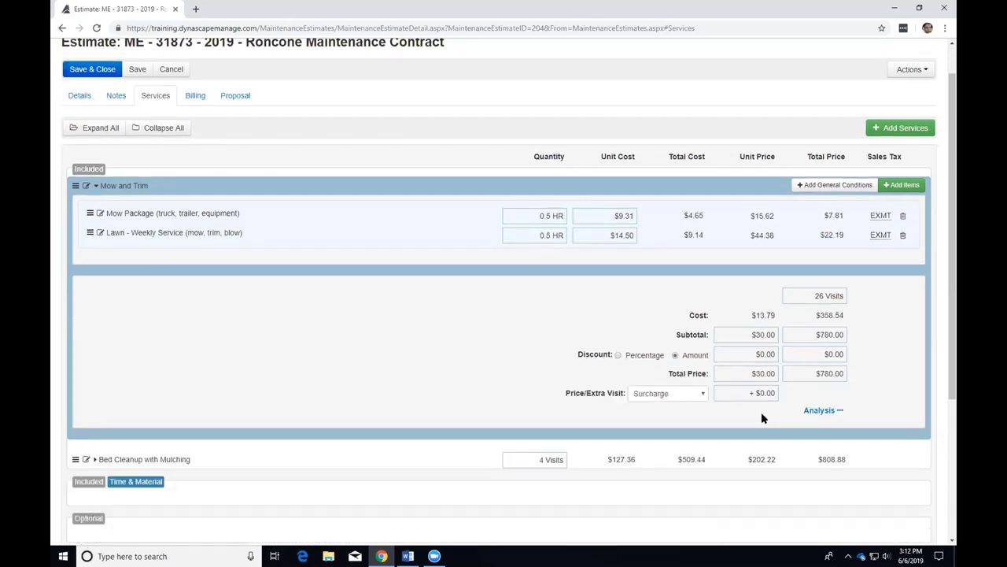
Review the total price and analysis of the Mow and Trim service, and the analysis of the whole estimate
{"action": "left_click_drag", "start_coordinate": [668, 373], "coordinate": [710, 374]}
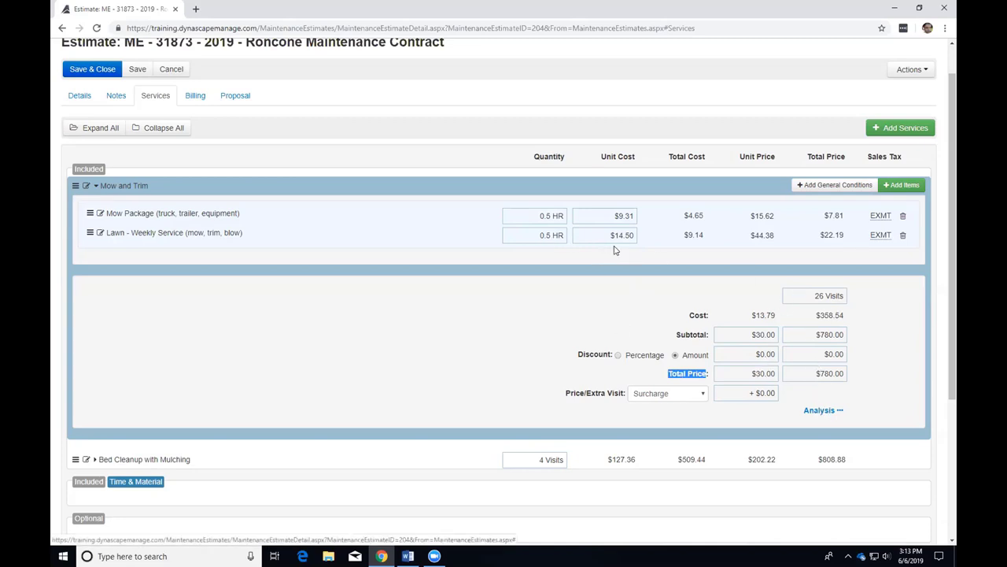
{"action": "left_click", "coordinate": [816, 410]}
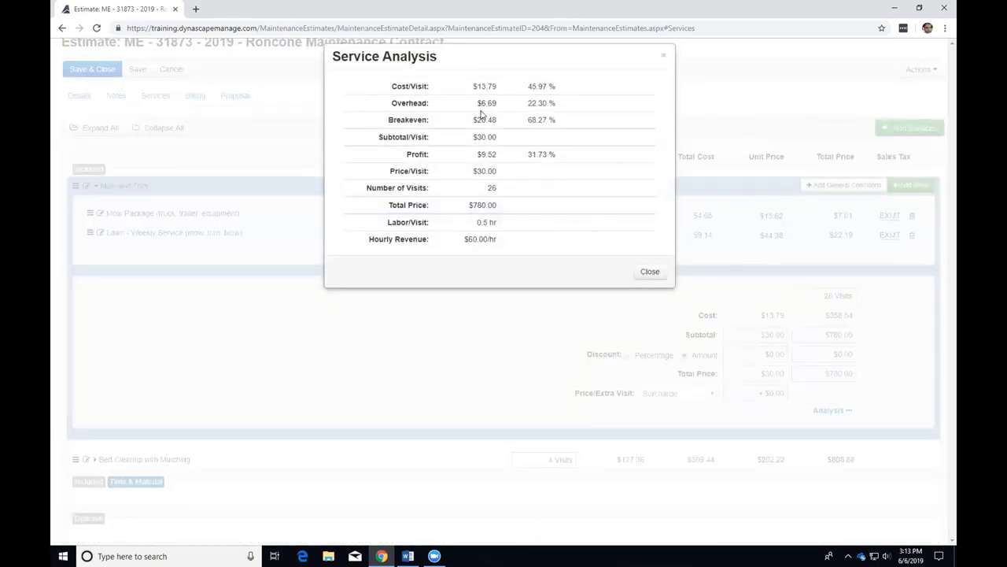
{"action": "left_click", "coordinate": [650, 274]}
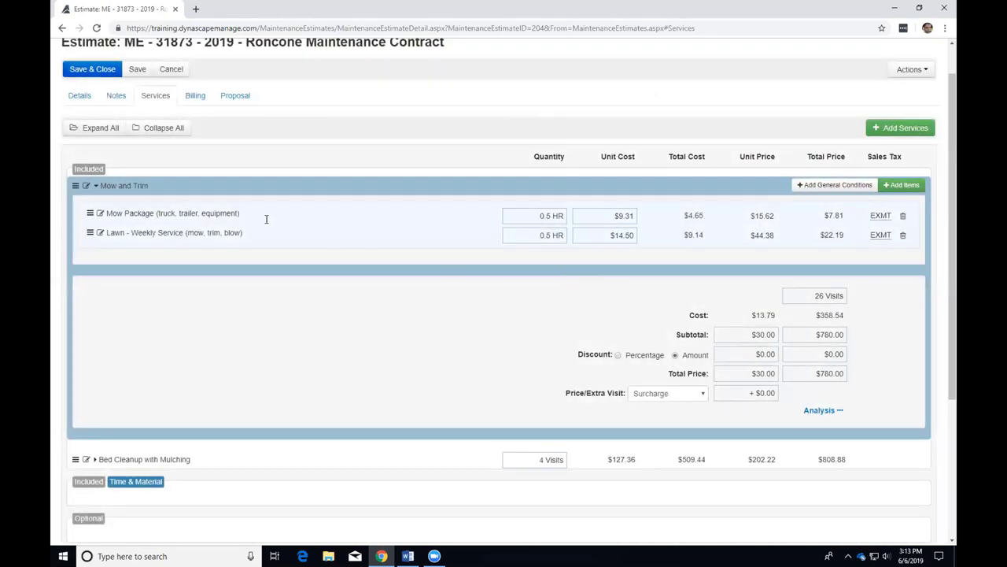
{"action": "left_click", "coordinate": [96, 186]}
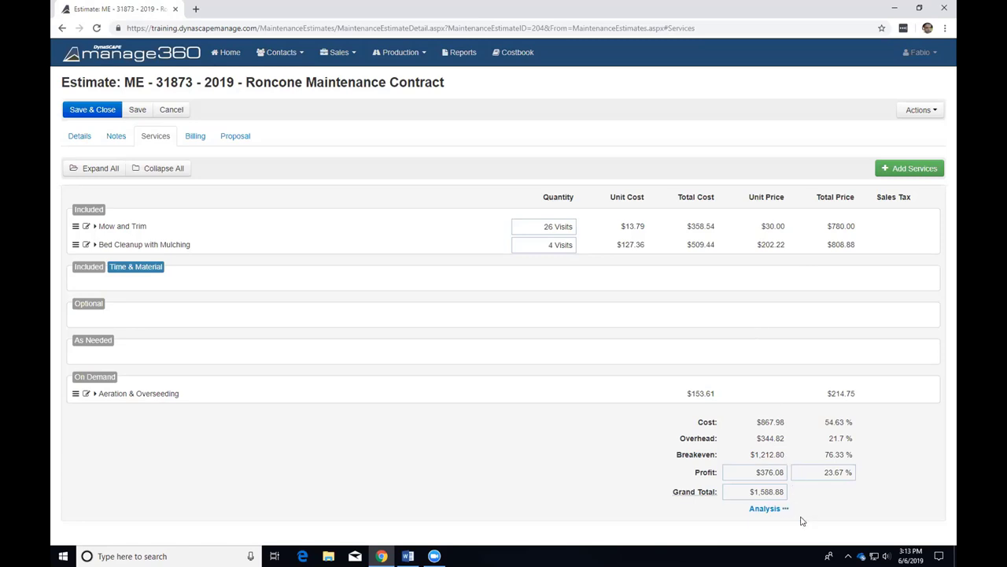
{"action": "left_click", "coordinate": [769, 508]}
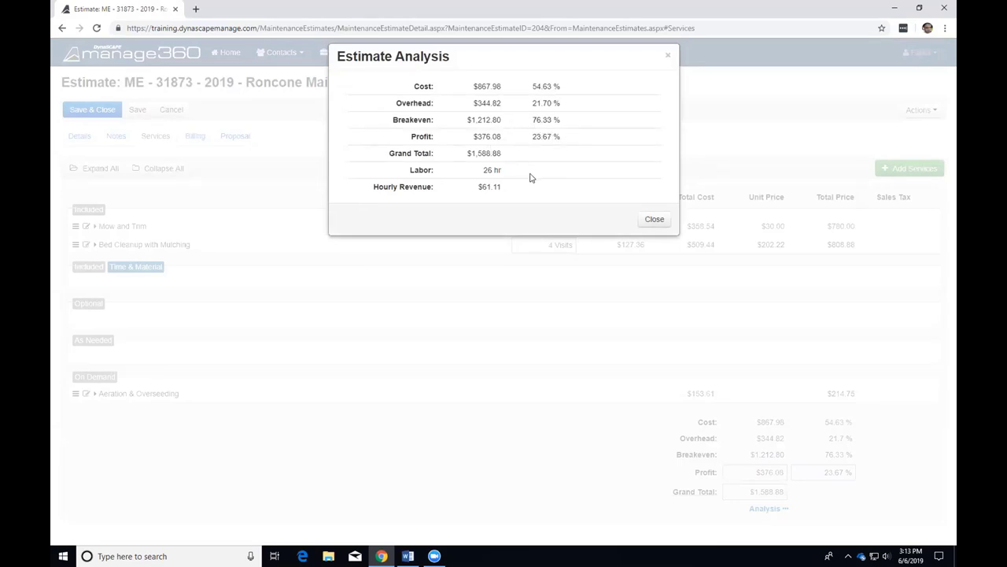
{"action": "left_click", "coordinate": [652, 219]}
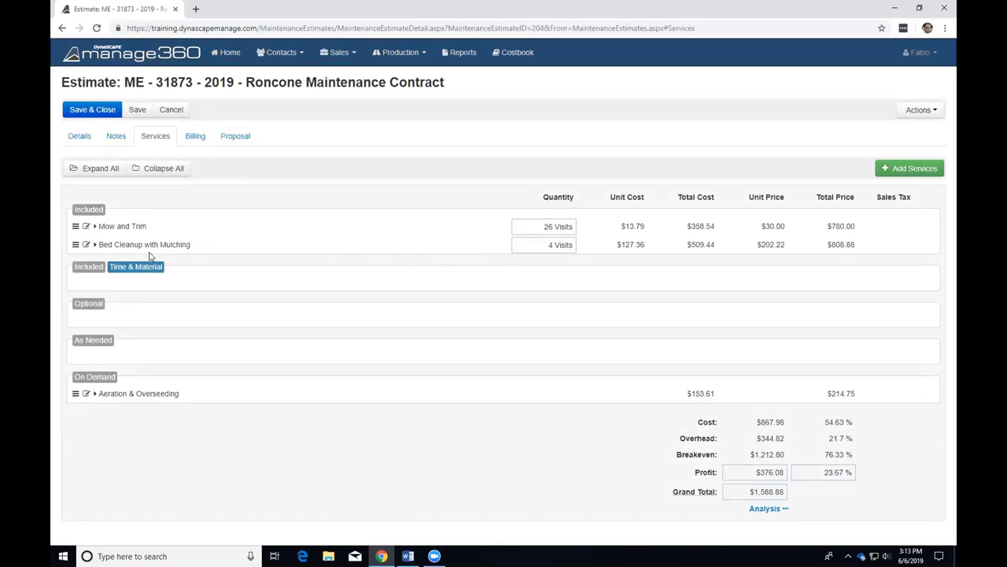
Expand Bed Cleanup with Mulching and its spring mulch kit, and set the kit's quantity to 350 FT²
{"action": "left_click", "coordinate": [95, 244]}
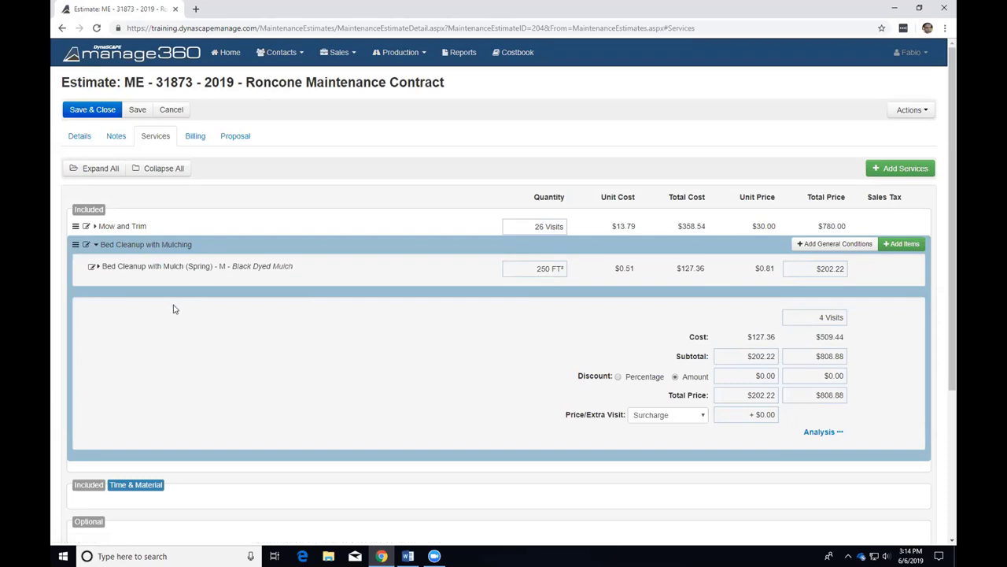
{"action": "left_click", "coordinate": [97, 266]}
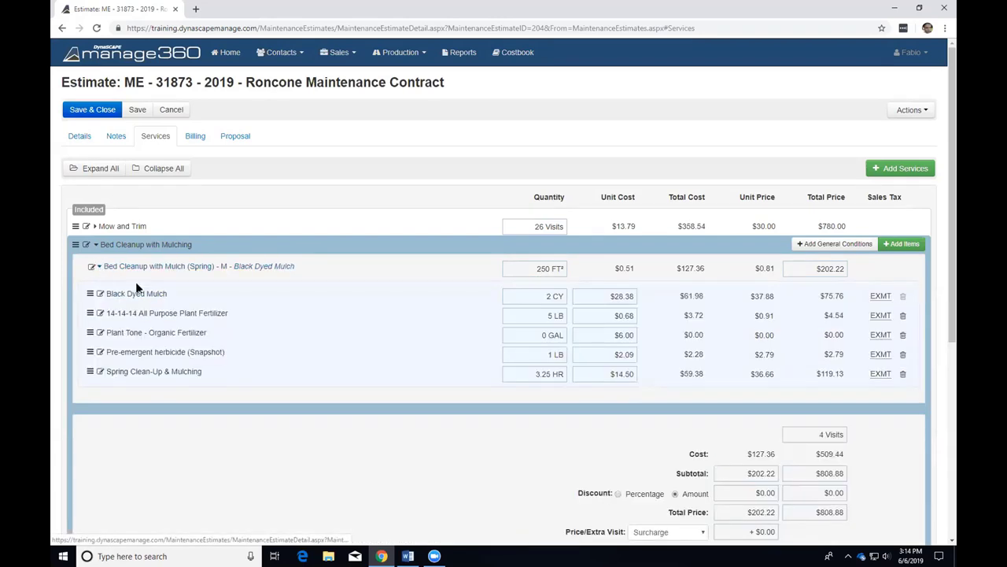
{"action": "left_click", "coordinate": [538, 270]}
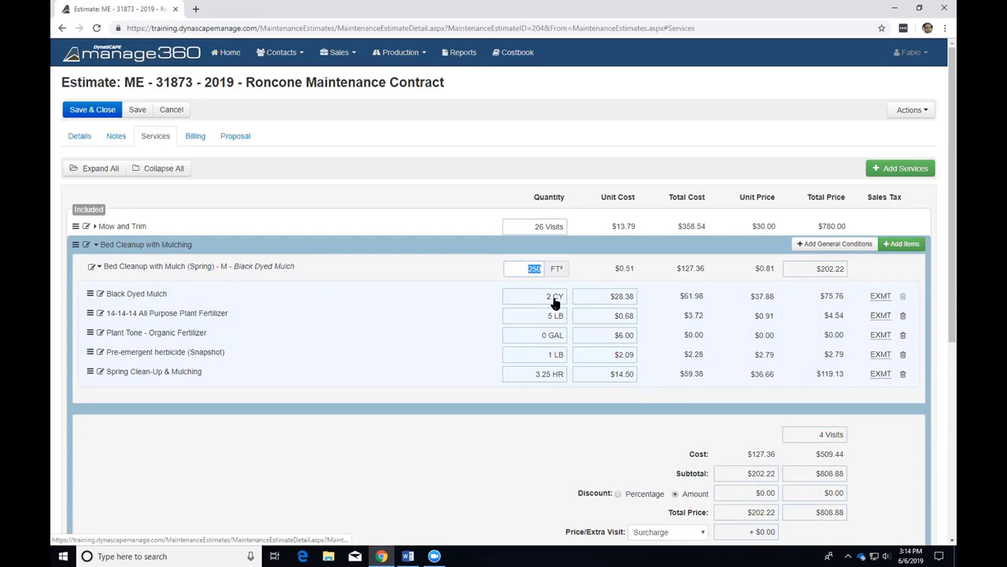
{"action": "type", "text": "350"}
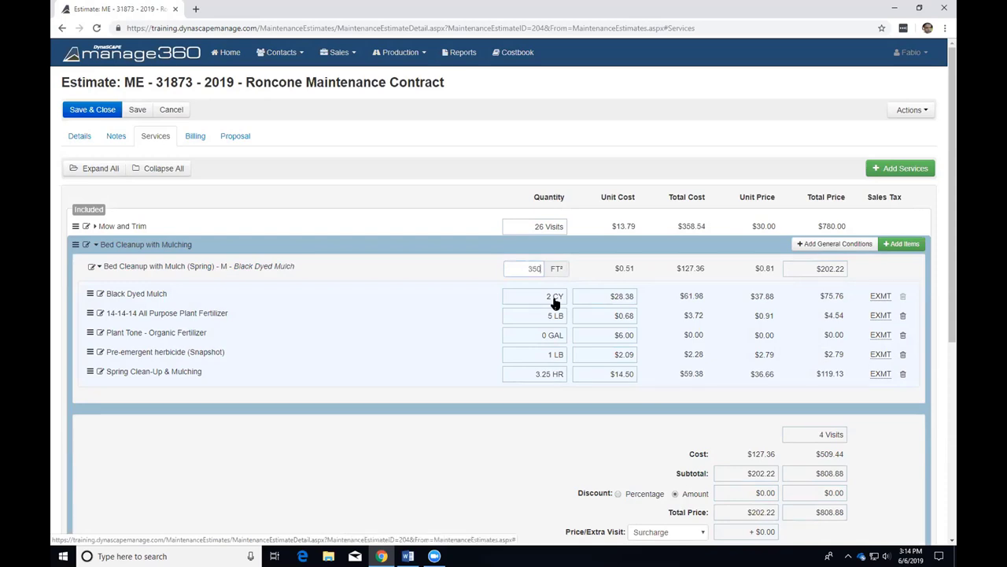
{"action": "key", "text": "Tab"}
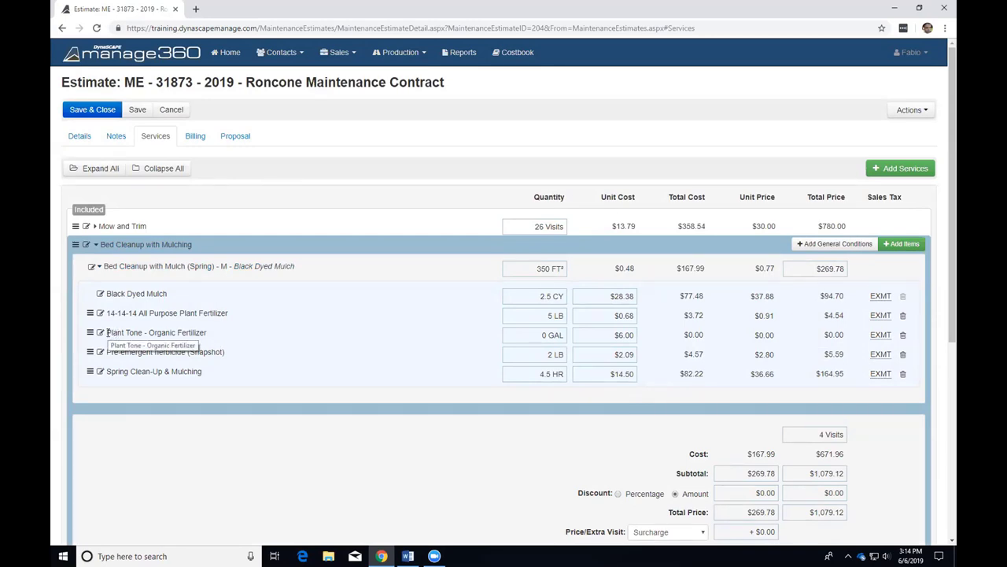
Set the quantity of Plant Tone - Organic Fertilizer in the mulch kit to 0.5 GAL
{"action": "left_click_drag", "start_coordinate": [108, 333], "coordinate": [145, 333]}
{"action": "left_click", "coordinate": [152, 332]}
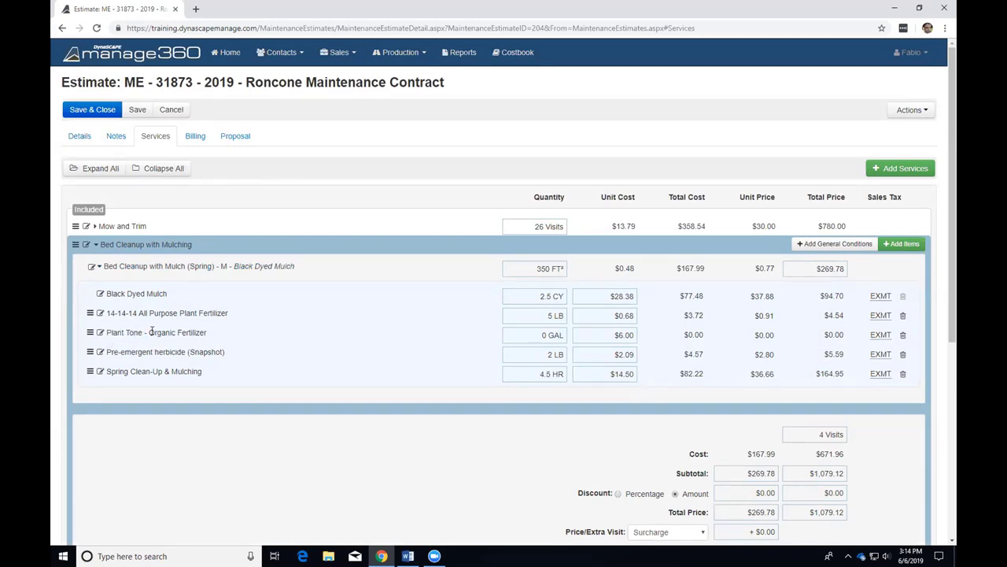
{"action": "left_click", "coordinate": [544, 336]}
{"action": "type", "text": "3.5"}
{"action": "key", "text": "BackSpace"}
{"action": "key", "text": "BackSpace"}
{"action": "left_click", "coordinate": [487, 340]}
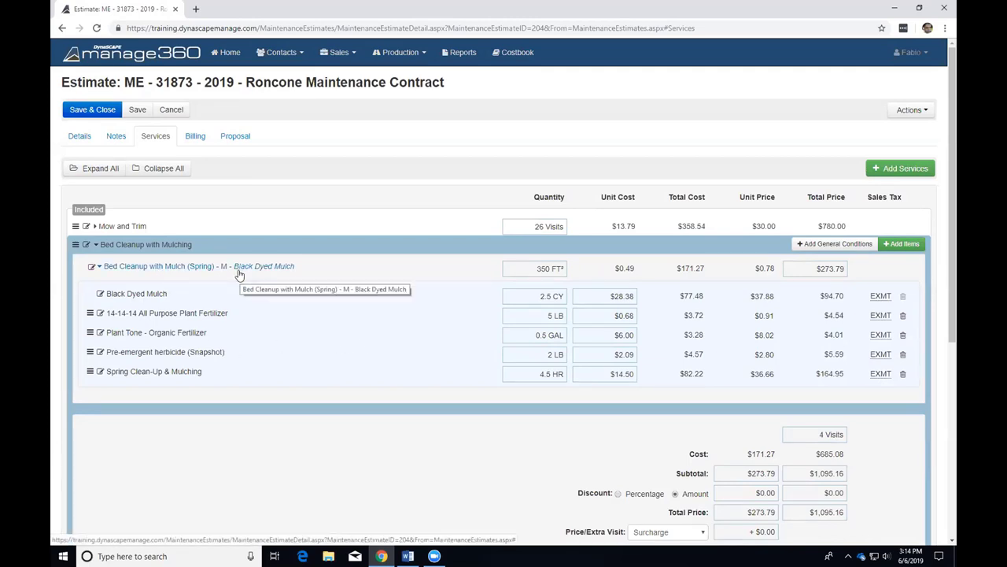
Edit the Bed Cleanup with Mulch (Spring) - M kit, changing its lead item to Red Dyed Mulch (Quantity, Inc.) in the advanced settings
{"action": "left_click", "coordinate": [91, 268]}
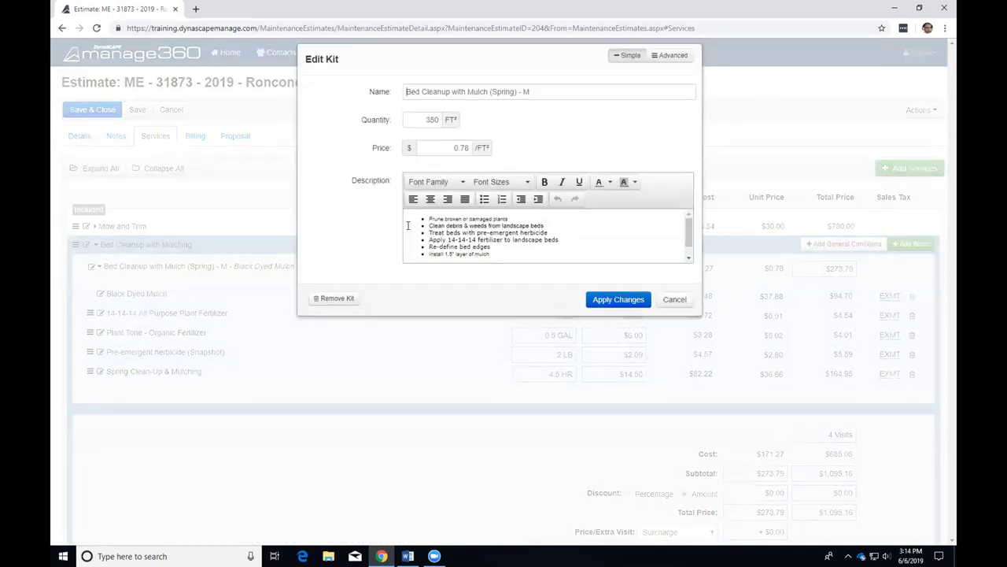
{"action": "left_click", "coordinate": [659, 58]}
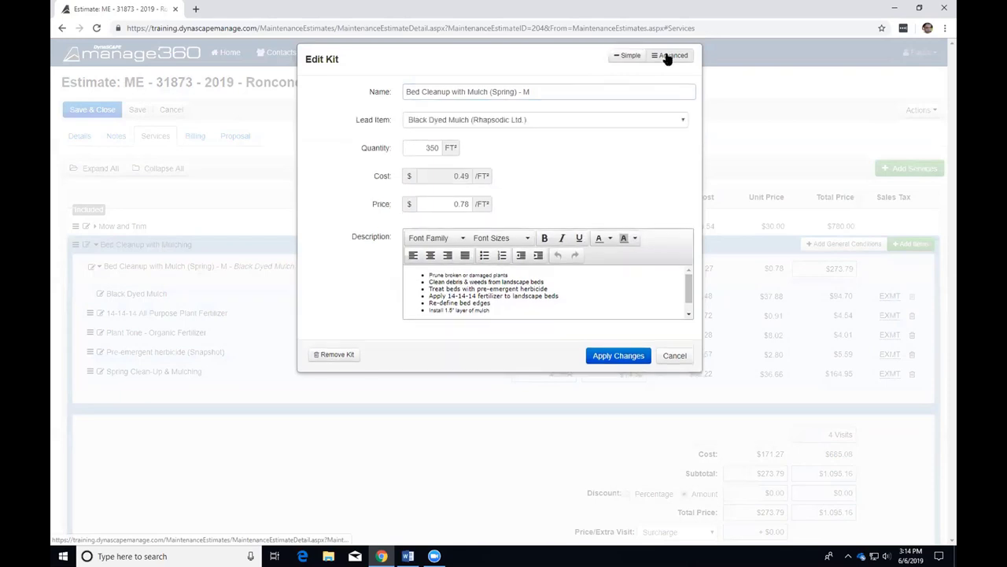
{"action": "left_click_drag", "start_coordinate": [356, 122], "coordinate": [404, 129]}
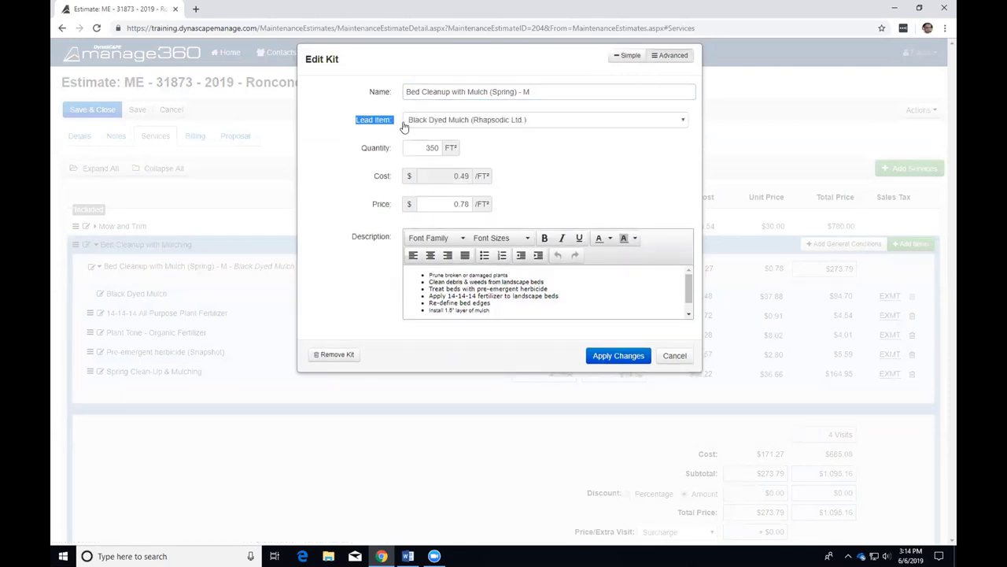
{"action": "left_click", "coordinate": [575, 124]}
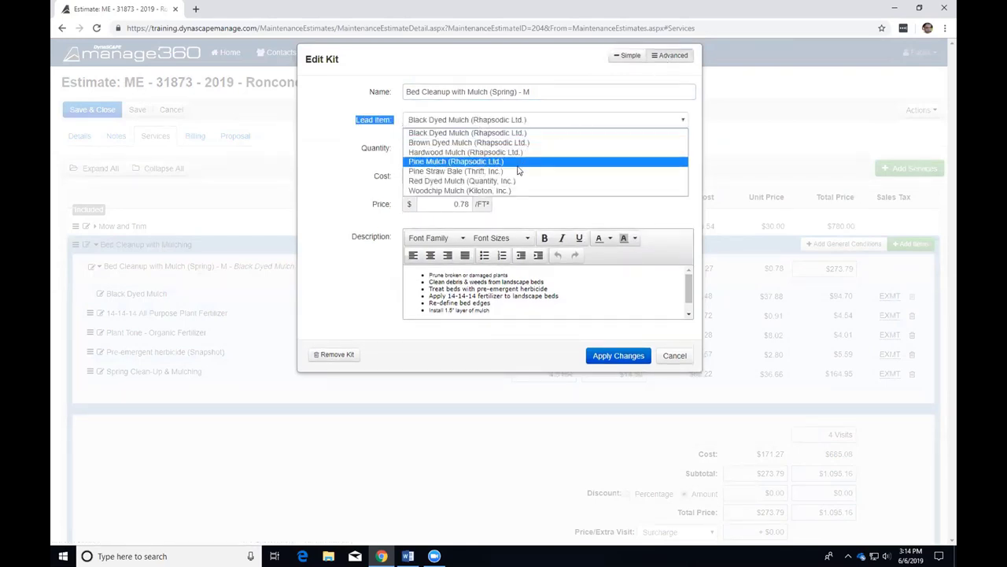
{"action": "left_click", "coordinate": [472, 182]}
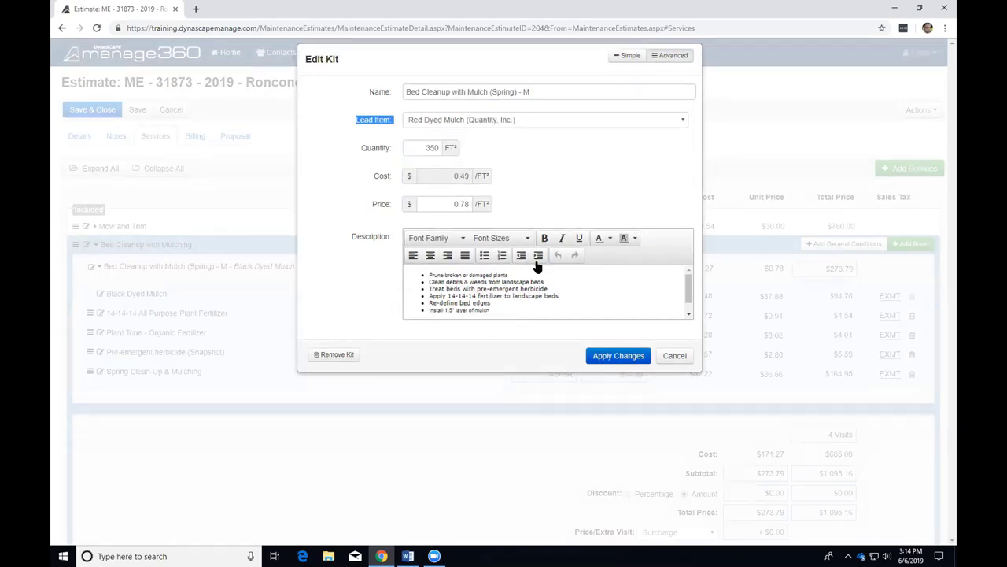
{"action": "left_click", "coordinate": [613, 352]}
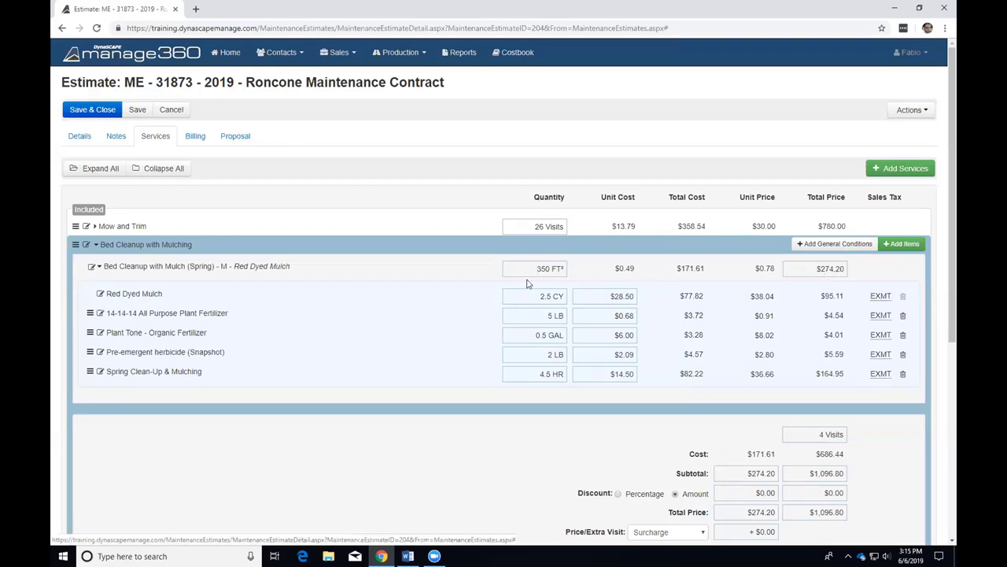
Collapse the mulch kit and set the per-visit subtotal of Bed Cleanup with Mulching to $270
{"action": "left_click", "coordinate": [99, 267]}
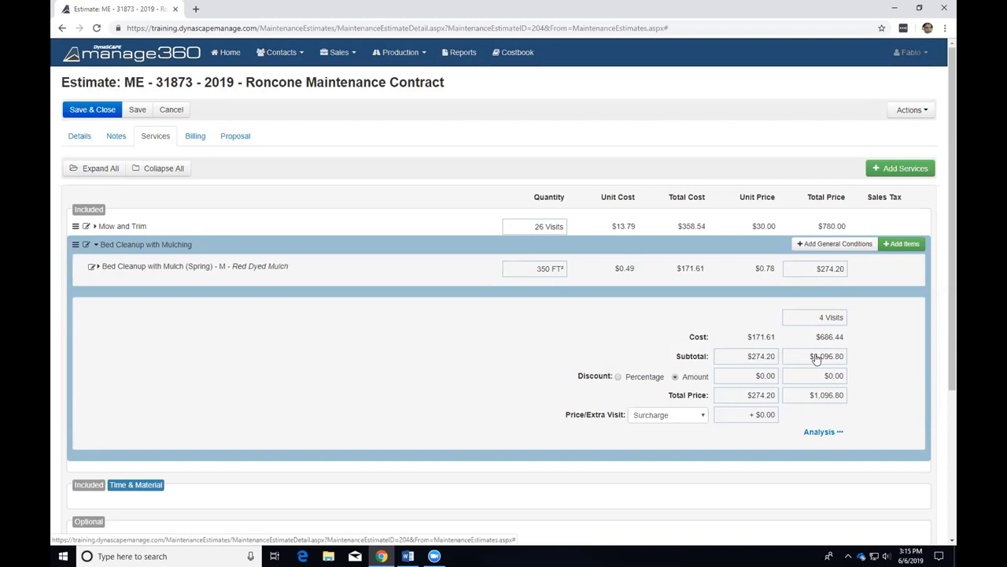
{"action": "left_click", "coordinate": [758, 358]}
{"action": "type", "text": "270"}
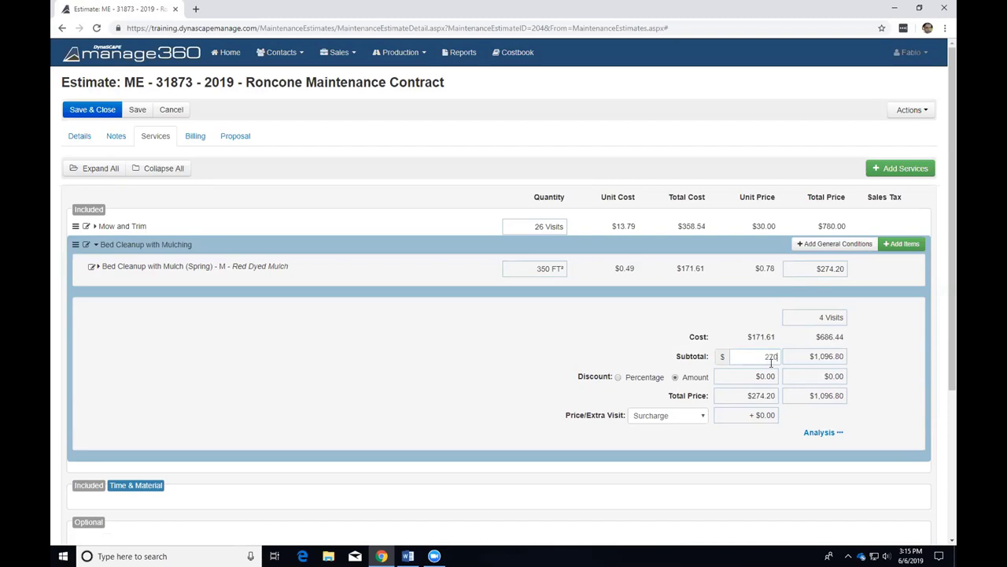
{"action": "key", "text": "Return"}
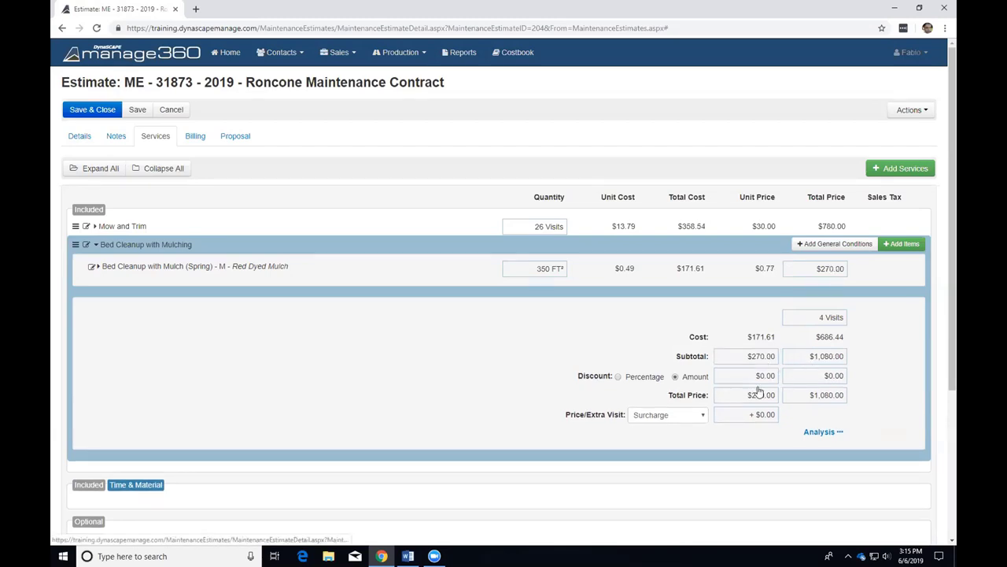
Review the service analysis of Bed Cleanup with Mulching and the cost, profit and grand total of the whole estimate
{"action": "left_click", "coordinate": [819, 432]}
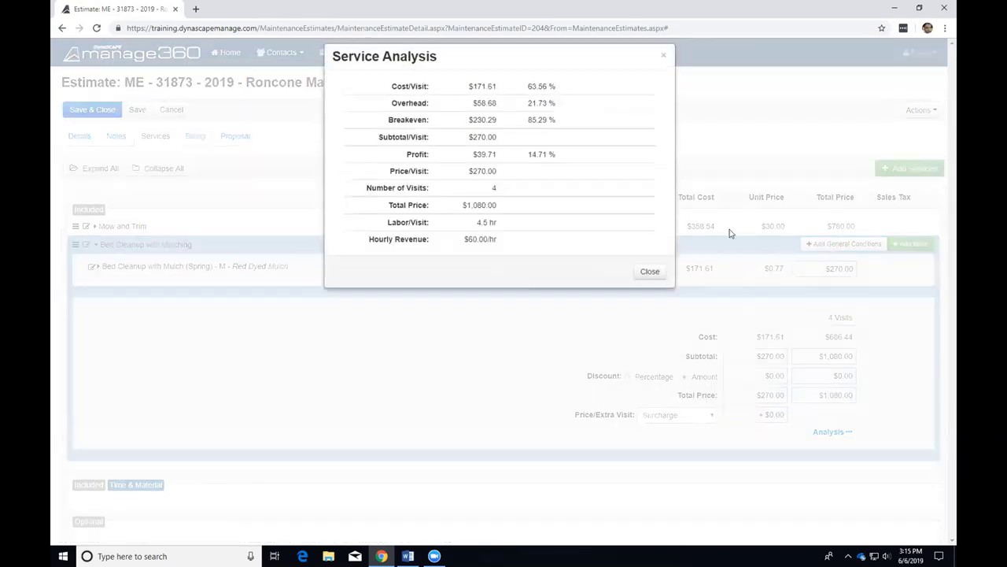
{"action": "left_click", "coordinate": [648, 273]}
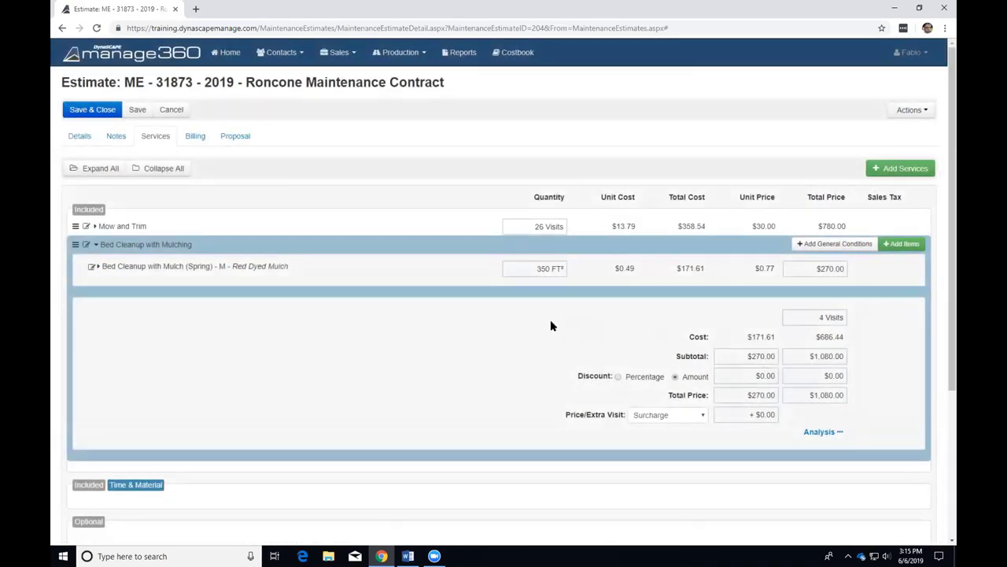
{"action": "scroll", "coordinate": [557, 333], "scroll_direction": "down", "scroll_amount": 1}
{"action": "scroll", "coordinate": [560, 341], "scroll_direction": "down", "scroll_amount": 3}
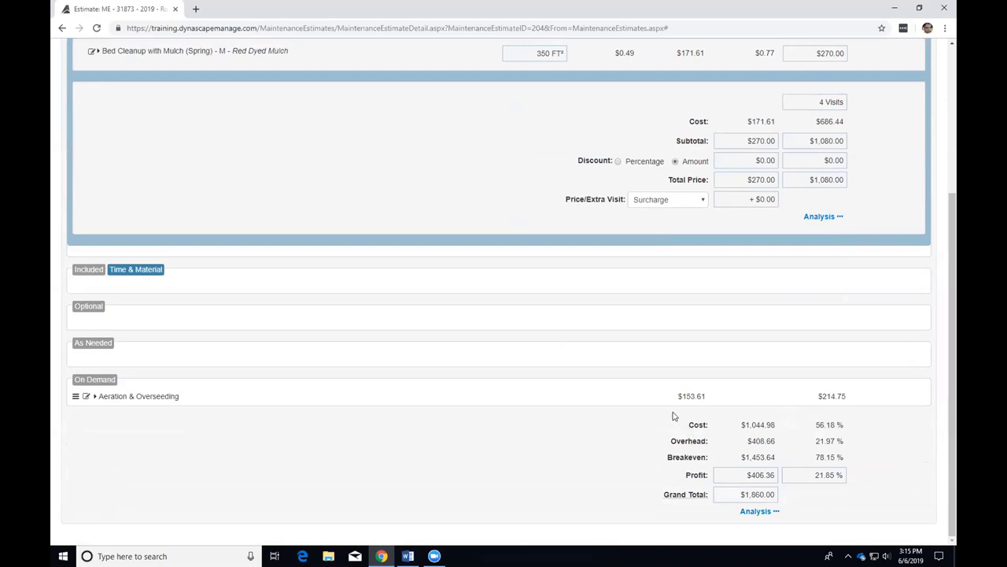
{"action": "scroll", "coordinate": [651, 395], "scroll_direction": "up", "scroll_amount": 3}
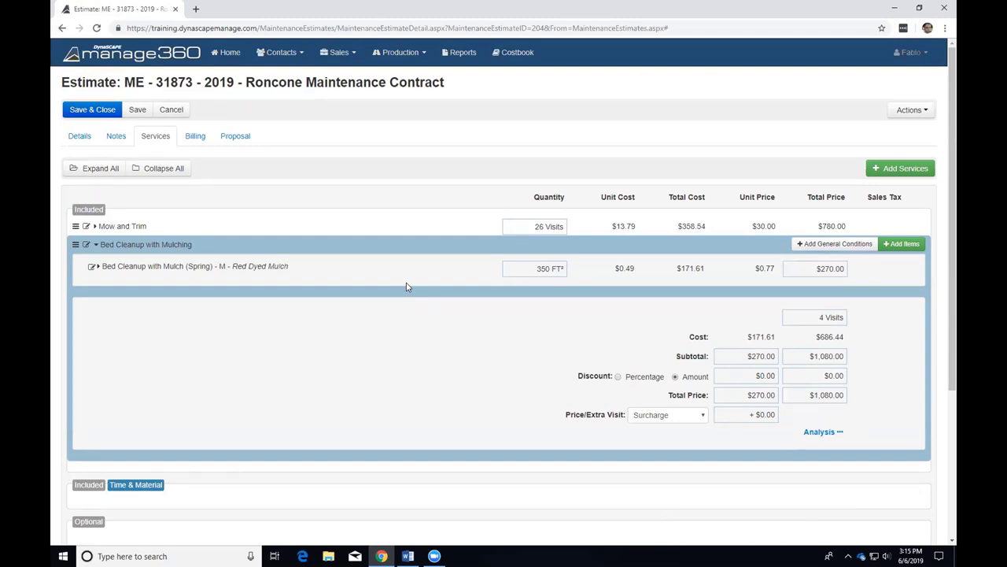
Collapse Bed Cleanup with Mulching, expand Mow and Trim to check its items, and save and close the estimate
{"action": "left_click", "coordinate": [96, 244]}
{"action": "left_click", "coordinate": [96, 228]}
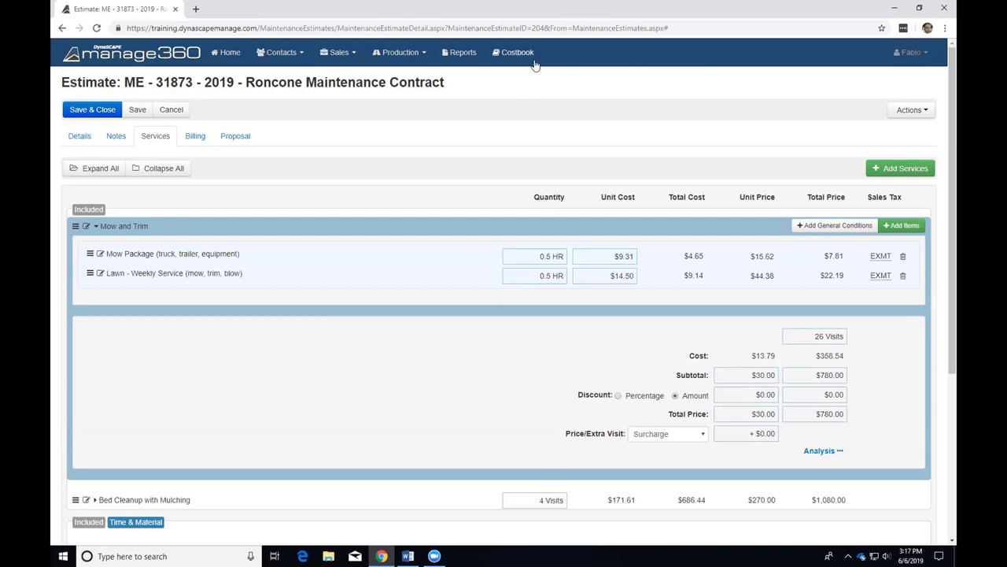
{"action": "left_click", "coordinate": [102, 113]}
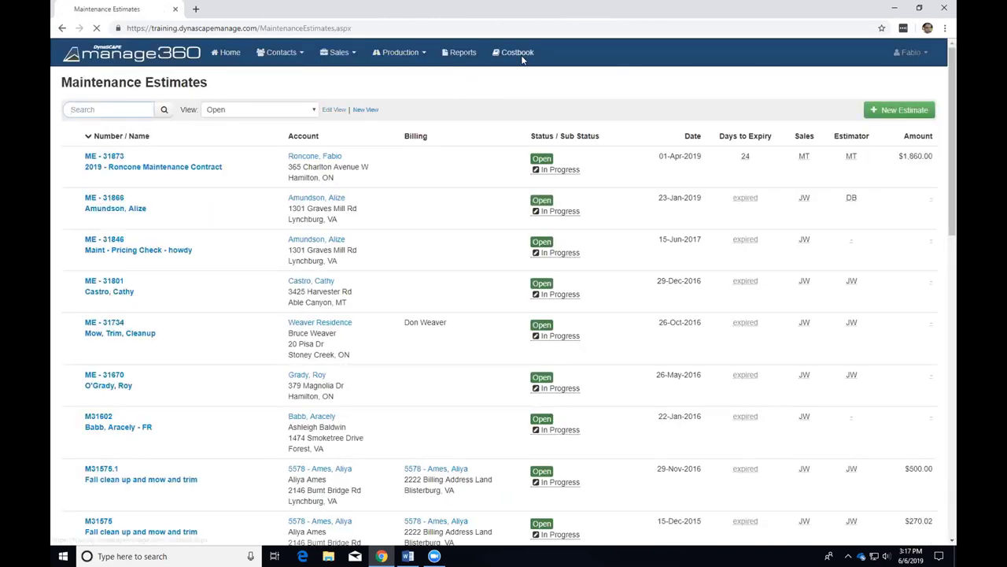
Open the Bed Cleanup with Mulching service from the Costbook's list of services
{"action": "left_click", "coordinate": [518, 52]}
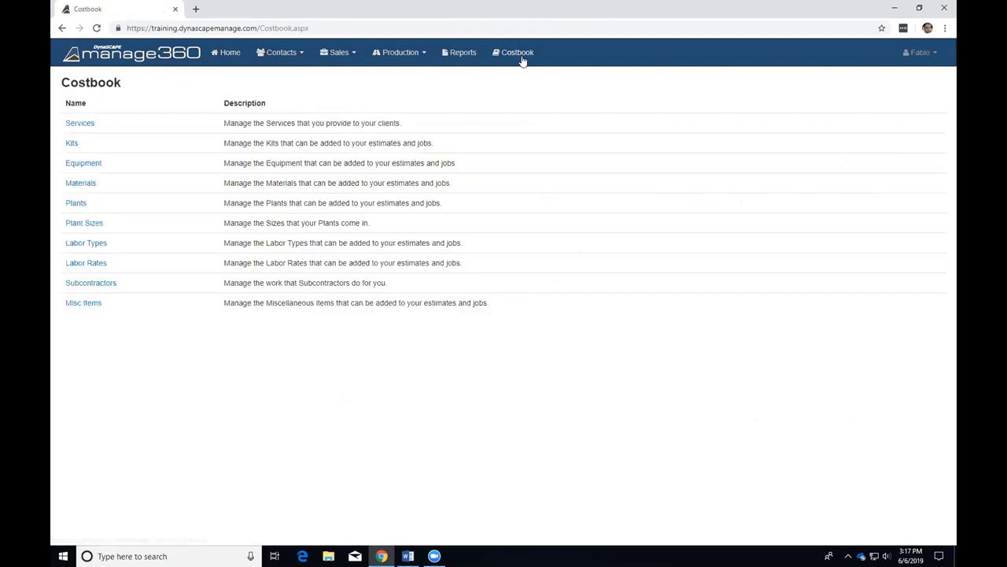
{"action": "left_click", "coordinate": [82, 123]}
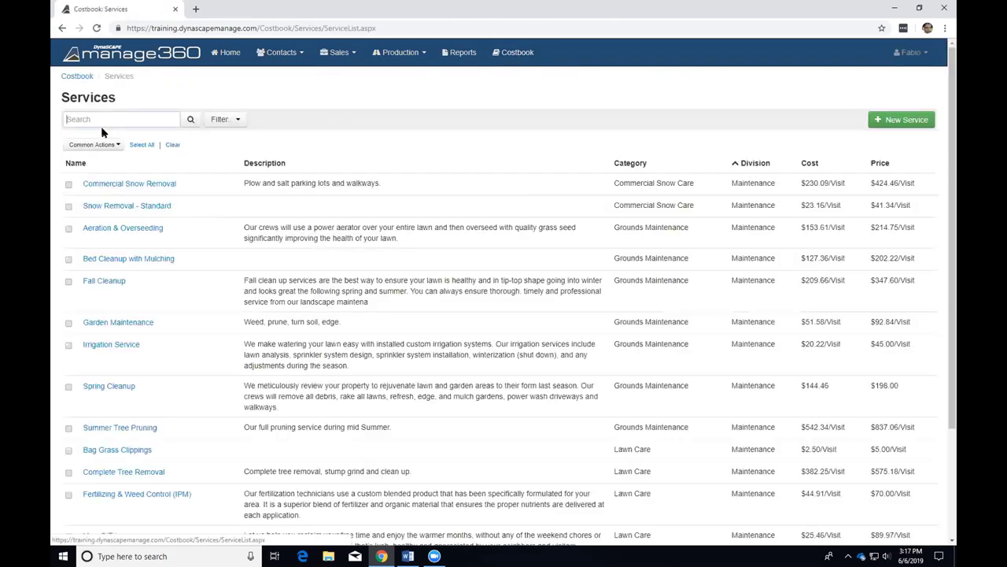
{"action": "left_click", "coordinate": [119, 263]}
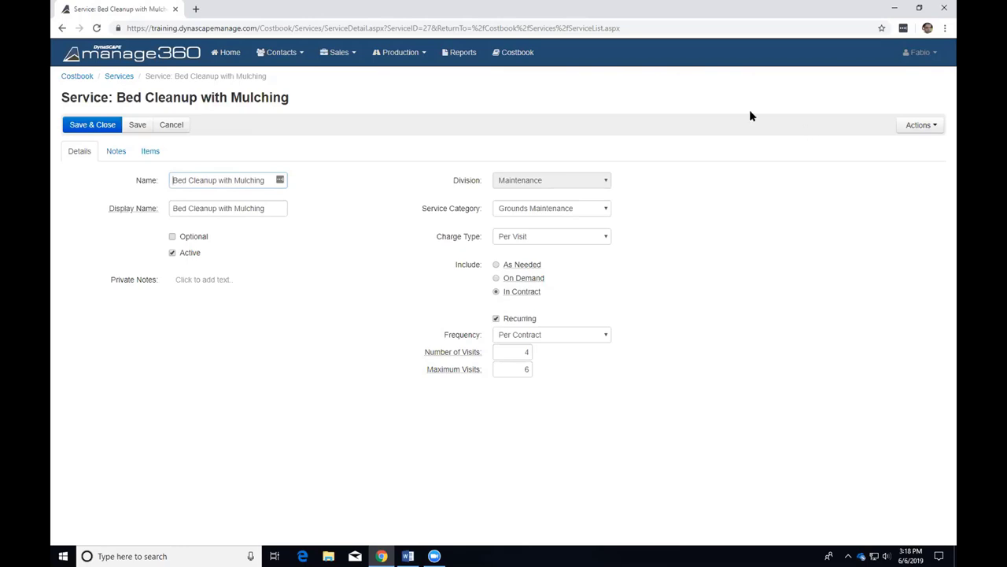
{"action": "left_click_drag", "start_coordinate": [125, 98], "coordinate": [202, 98]}
{"action": "left_click", "coordinate": [290, 95]}
Read which fields a price refresh updates and refresh the pricing of the Bed Cleanup with Mulching service
{"action": "left_click", "coordinate": [913, 125]}
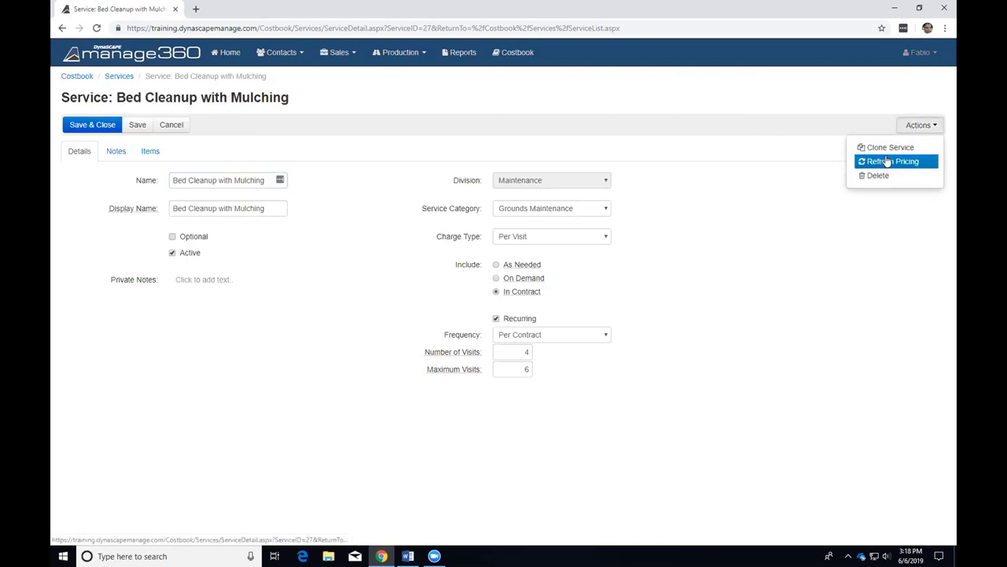
{"action": "left_click", "coordinate": [888, 161]}
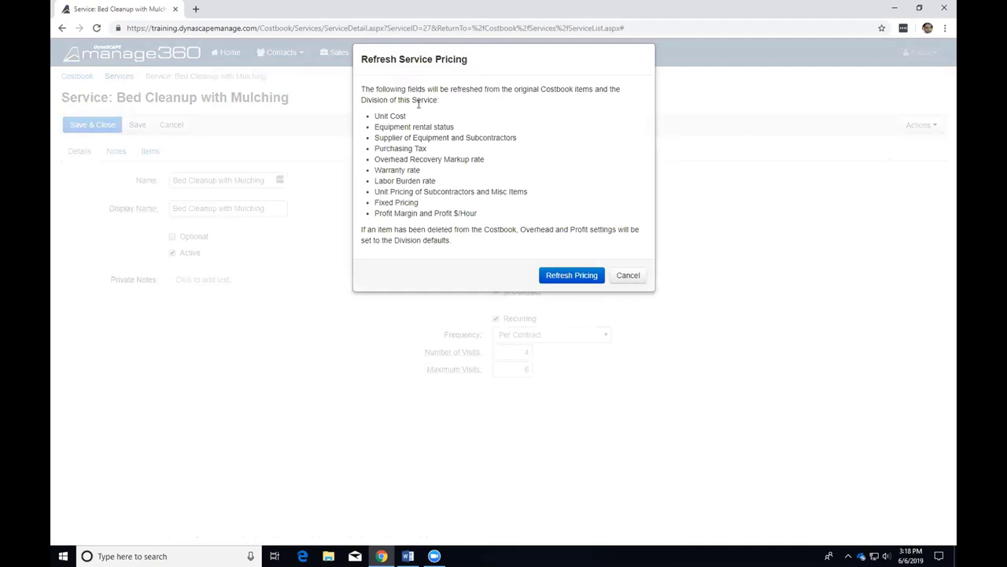
{"action": "left_click_drag", "start_coordinate": [373, 116], "coordinate": [443, 127]}
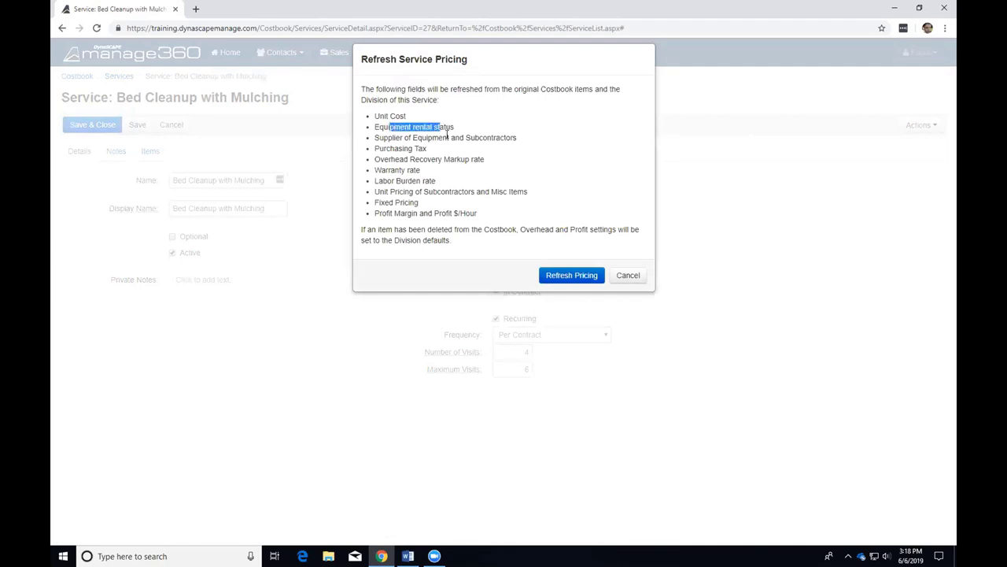
{"action": "left_click_drag", "start_coordinate": [383, 138], "coordinate": [435, 159]}
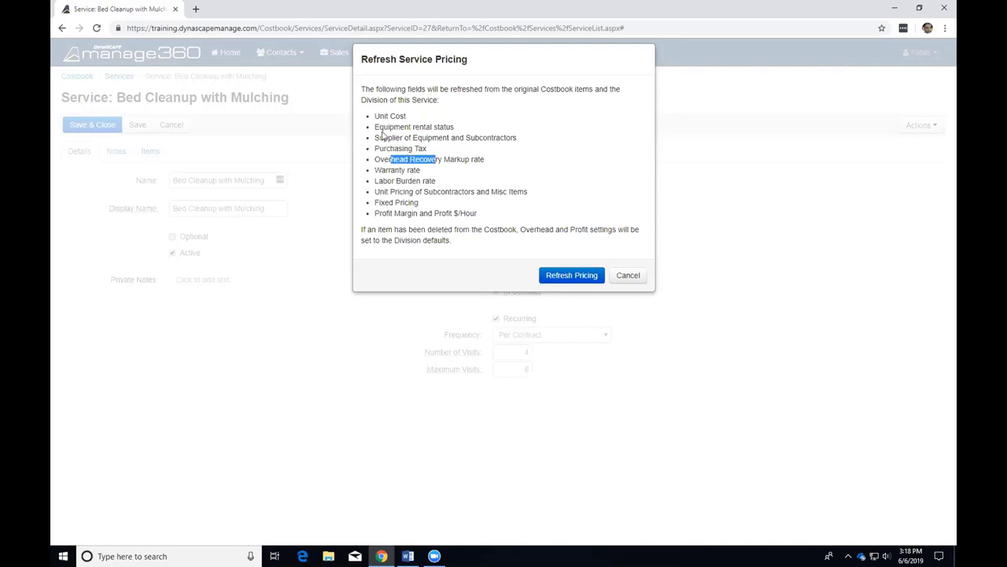
{"action": "left_click", "coordinate": [555, 275]}
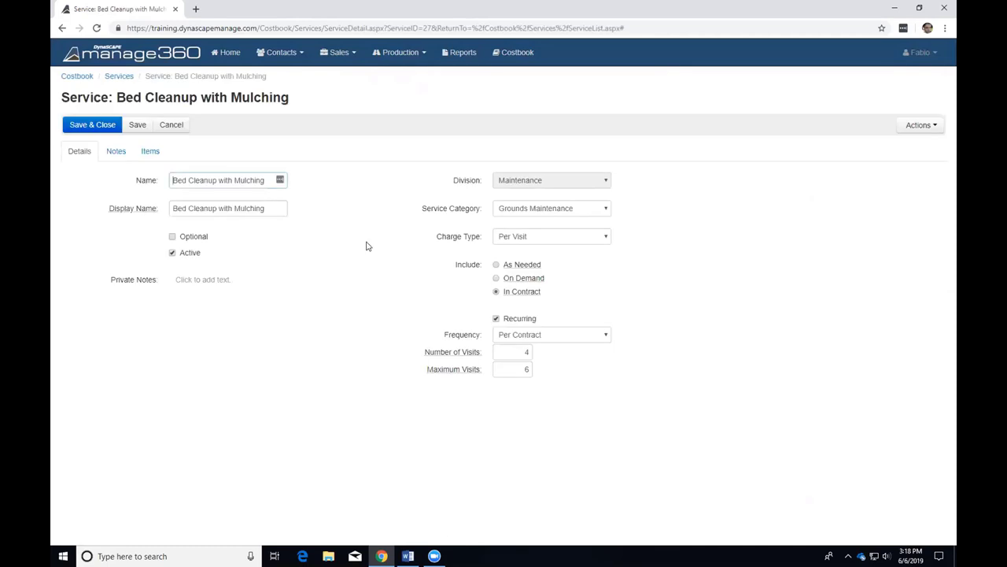
Check the quantities and costs of the items inside the Bed Cleanup with Mulch (Spring) - M kit of this Costbook service
{"action": "left_click", "coordinate": [149, 151]}
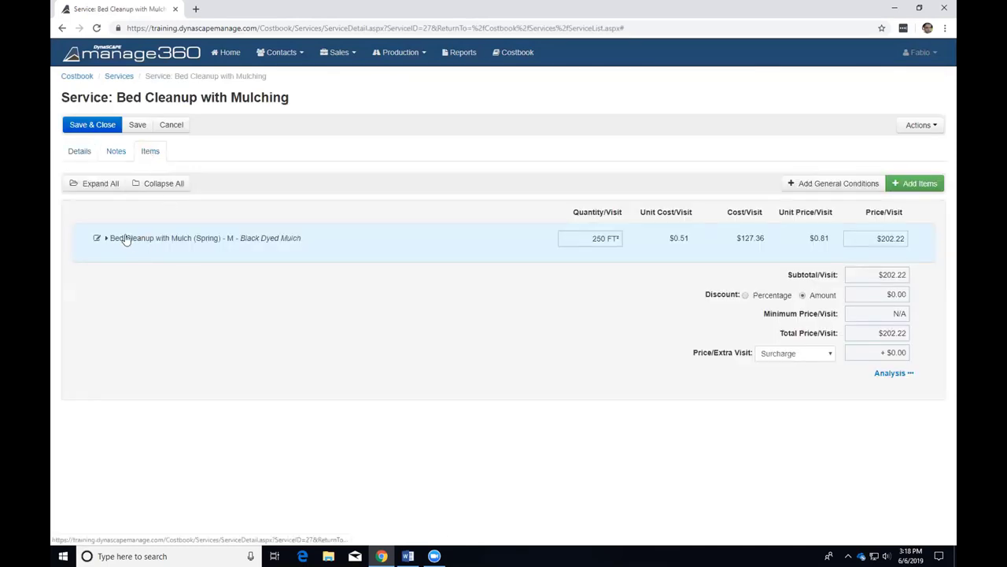
{"action": "left_click", "coordinate": [108, 238]}
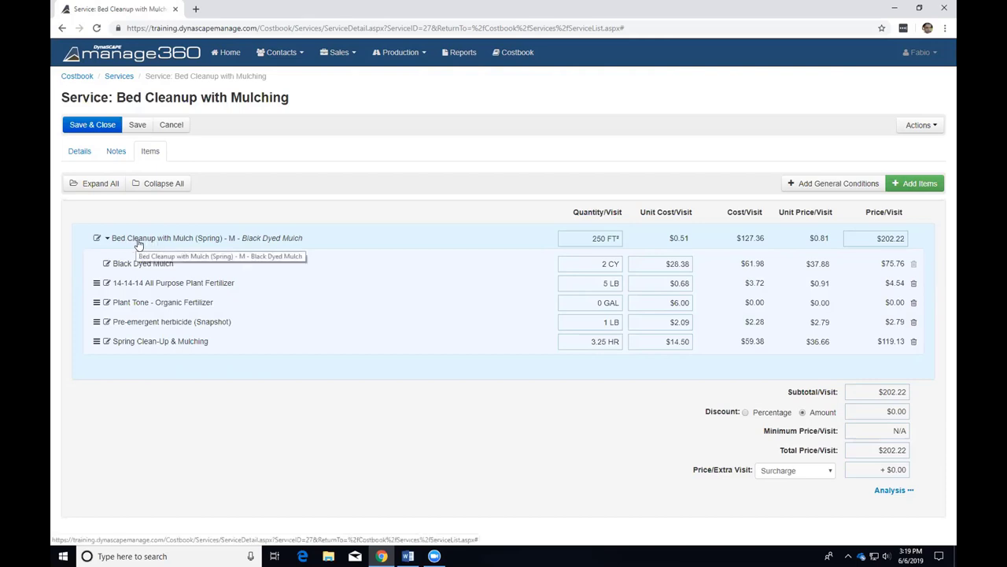
{"action": "left_click", "coordinate": [107, 238]}
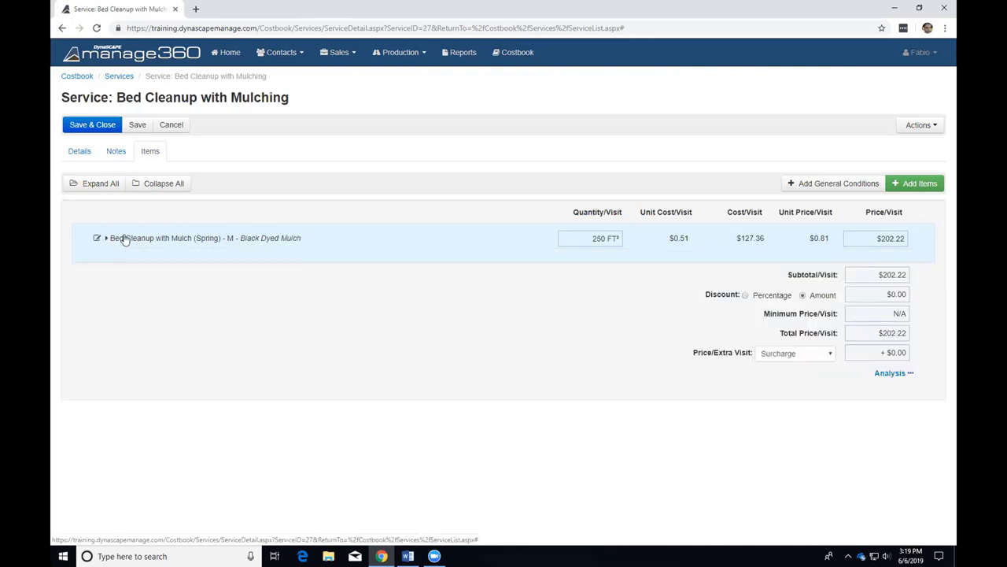
Return to the Costbook overview and open its list of kits
{"action": "left_click", "coordinate": [78, 77]}
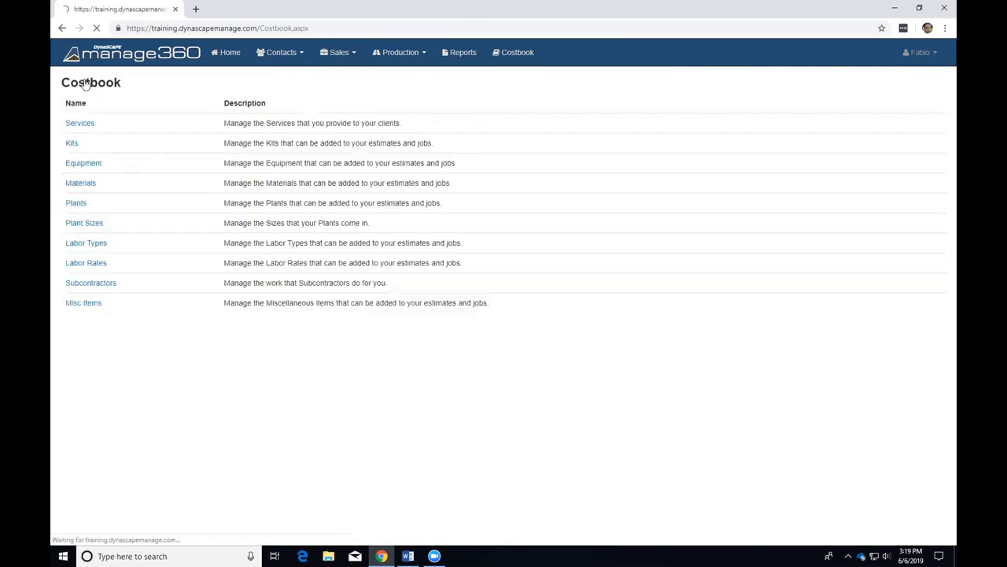
{"action": "left_click_drag", "start_coordinate": [63, 83], "coordinate": [126, 88]}
{"action": "left_click", "coordinate": [71, 143]}
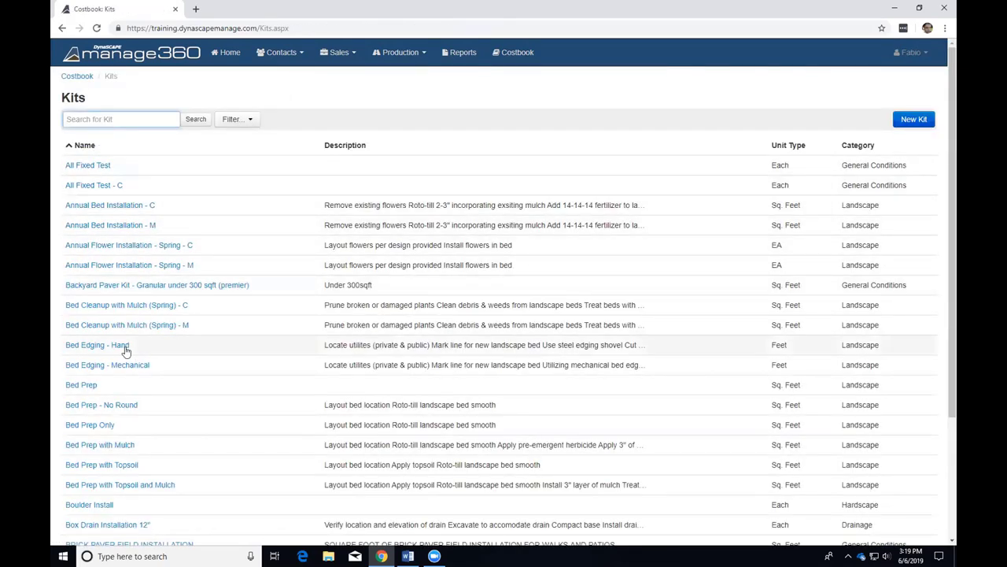
Open the Bed Cleanup with Mulch (Spring) - M kit and check which services use it and whether they are up to date
{"action": "left_click", "coordinate": [183, 326]}
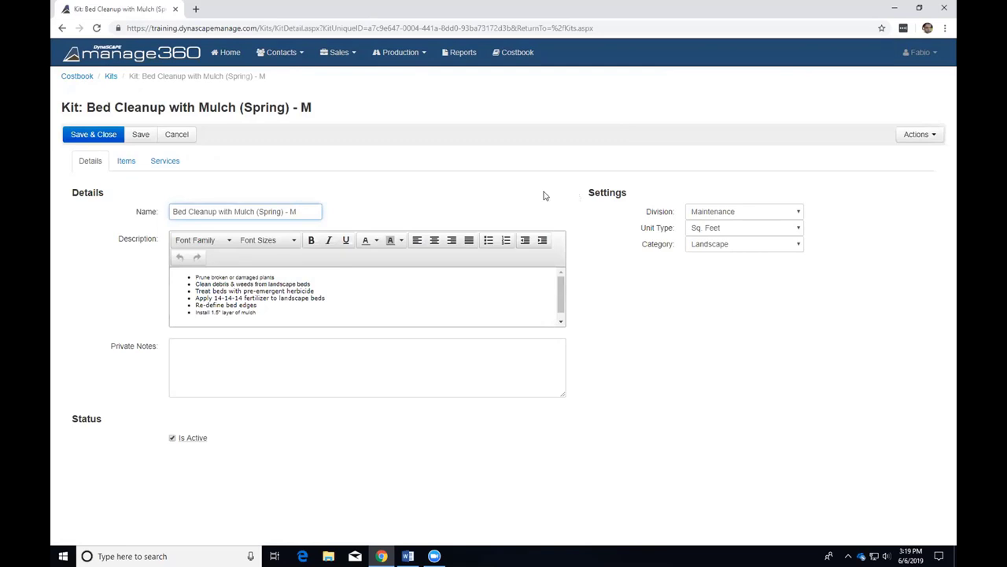
{"action": "left_click", "coordinate": [167, 167]}
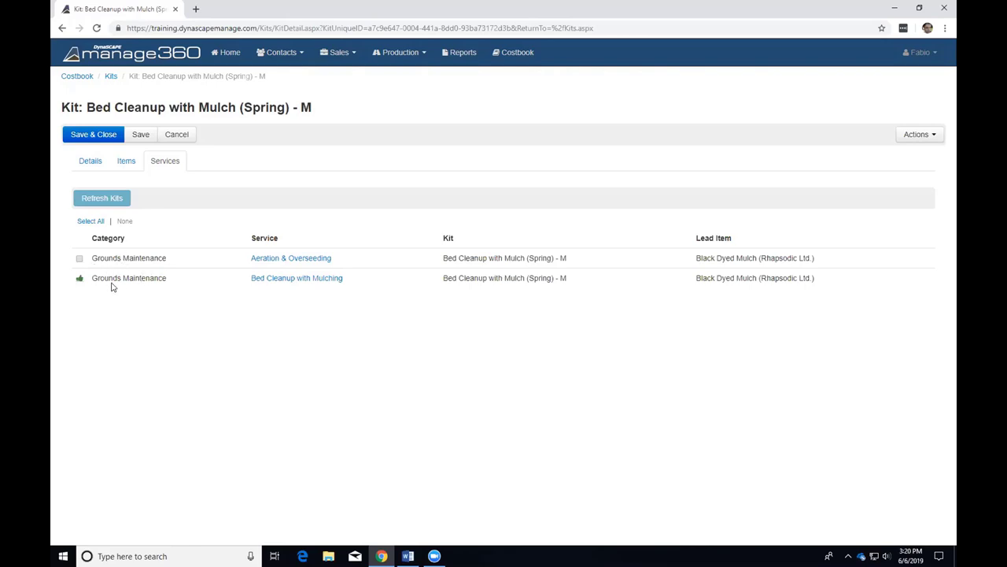
Remove the Woodchip Mulch (Kiloton, Inc.) item from the kit's items
{"action": "left_click", "coordinate": [123, 166]}
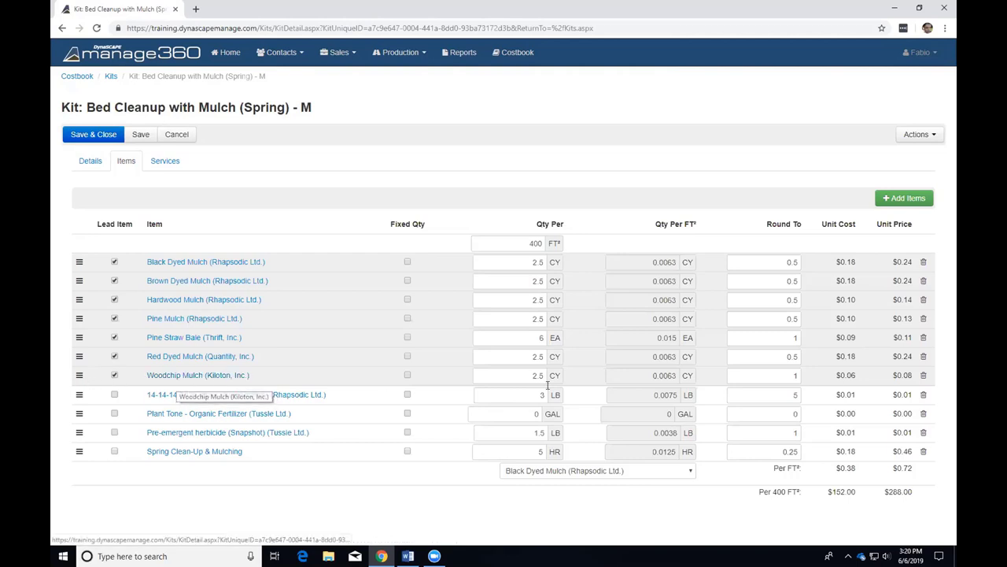
{"action": "left_click", "coordinate": [926, 378]}
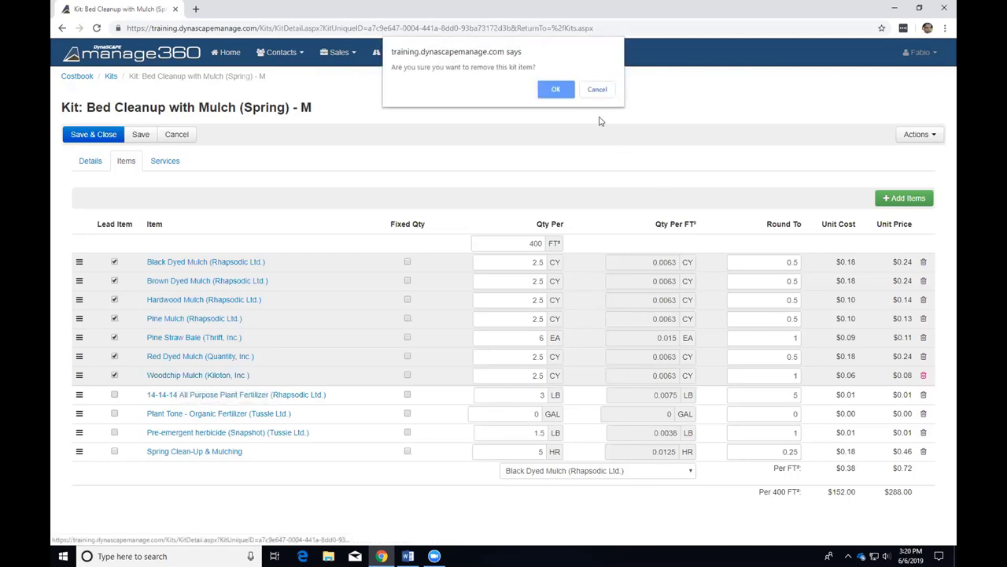
{"action": "left_click", "coordinate": [553, 90]}
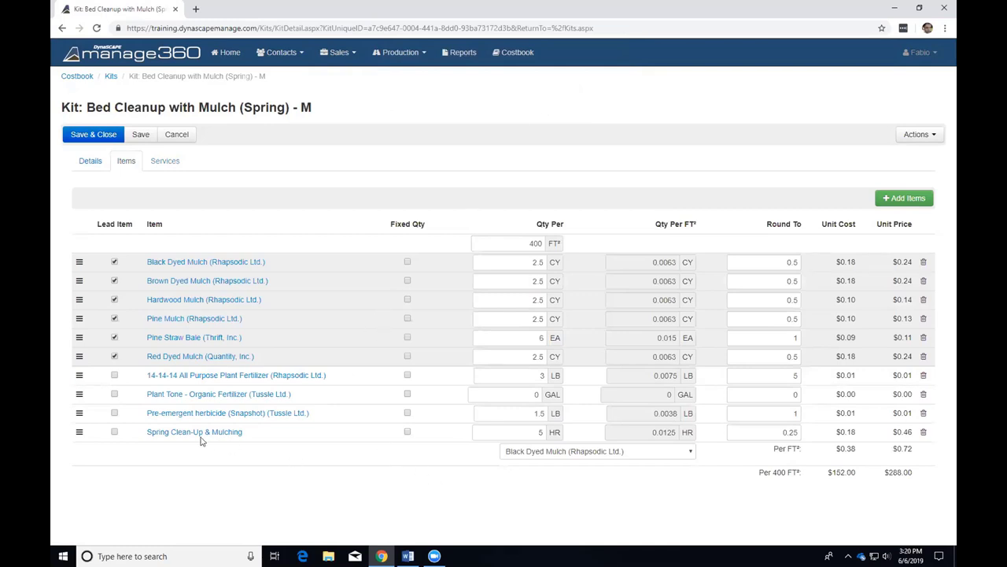
Set the kit's Spring Clean-Up & Mulching quantity to 5.5 HR per 400 FT² and save the kit
{"action": "double_click", "coordinate": [539, 432]}
{"action": "type", "text": "5.5"}
{"action": "left_click", "coordinate": [591, 396]}
{"action": "left_click", "coordinate": [138, 135]}
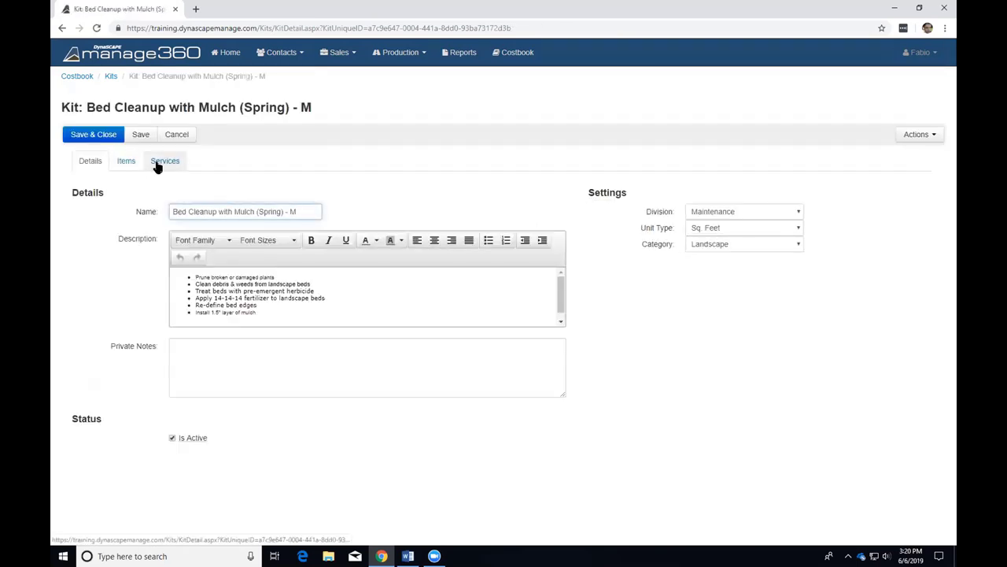
Review the services using this kit and check the lead item choices for Bed Cleanup with Mulching
{"action": "left_click", "coordinate": [159, 163]}
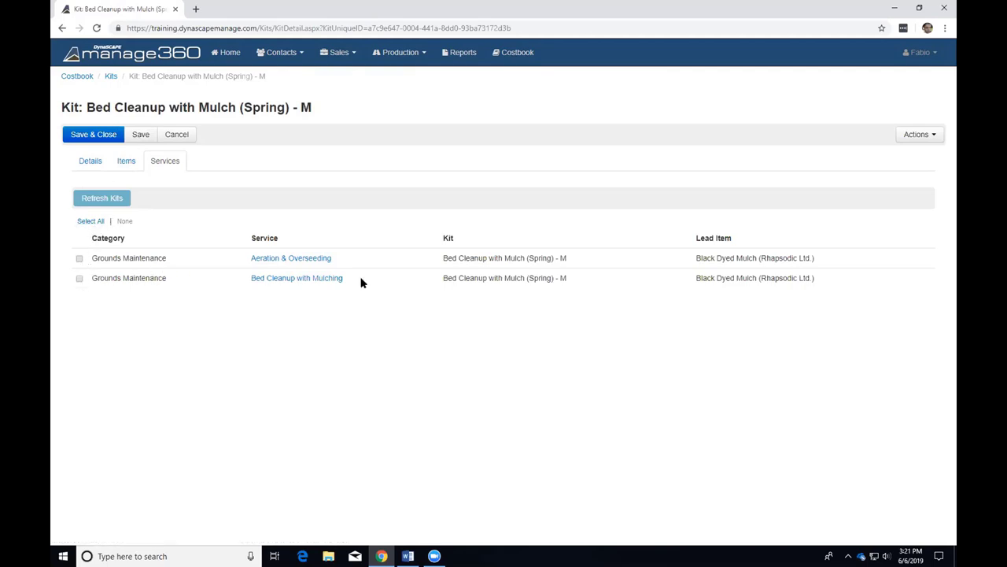
{"action": "left_click_drag", "start_coordinate": [245, 257], "coordinate": [344, 264]}
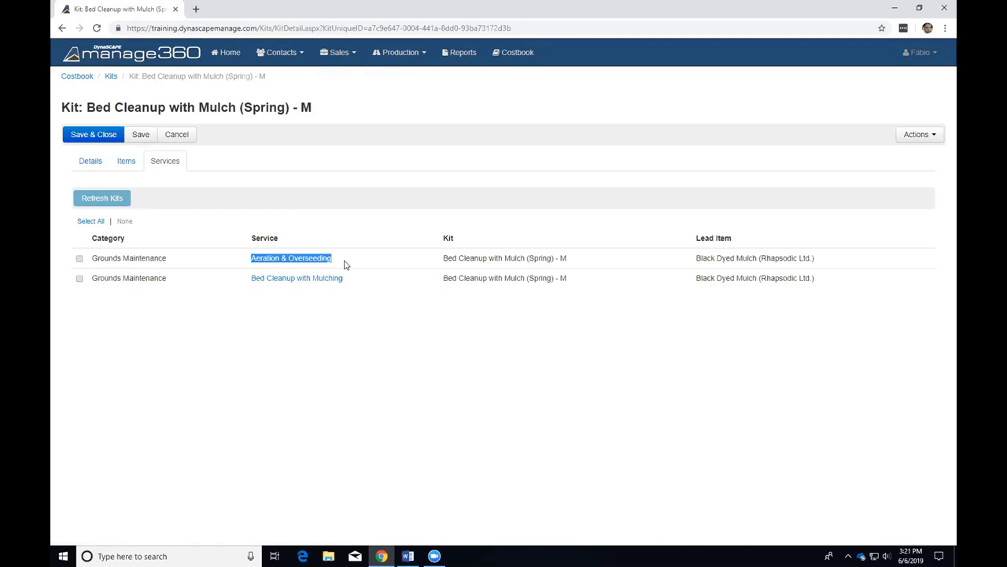
{"action": "left_click", "coordinate": [79, 280]}
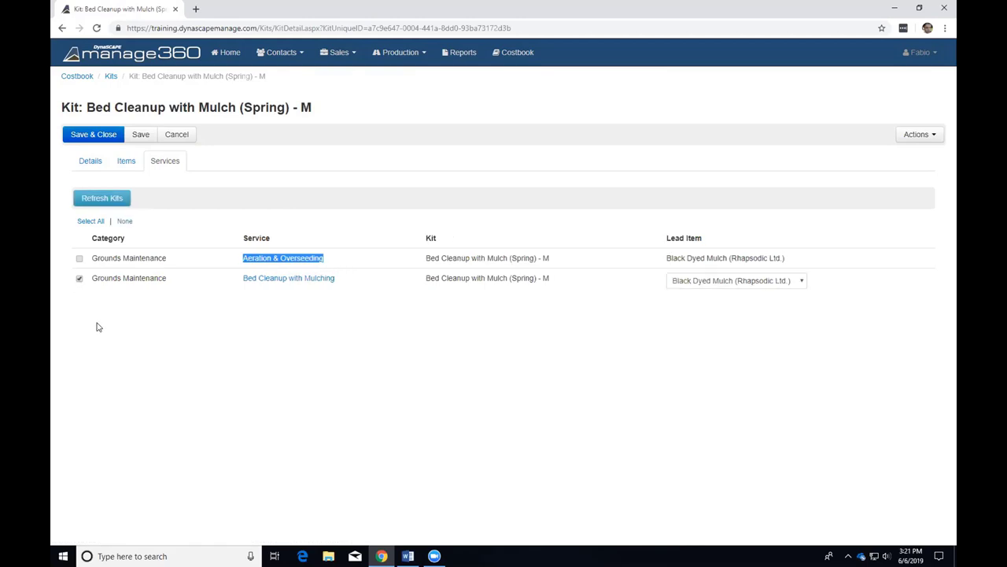
{"action": "left_click", "coordinate": [754, 281]}
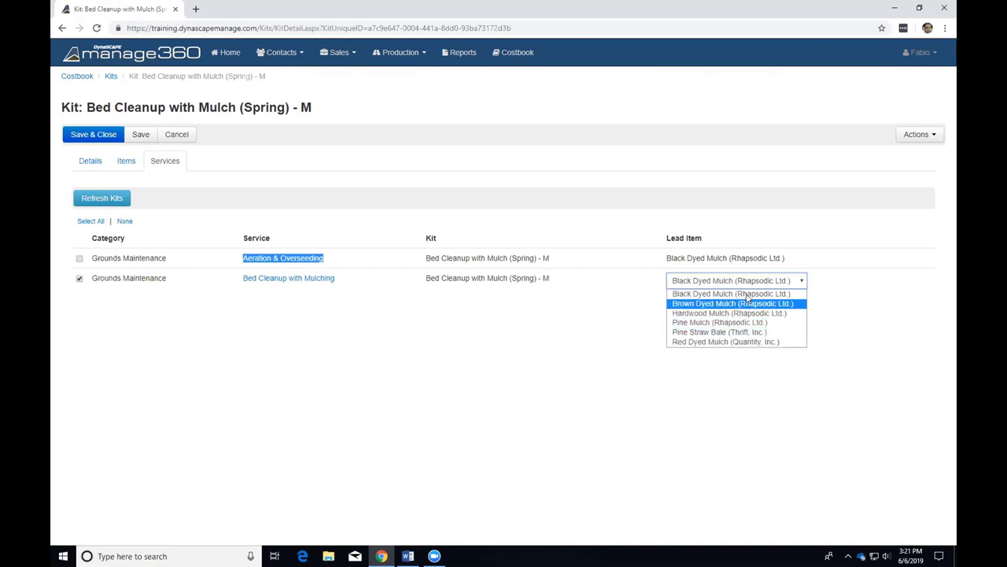
{"action": "left_click", "coordinate": [637, 285]}
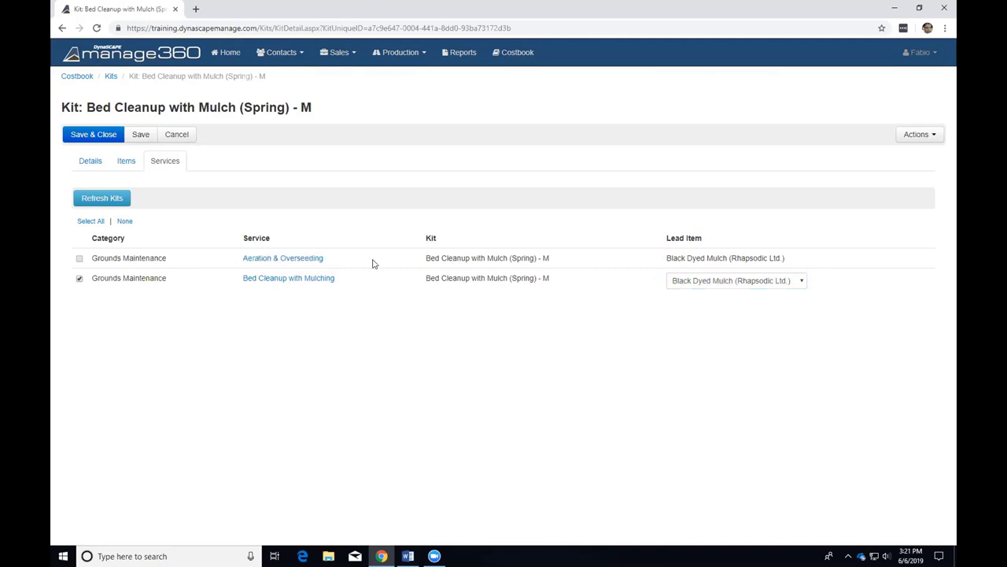
Refresh the kit in all services that use it, keeping Black Dyed Mulch (Rhapsodic Ltd.) as the lead item
{"action": "left_click", "coordinate": [80, 260]}
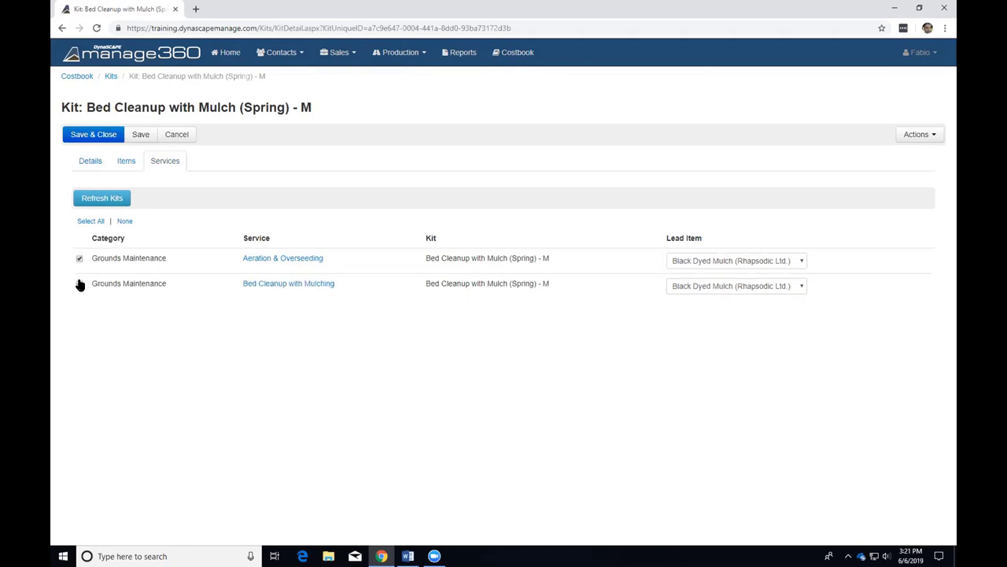
{"action": "left_click", "coordinate": [124, 221]}
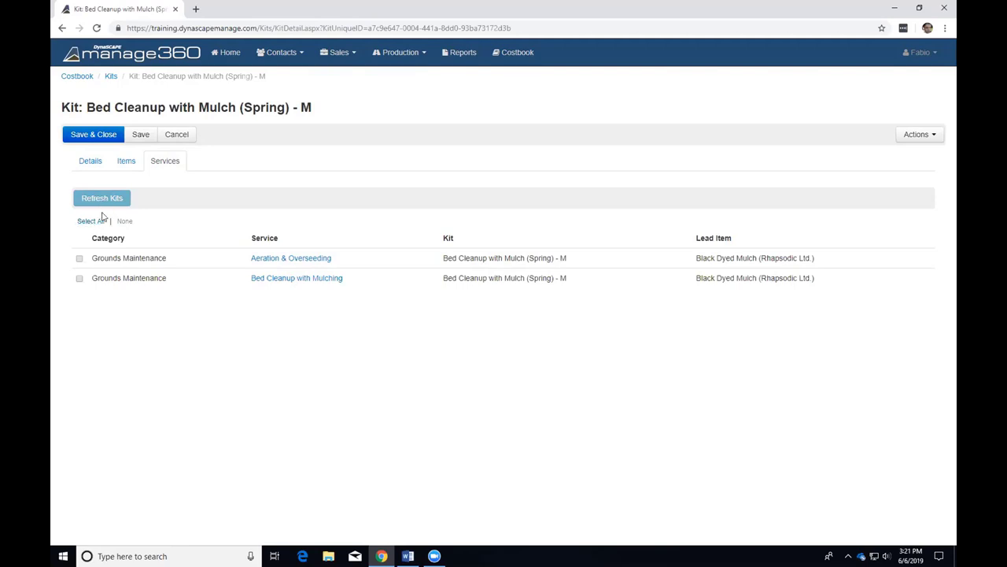
{"action": "left_click", "coordinate": [88, 221]}
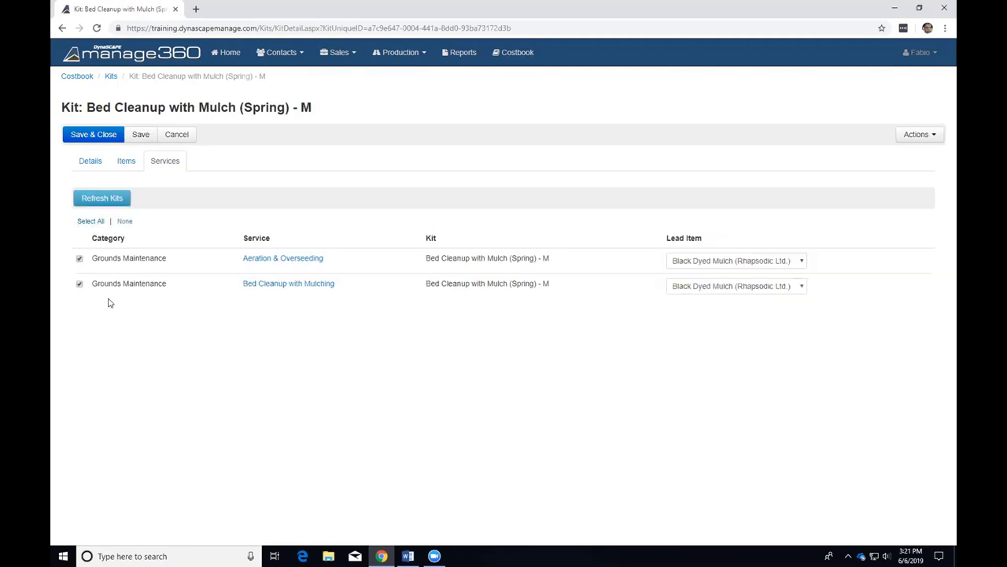
{"action": "left_click", "coordinate": [91, 199]}
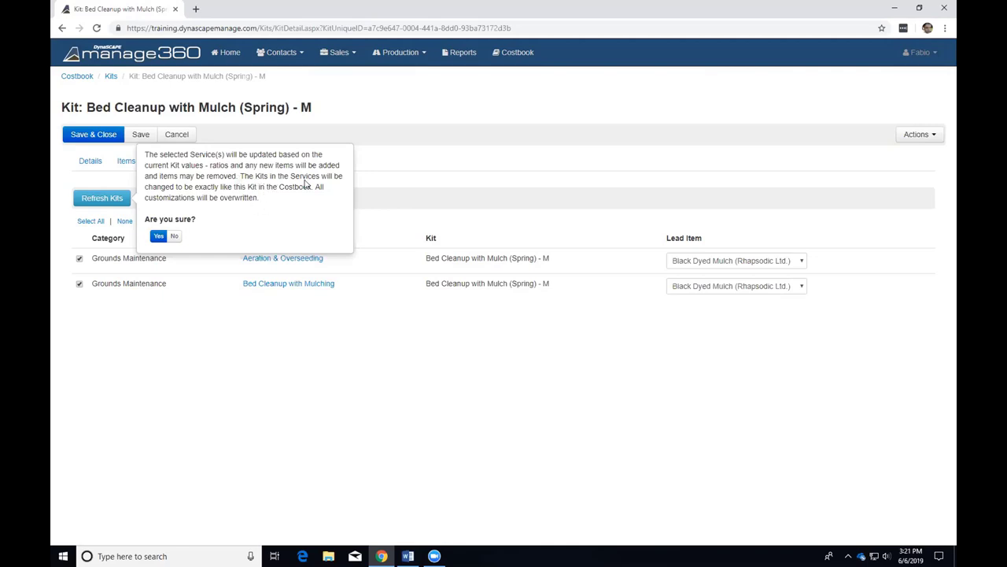
{"action": "left_click", "coordinate": [161, 237]}
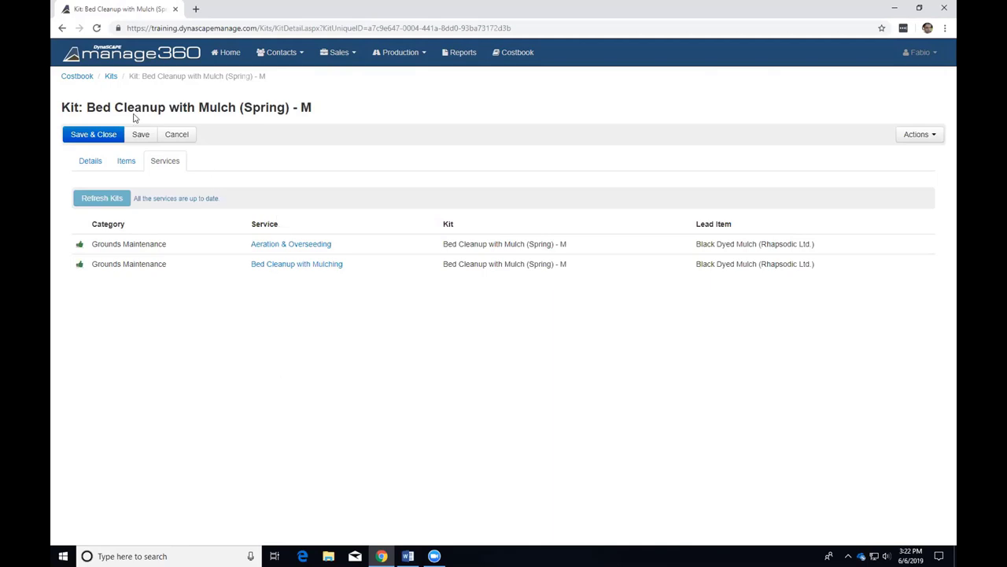
Go back to the Costbook overview and open its list of services
{"action": "left_click", "coordinate": [77, 75]}
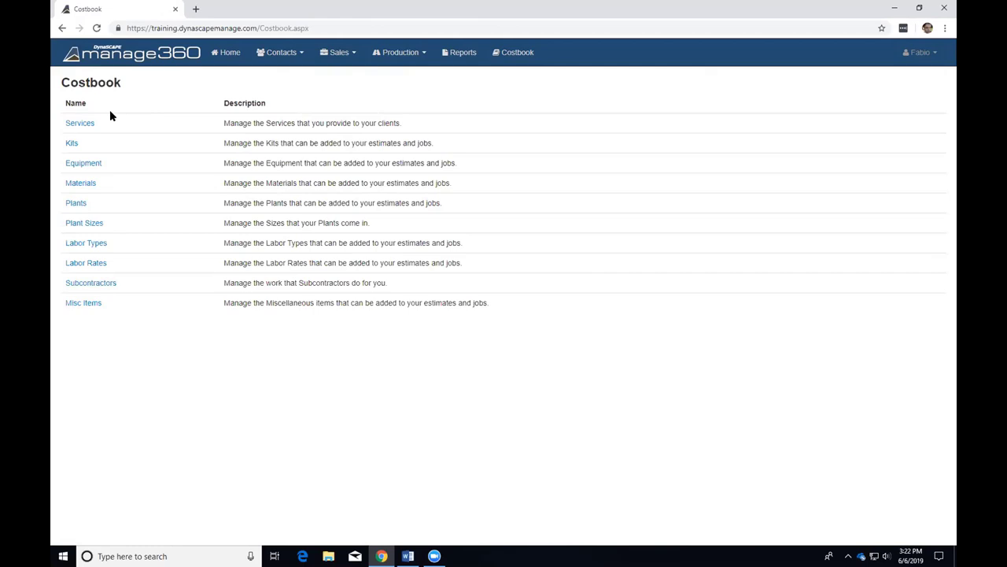
{"action": "left_click", "coordinate": [78, 125]}
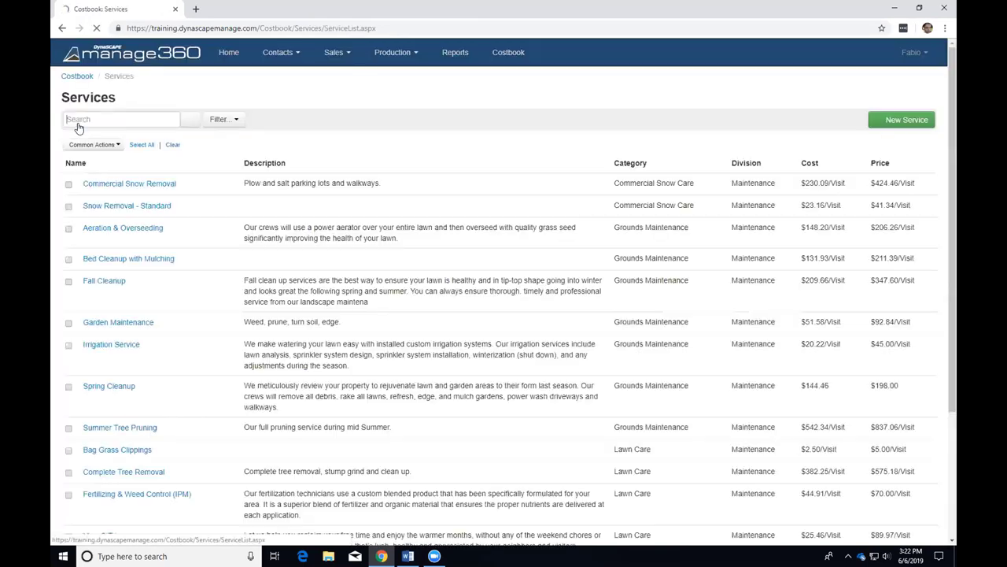